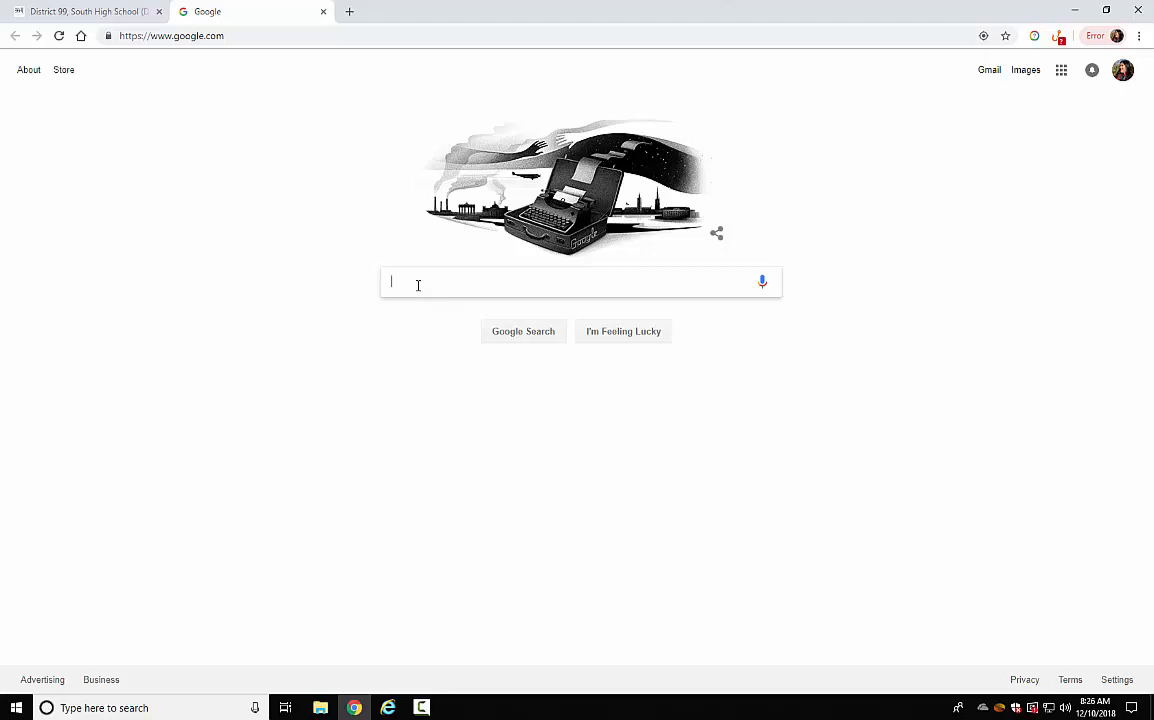
# Search Google for "coffee mug urban outfitters" and show the image results.
pyautogui.write('c')
pyautogui.write('offe mug')
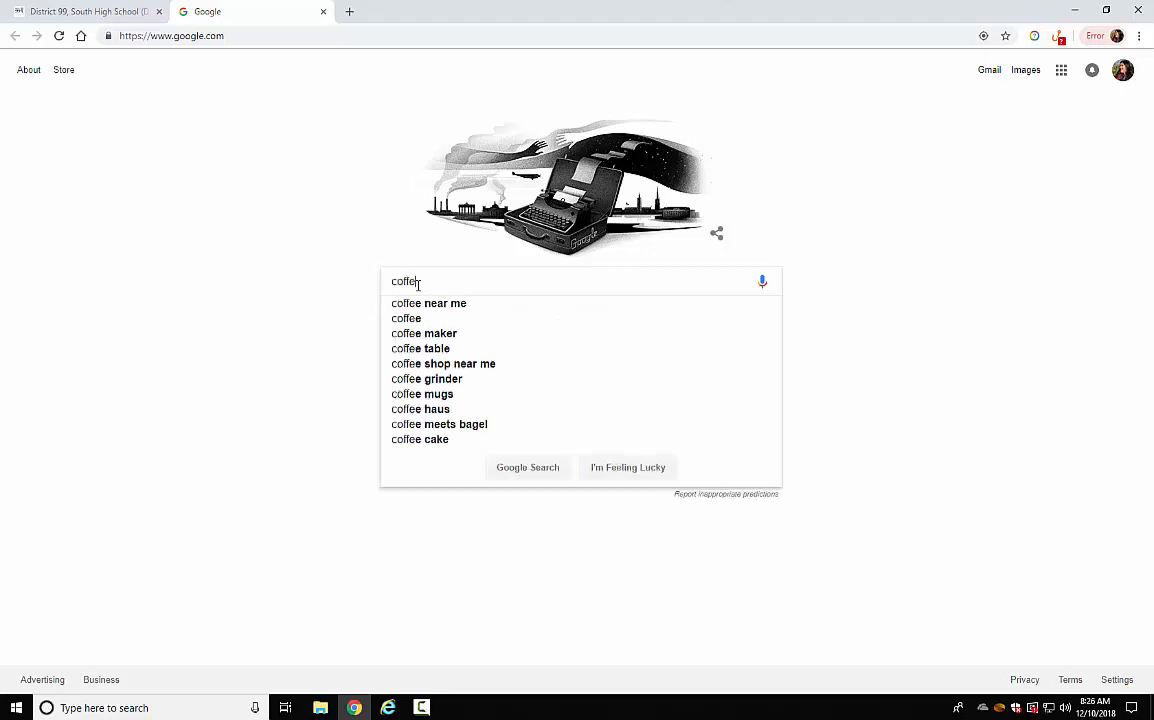
pyautogui.press('BackSpace')
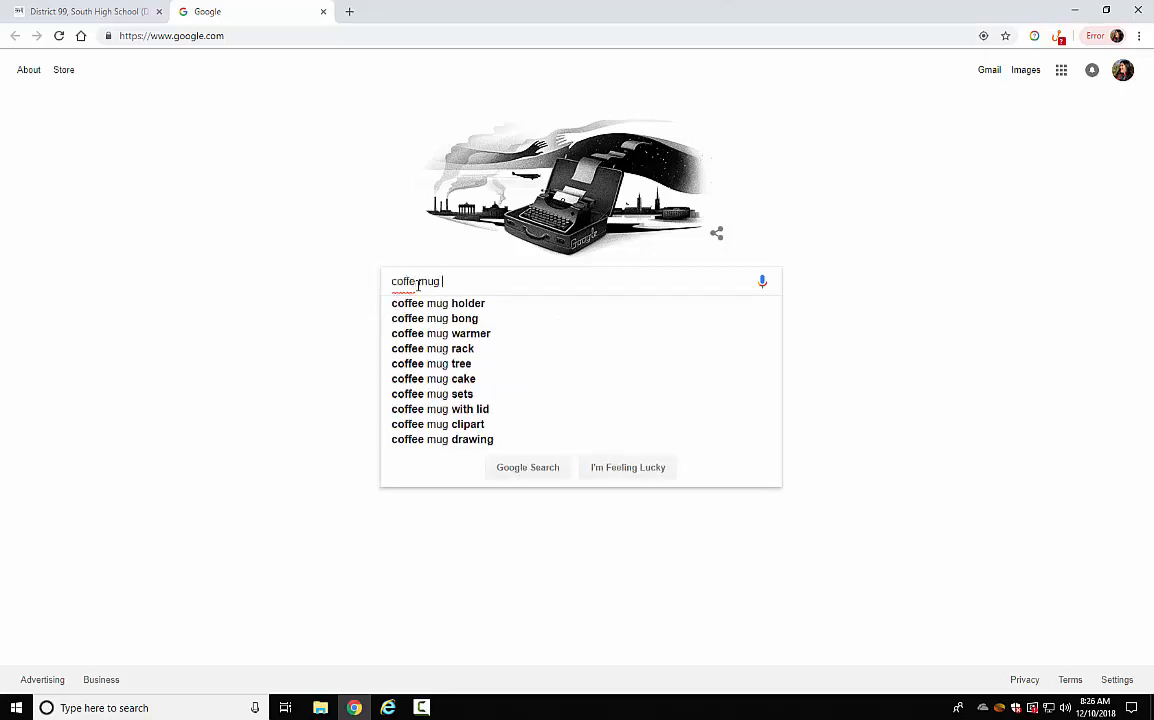
pyautogui.write('ur')
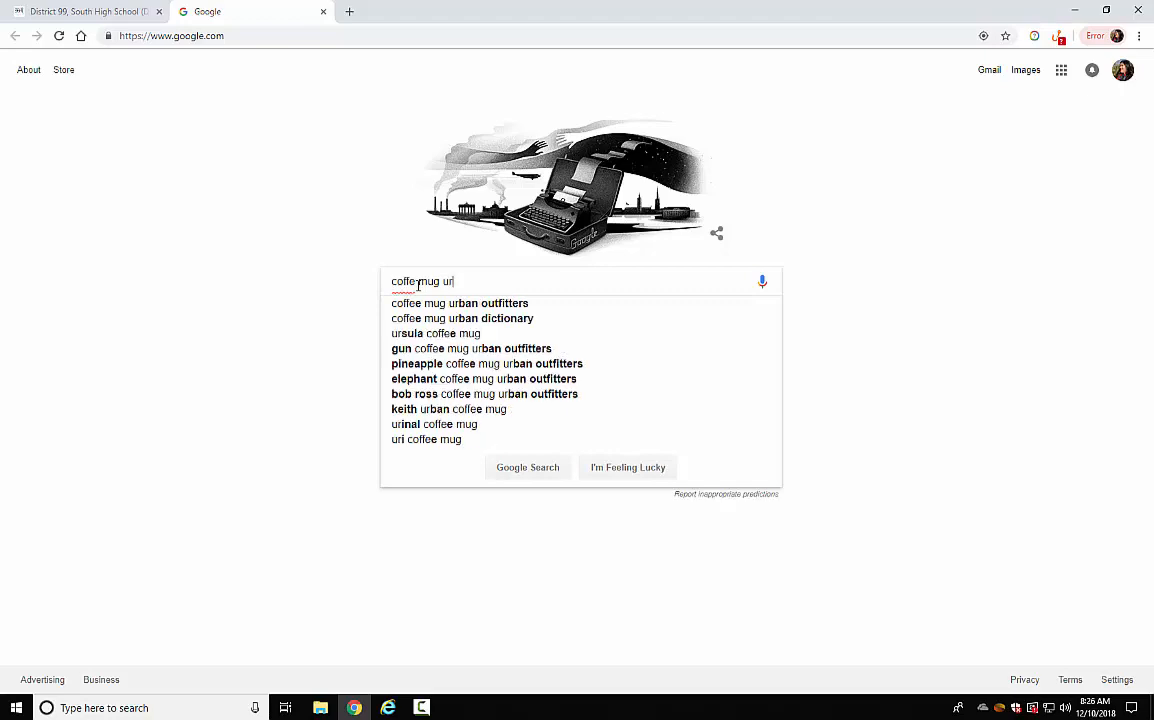
pyautogui.click(500, 303)
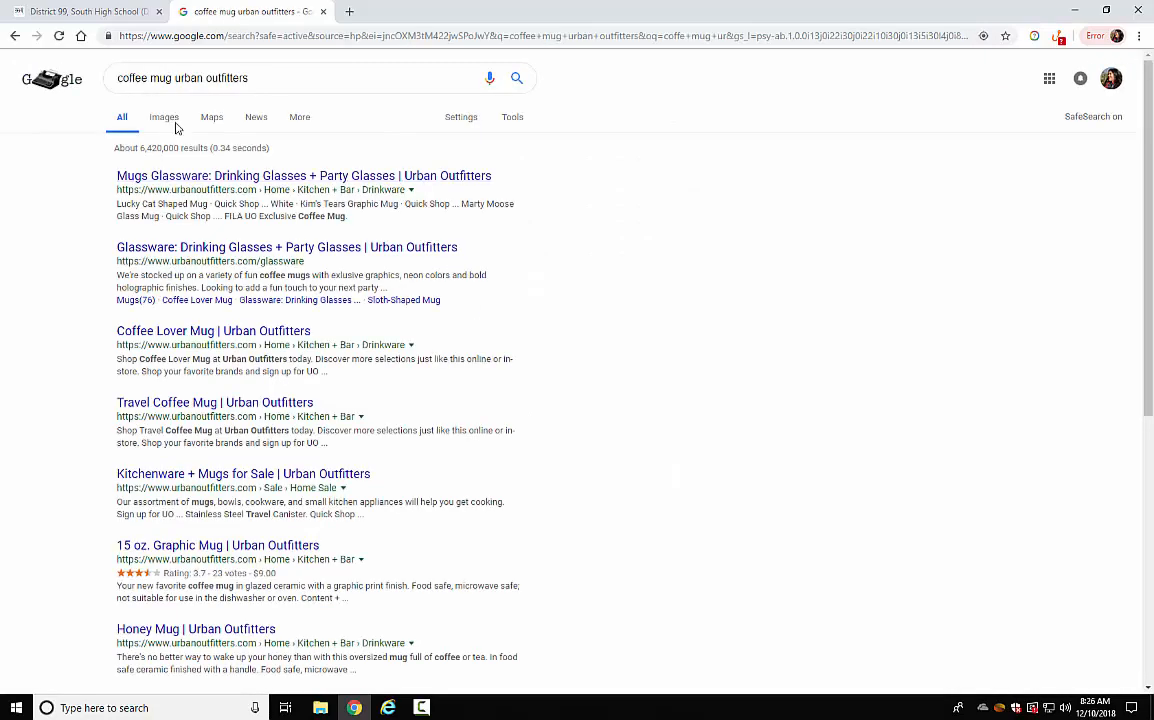
pyautogui.click(160, 117)
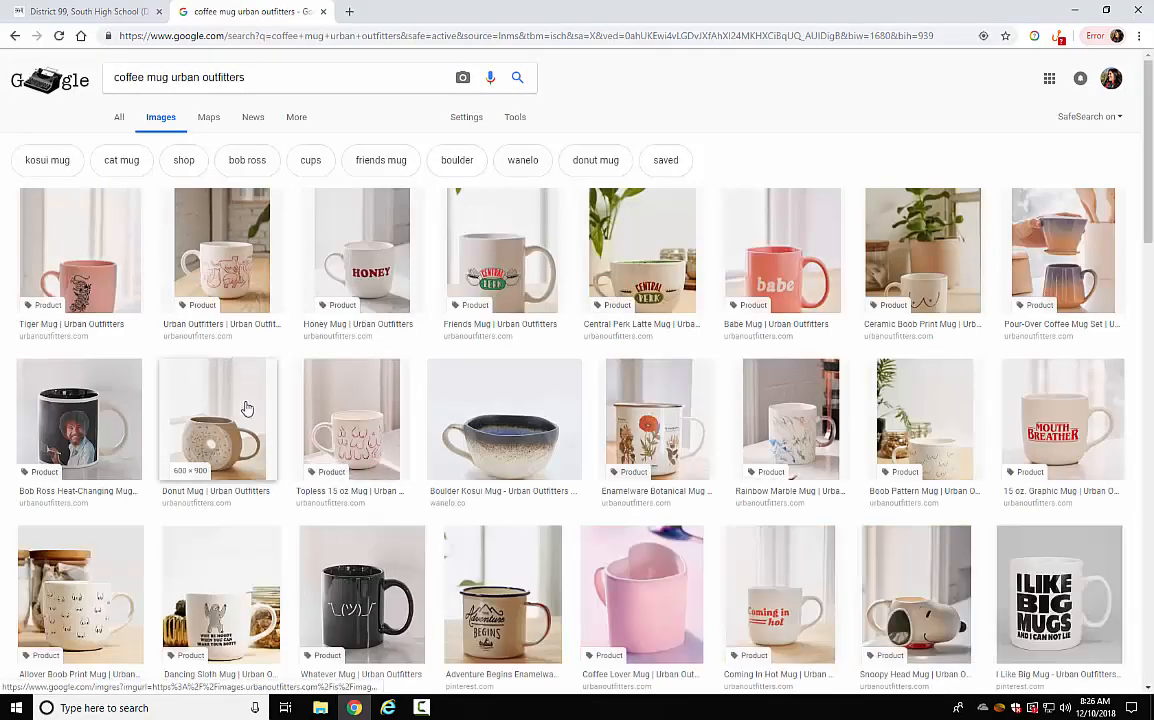
# Save the Donut Mug search result to the Downloads folder as donut-mug-001 and close the browser.
pyautogui.click(245, 407)
pyautogui.rightClick(355, 388)
pyautogui.click(387, 461)
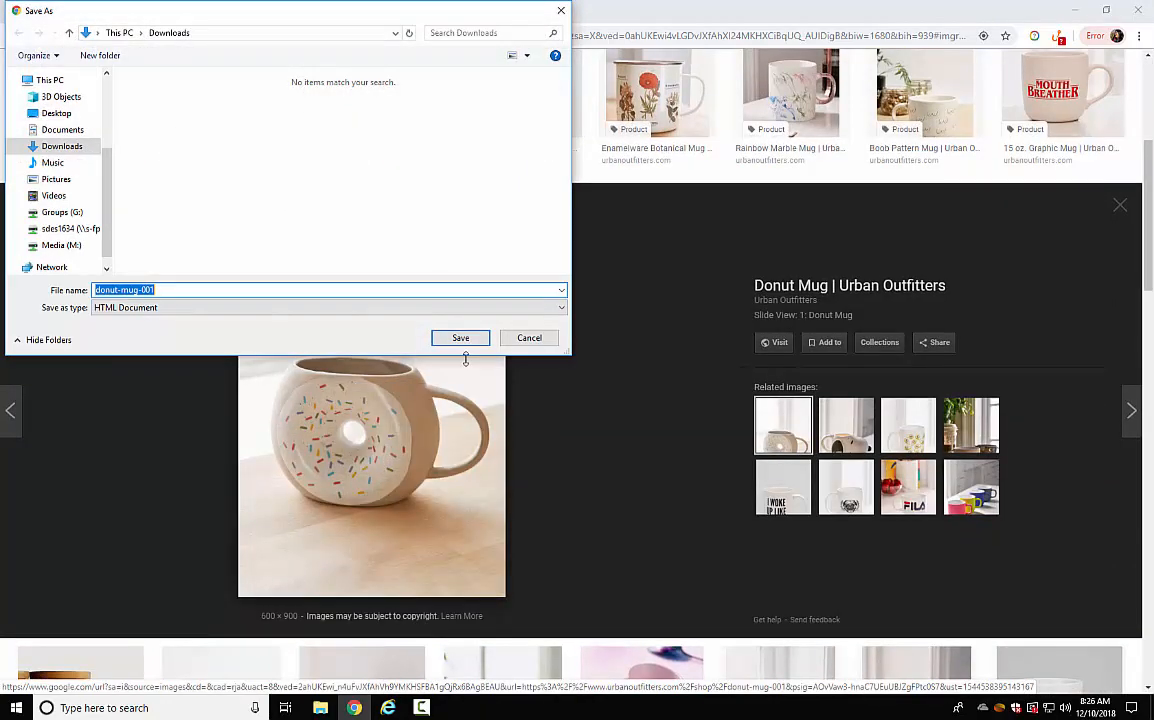
pyautogui.click(459, 338)
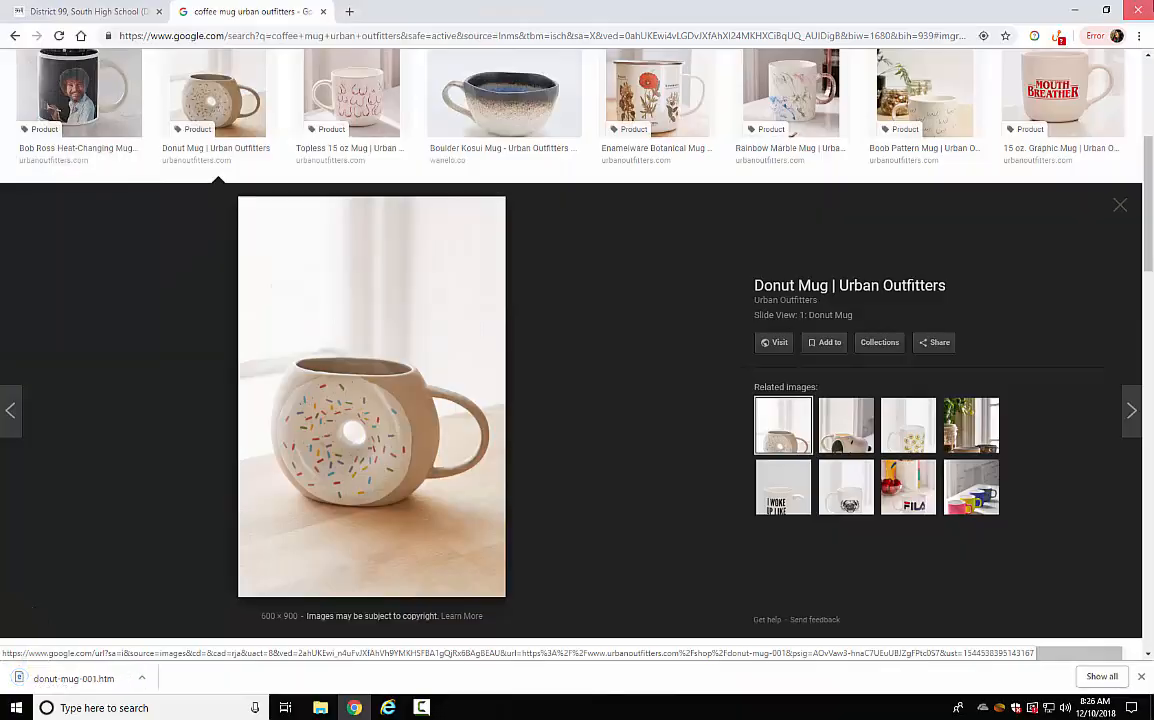
pyautogui.click(1143, 8)
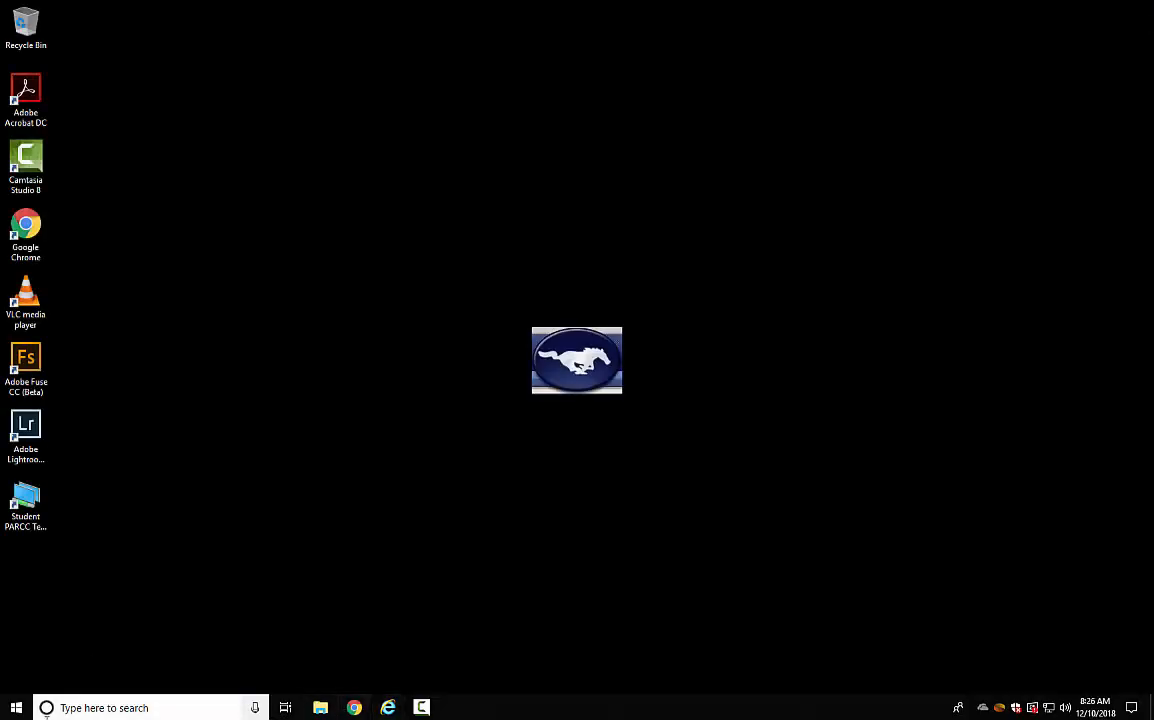
# Search Windows for "adobe" and launch Adobe Illustrator CC 2018.
pyautogui.click(64, 708)
pyautogui.write('a')
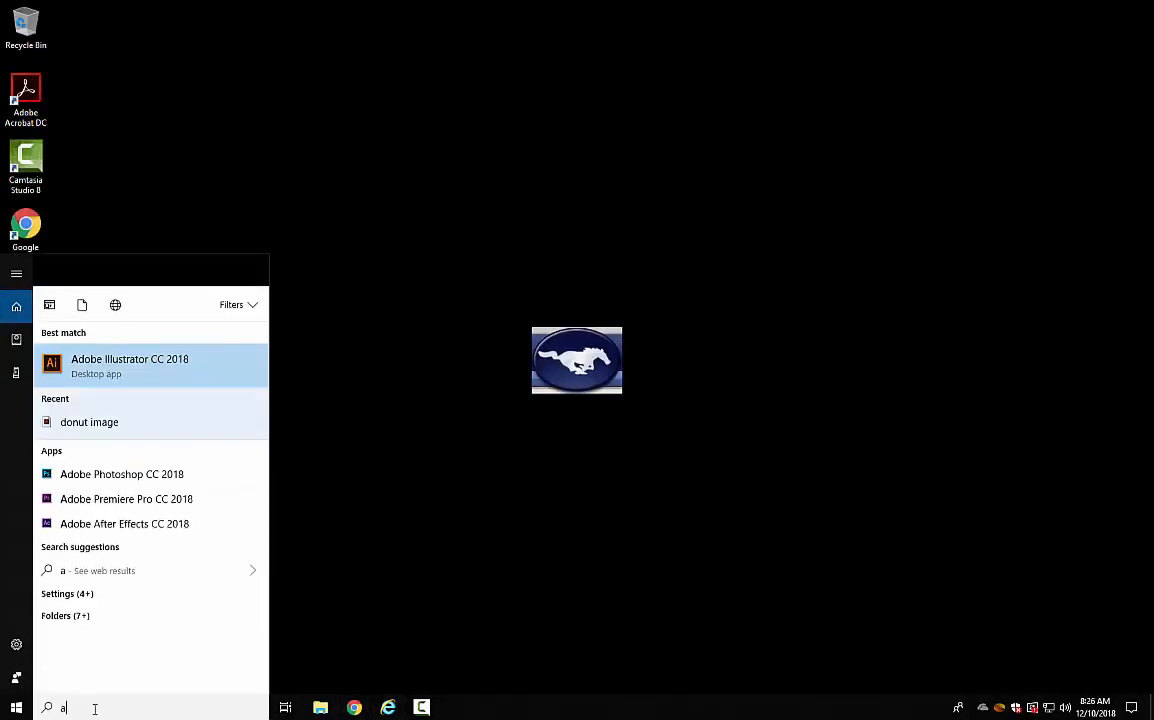
pyautogui.write('dobe')
pyautogui.press('Return')
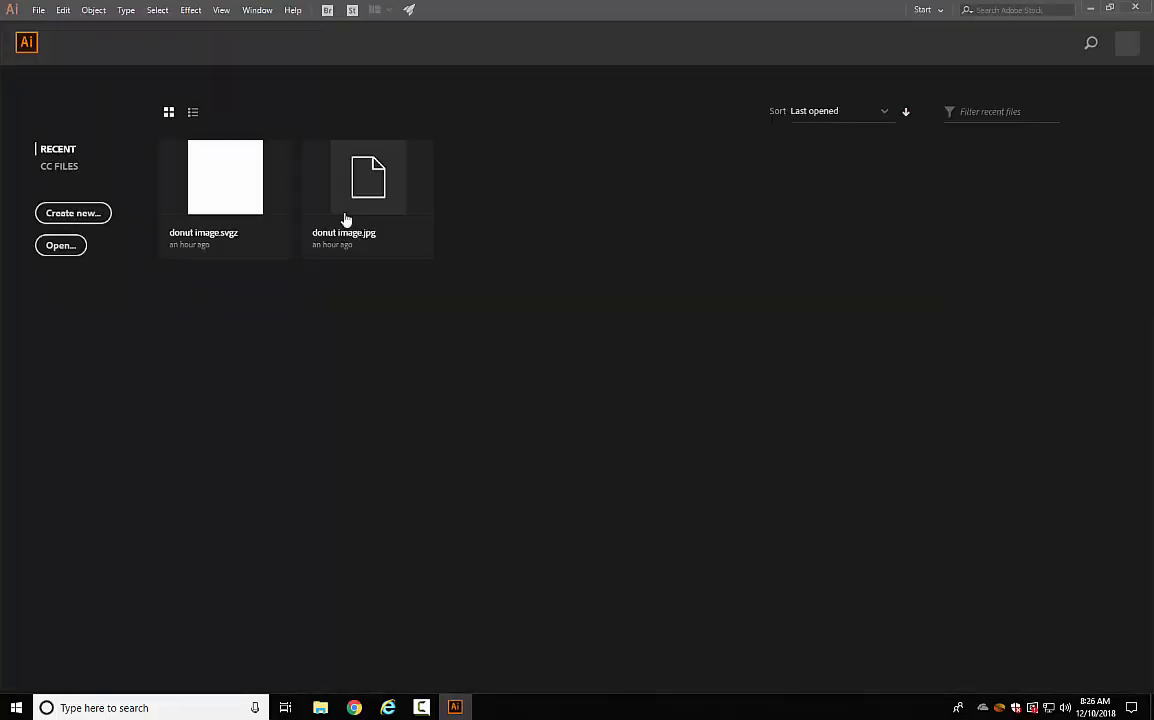
# Open the recent document donut image.svgz.
pyautogui.click(38, 10)
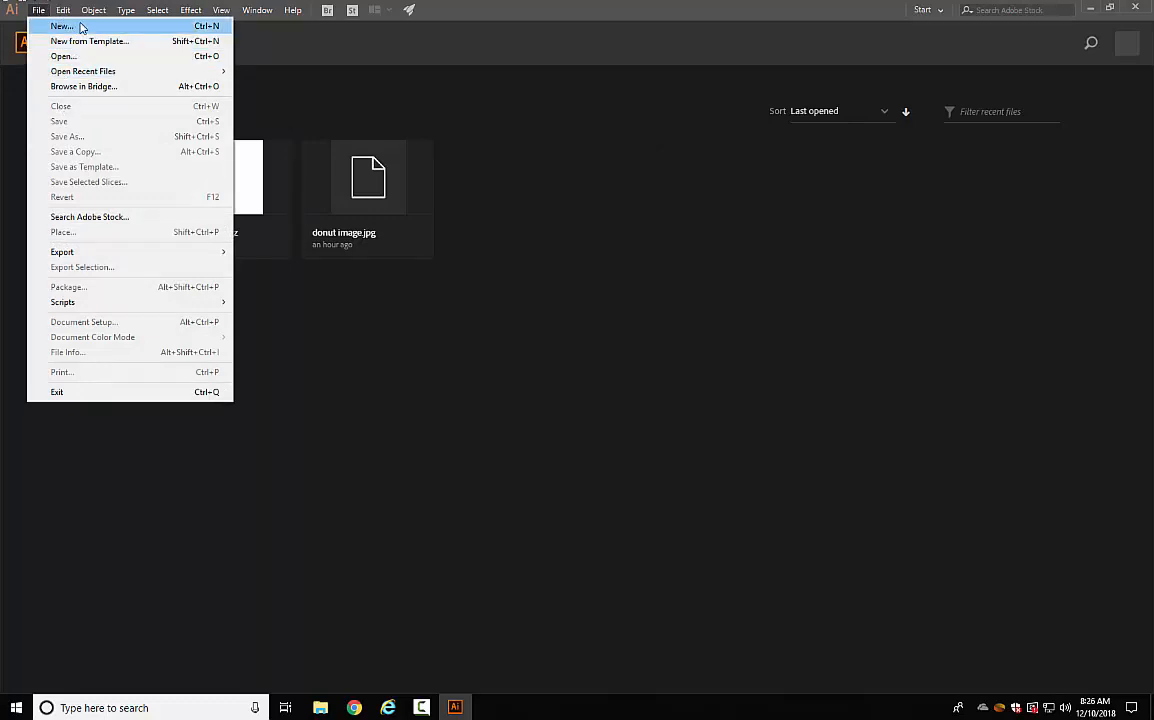
pyautogui.click(641, 99)
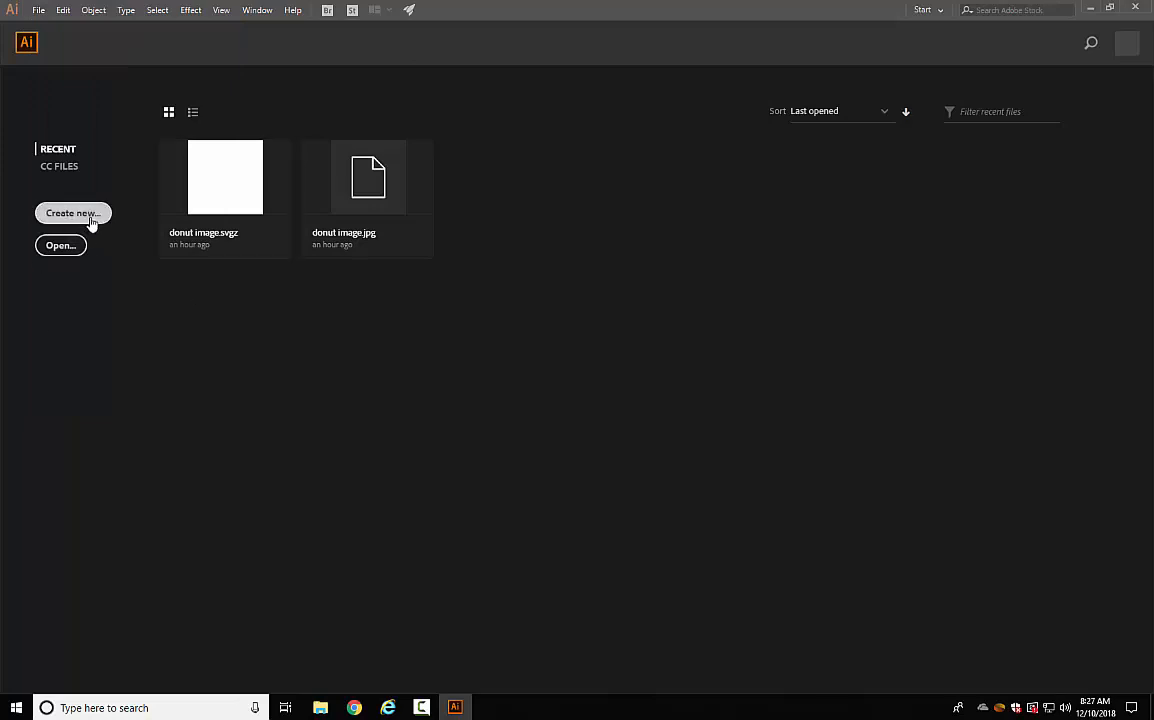
pyautogui.click(190, 225)
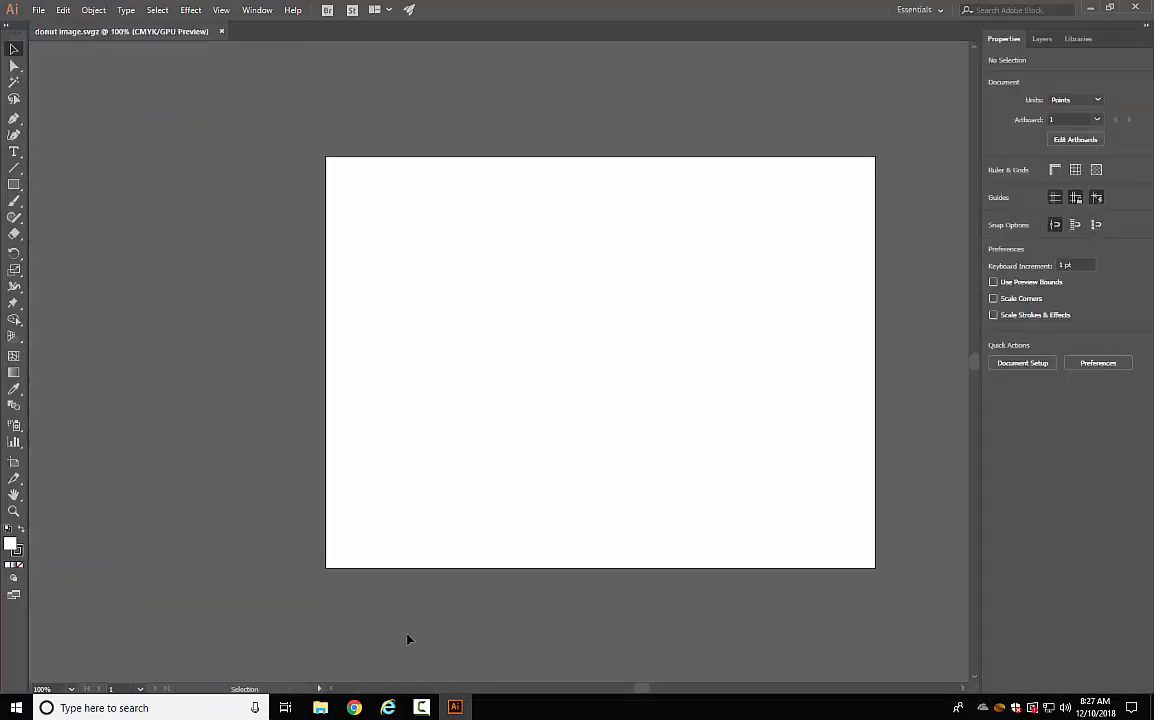
# Open the donut image JPG file from the 2018-2019 folder.
pyautogui.click(34, 12)
pyautogui.click(64, 58)
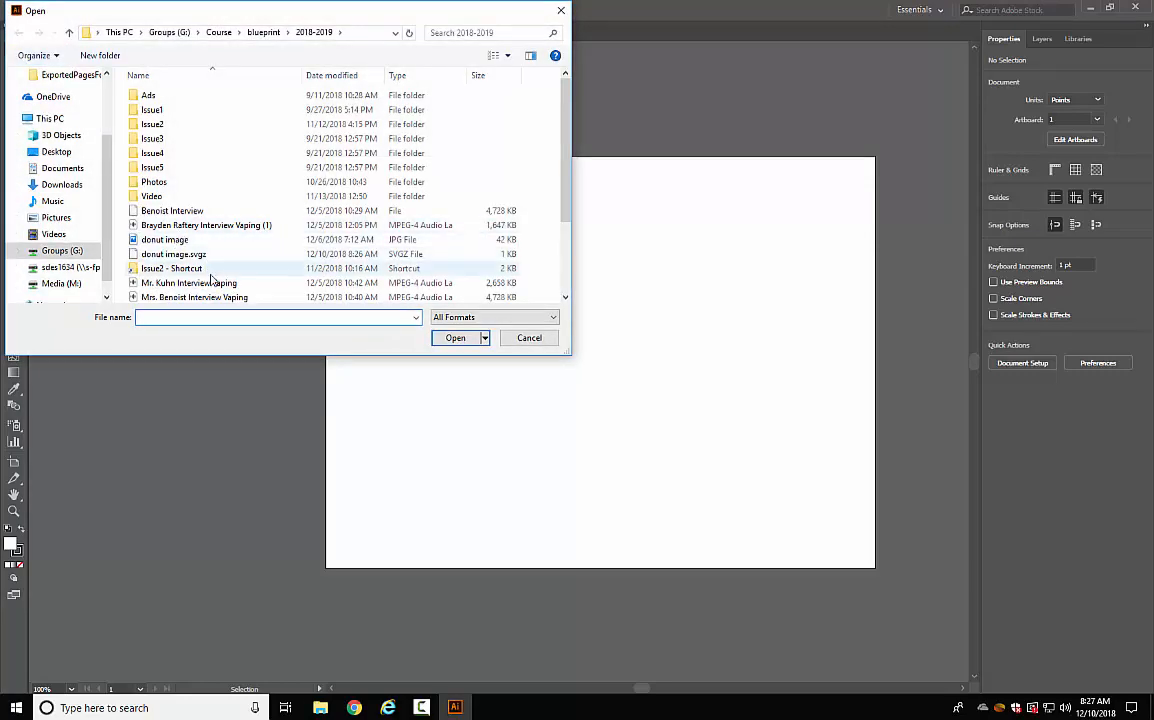
pyautogui.doubleClick(181, 239)
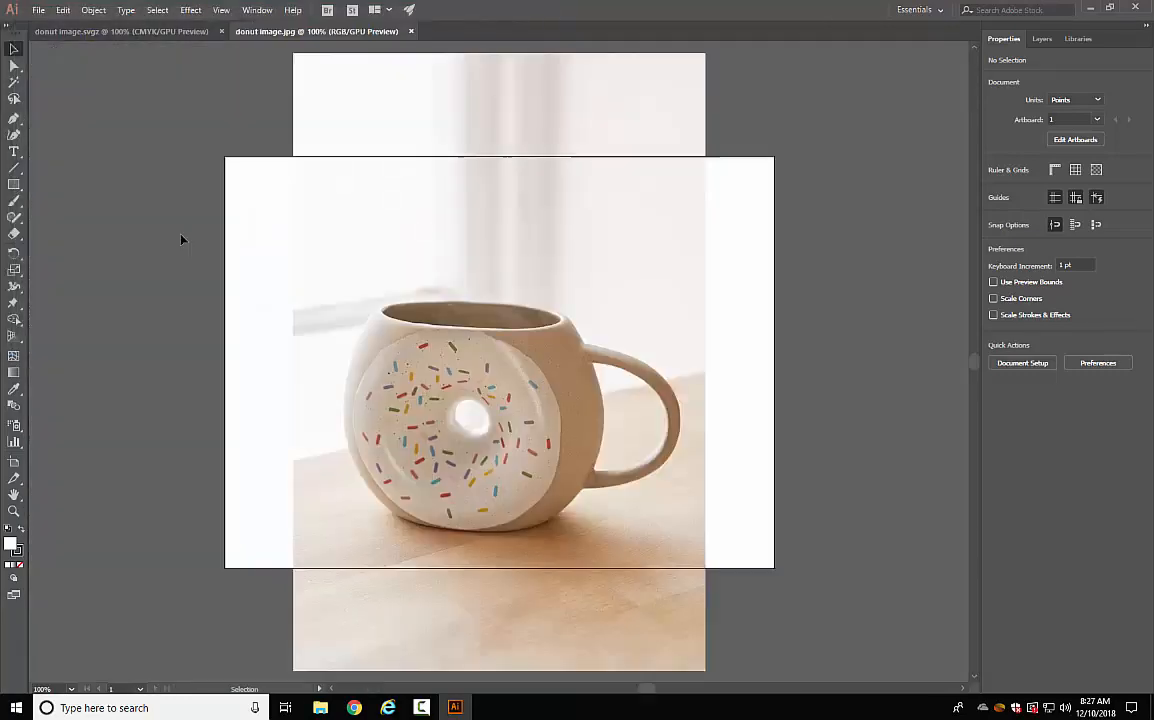
# Scale the mug photo down proportionally about its center to about 380 × 570 pt so it fits the artboard, leaving it deselected.
pyautogui.click(559, 280)
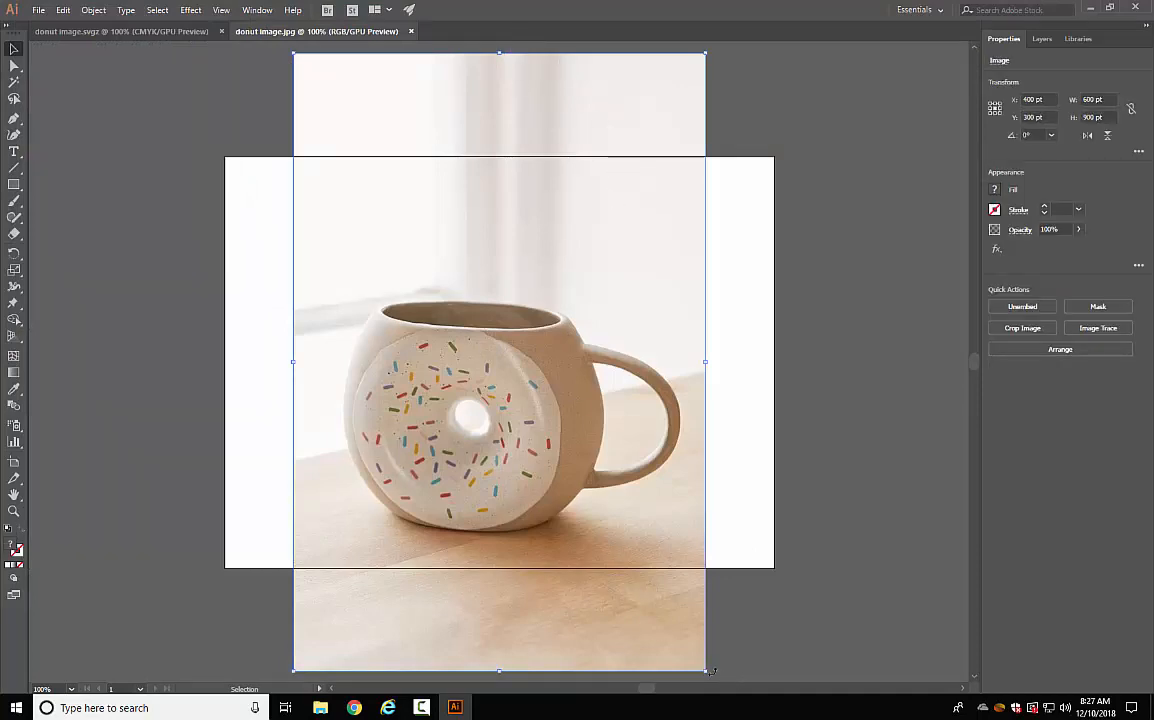
pyautogui.moveTo(707, 671); pyautogui.dragTo(555, 444)
pyautogui.moveTo(505, 357); pyautogui.dragTo(564, 428)
pyautogui.doubleClick(518, 278)
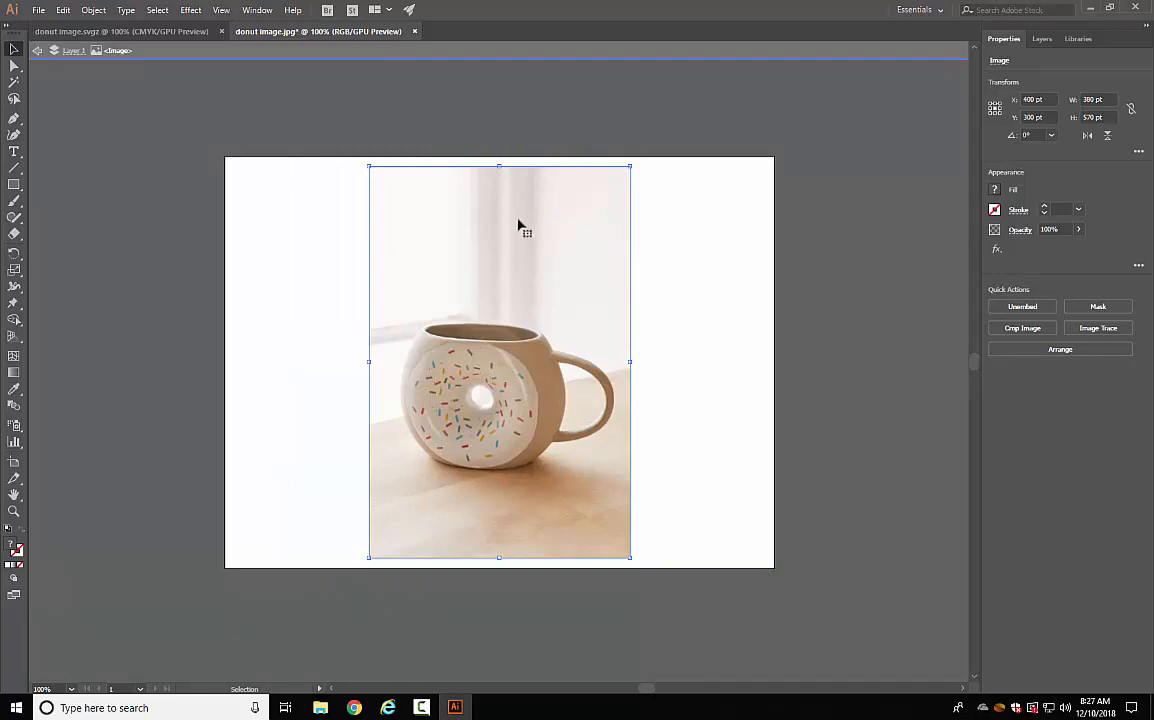
pyautogui.click(569, 297)
pyautogui.click(512, 257)
pyautogui.click(827, 429)
pyautogui.doubleClick(851, 372)
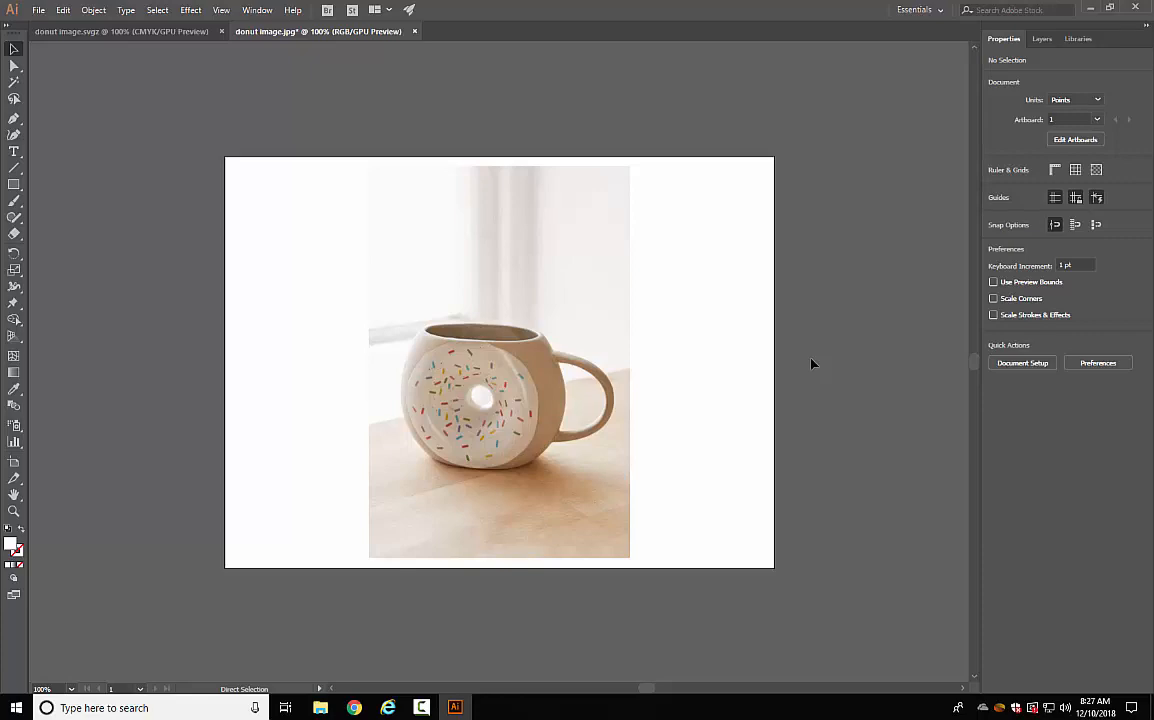
# Activate the Pen tool for tracing the mug and set its fill to none.
pyautogui.hotkey('ctrl', '+')
pyautogui.hotkey('ctrl', '+')
pyautogui.hotkey('ctrl', '-')
pyautogui.hotkey('ctrl', '-')
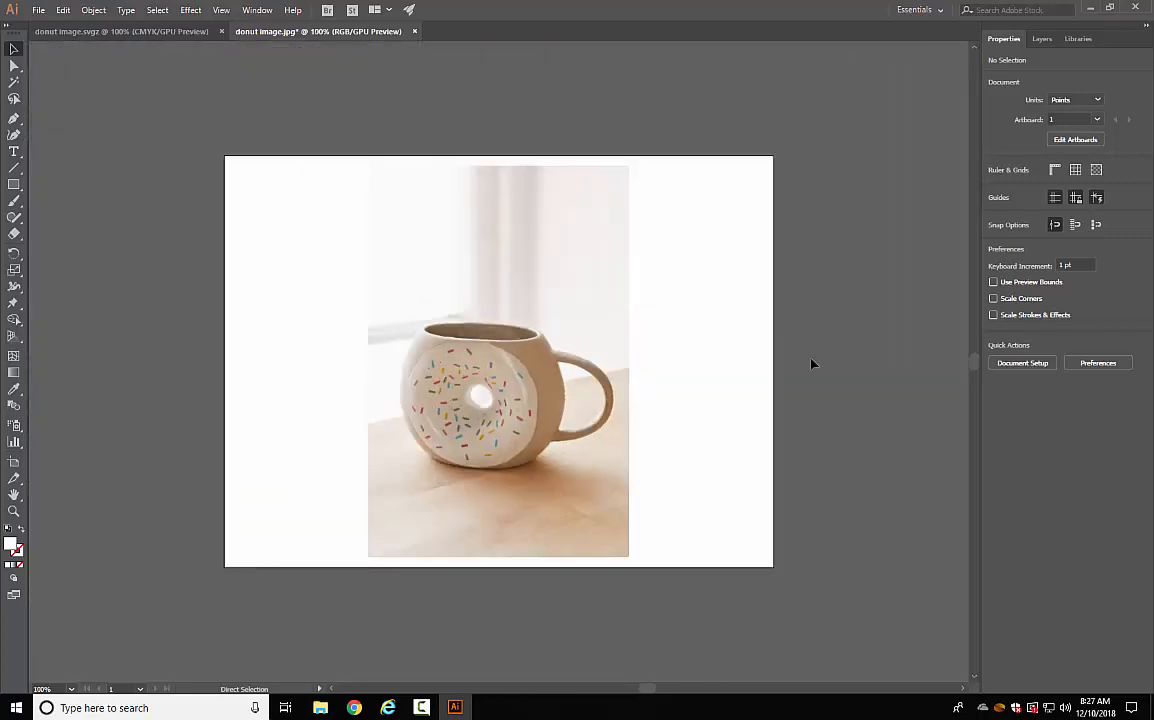
pyautogui.hotkey('ctrl', '+')
pyautogui.hotkey('ctrl', '+')
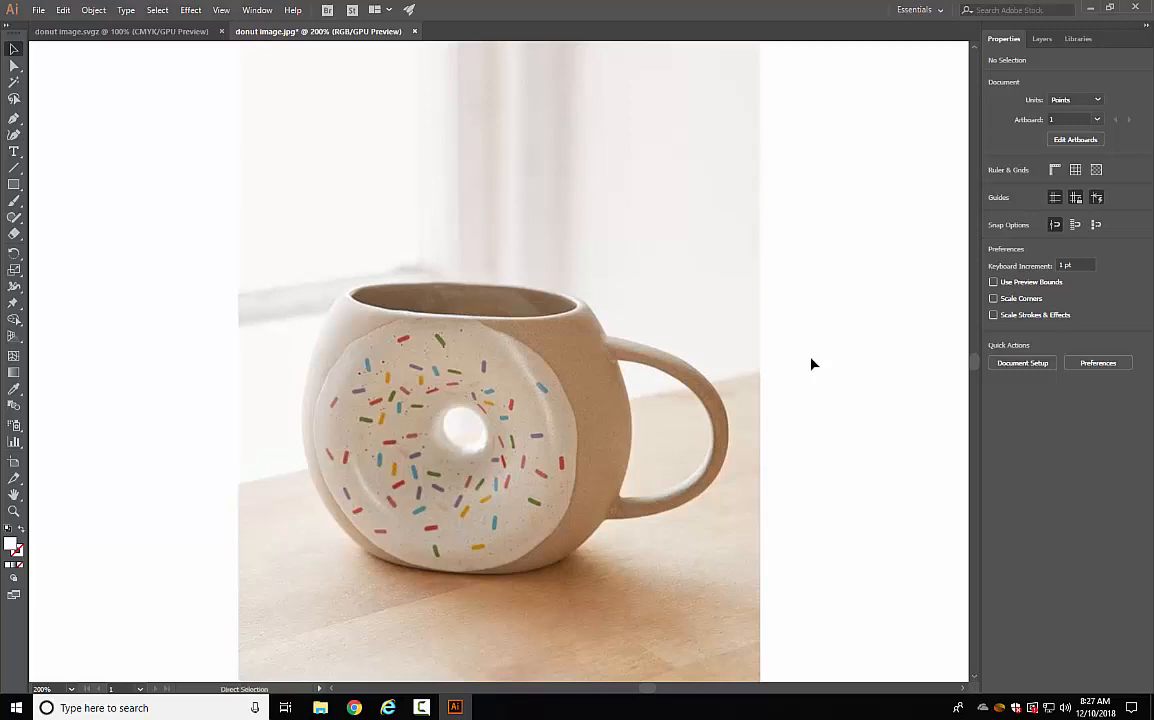
pyautogui.hotkey('ctrl', '+')
pyautogui.scroll(-2, 728, 246)
pyautogui.scroll(-1, 728, 246)
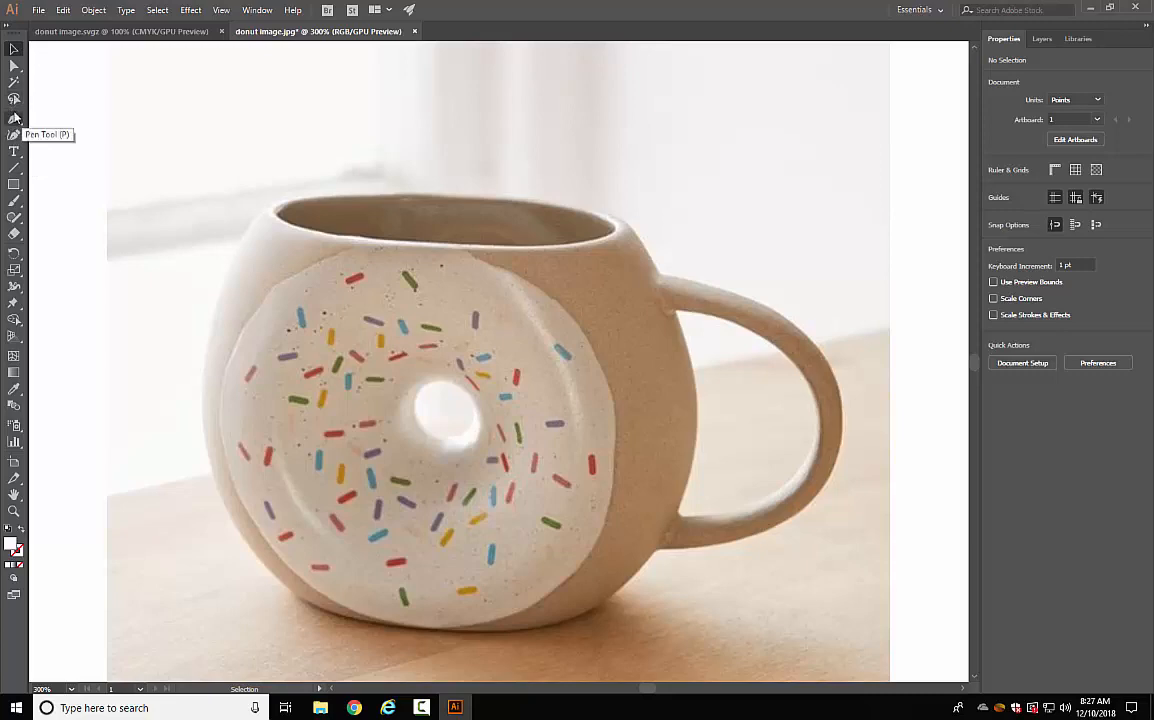
pyautogui.click(14, 118)
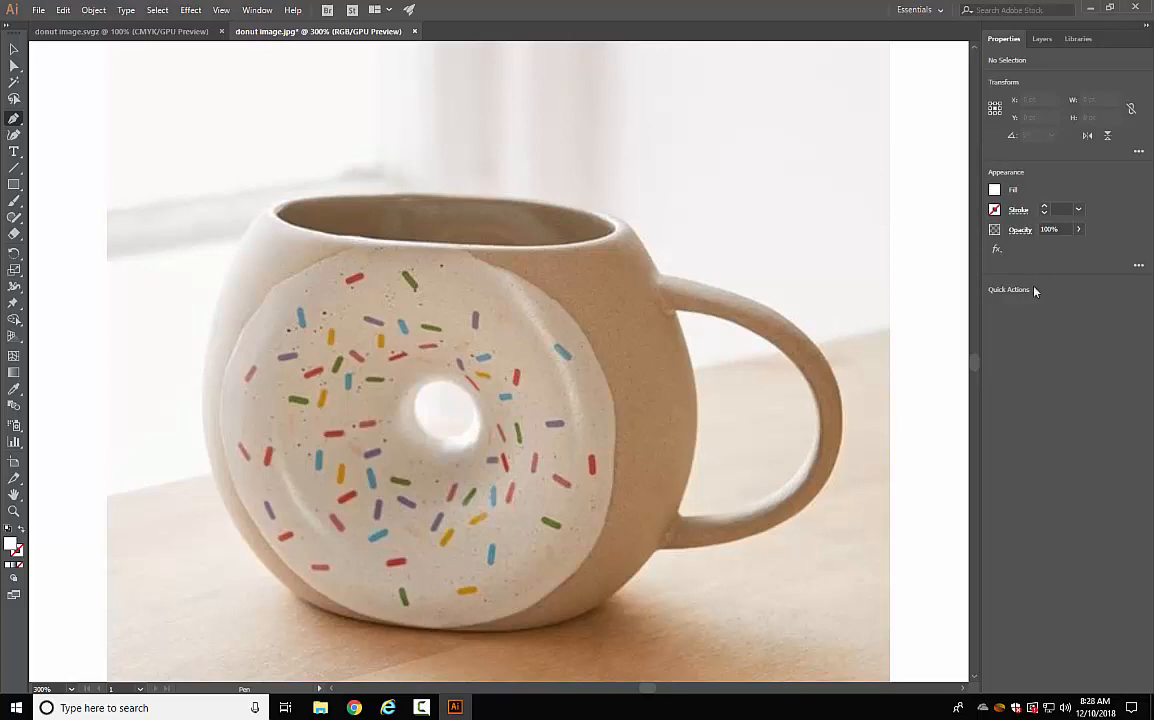
pyautogui.click(997, 190)
pyautogui.click(846, 240)
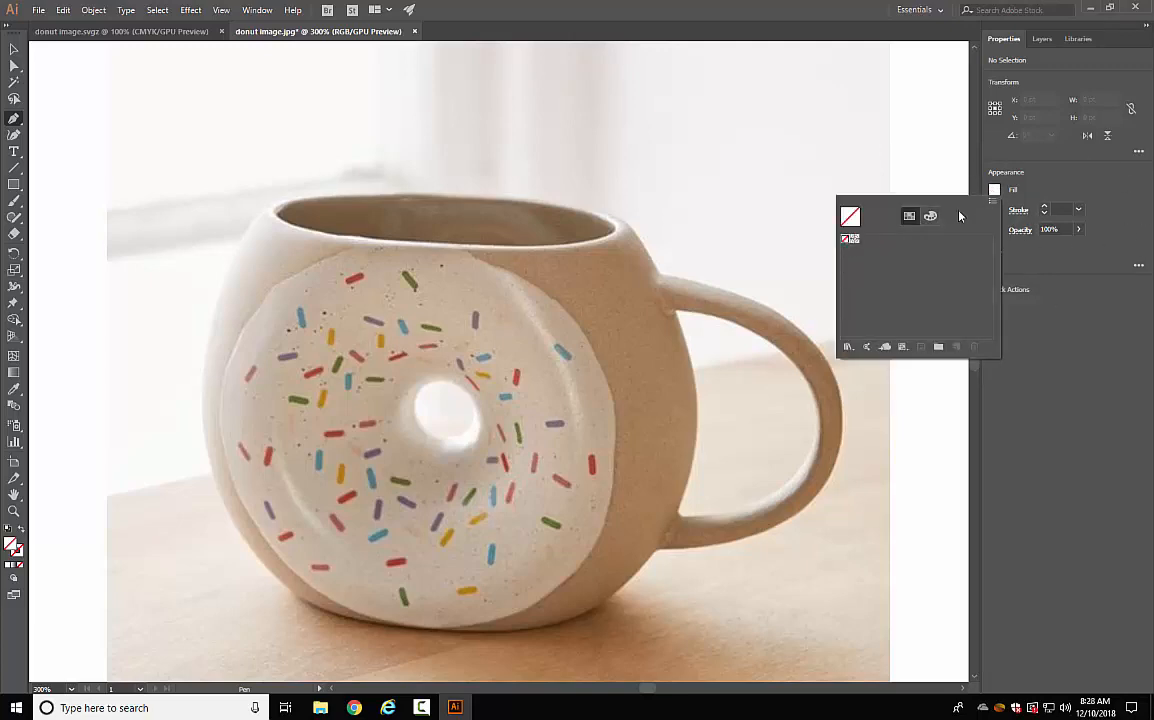
pyautogui.click(1080, 199)
# Set the Pen tool's stroke color to black (000000) and the stroke weight to 2 pt.
pyautogui.click(995, 210)
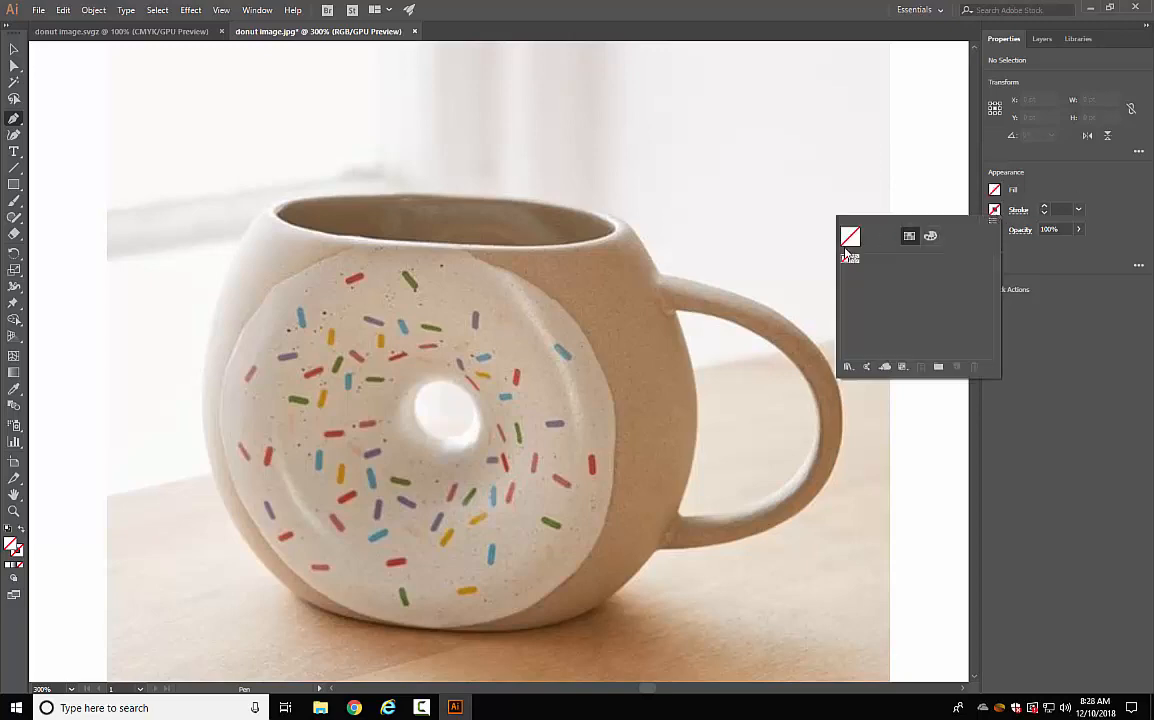
pyautogui.click(929, 237)
pyautogui.click(855, 331)
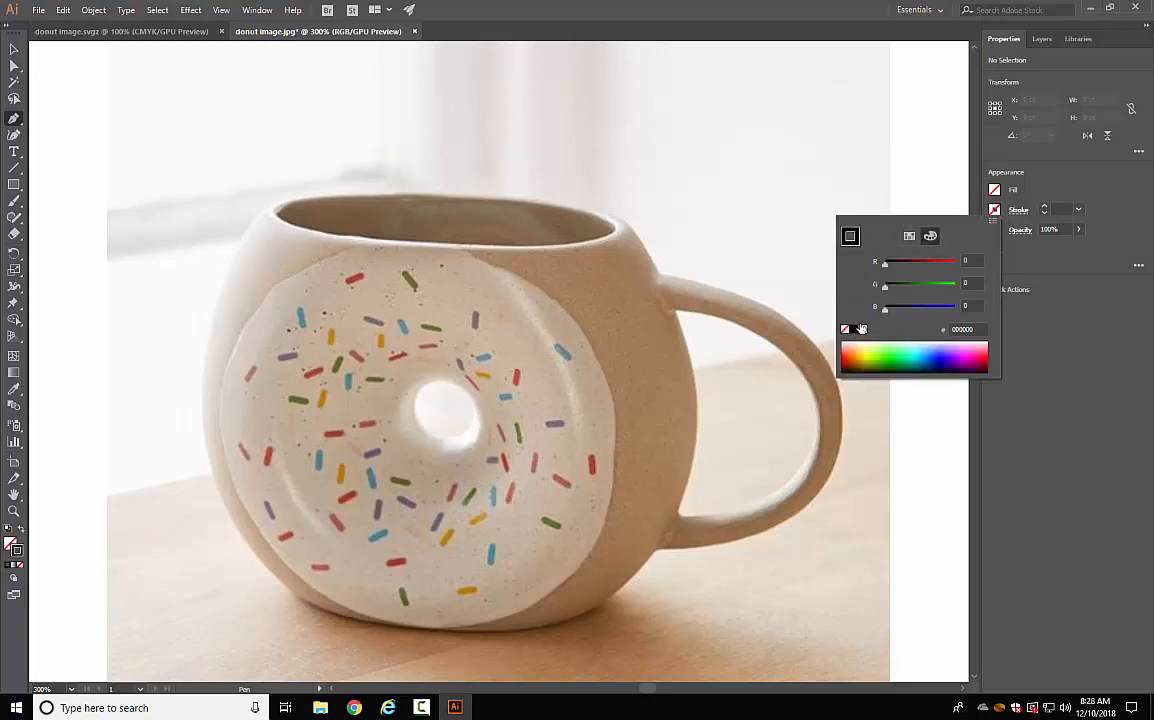
pyautogui.click(1083, 207)
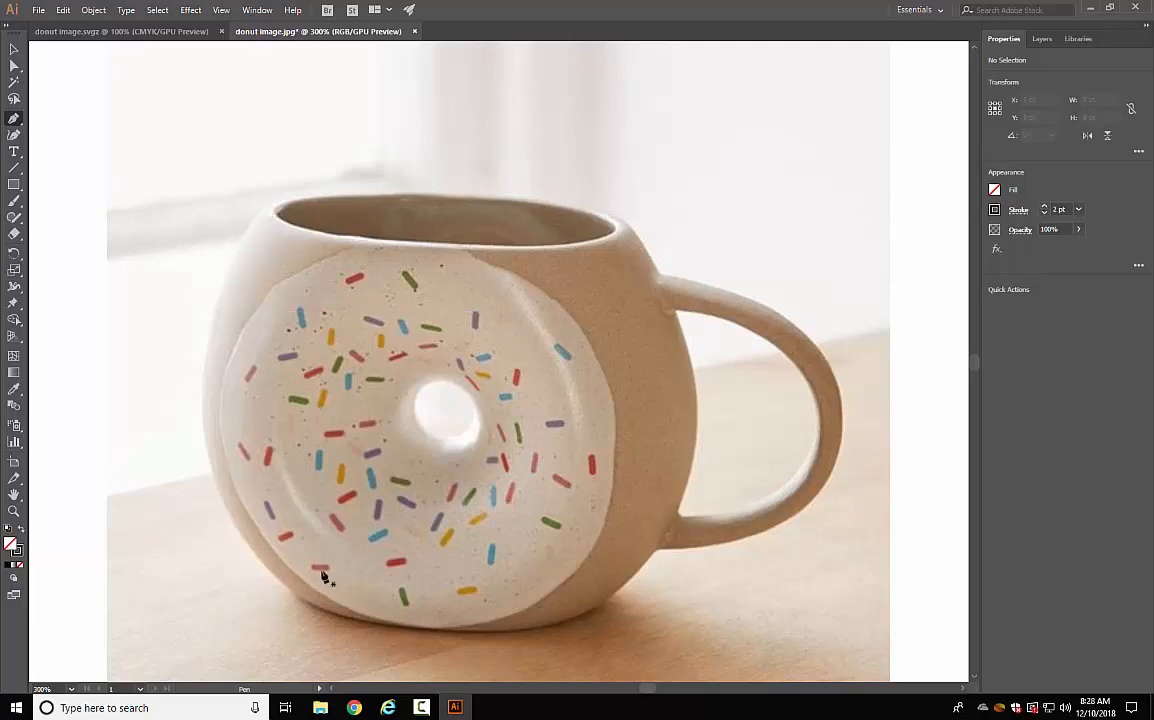
# Start the mug outline at the rim's left end and trace curved segments down the upper part of the left side.
pyautogui.click(268, 212)
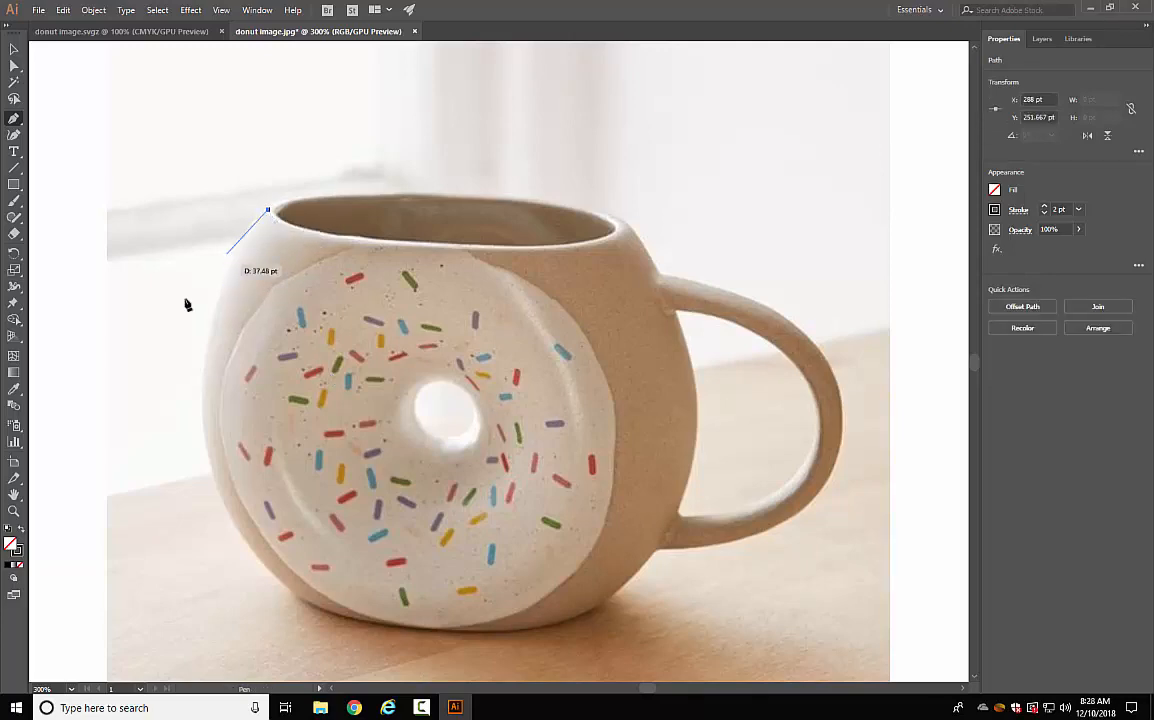
pyautogui.click(229, 266)
pyautogui.moveTo(235, 285); pyautogui.dragTo(213, 314)
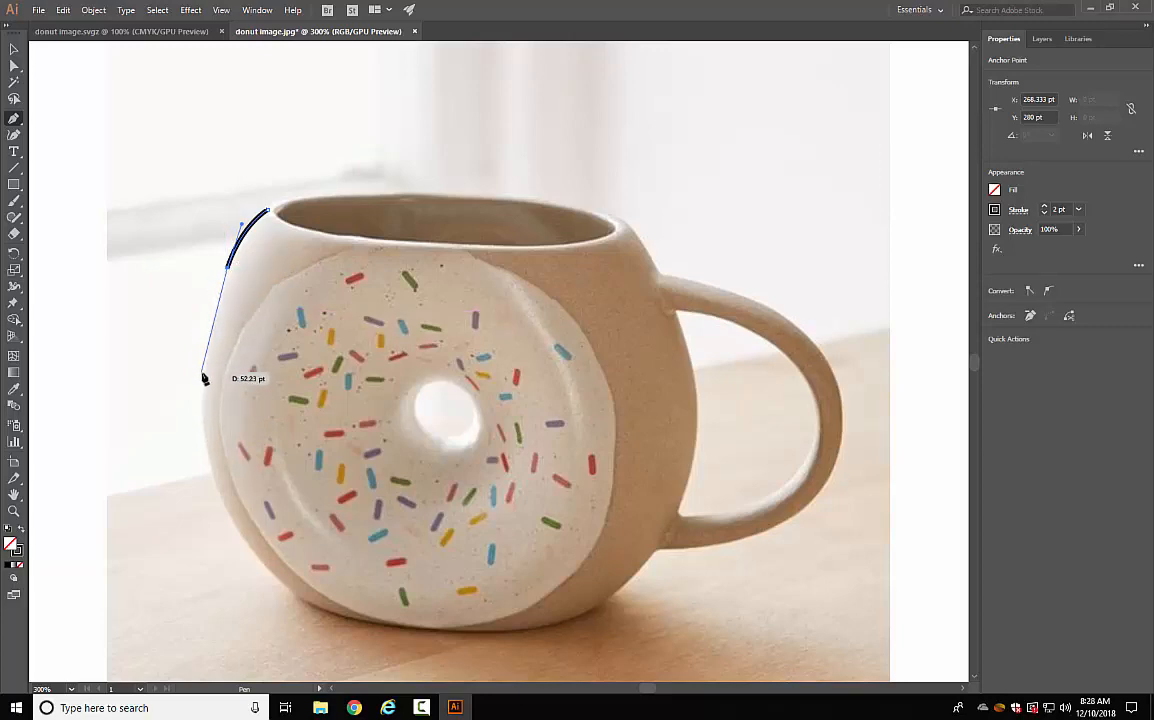
pyautogui.click(215, 310)
pyautogui.moveTo(228, 341); pyautogui.dragTo(201, 402)
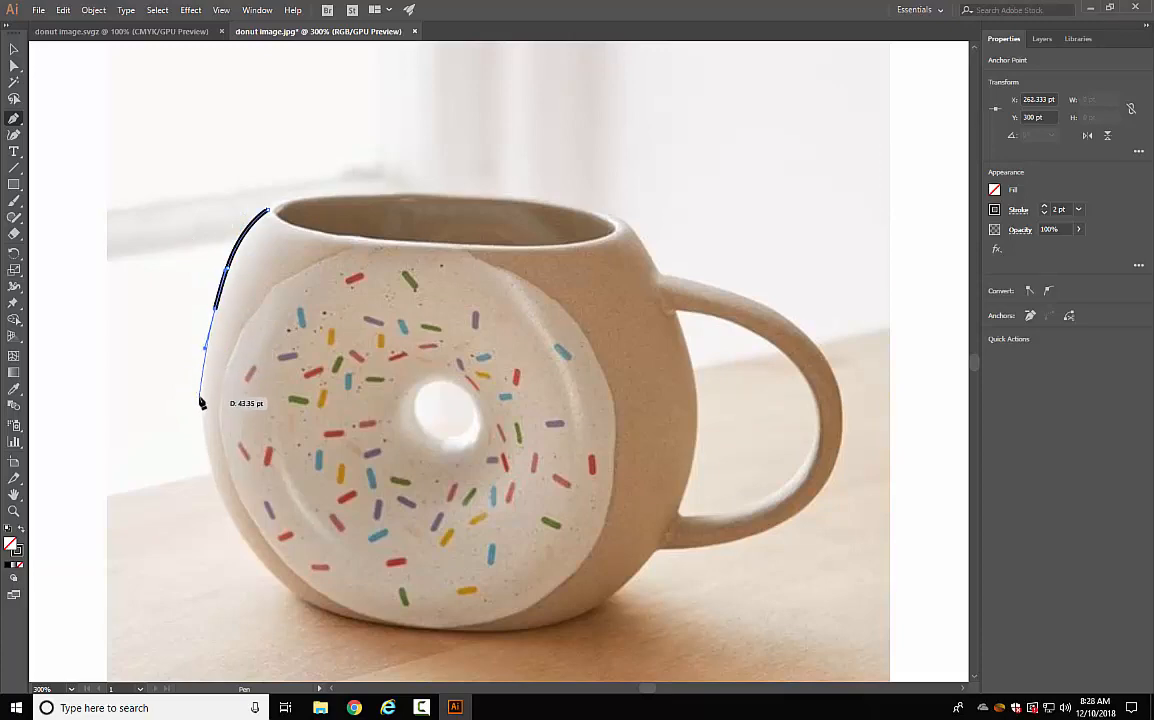
pyautogui.click(195, 392)
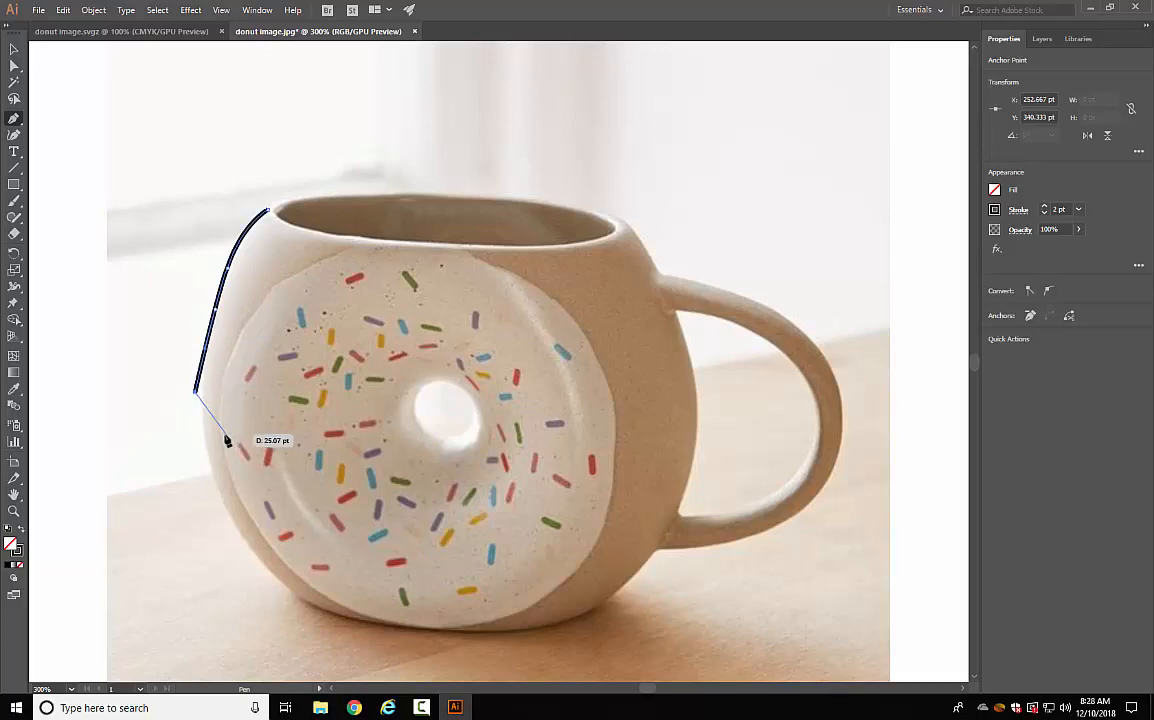
pyautogui.press('ctrl')
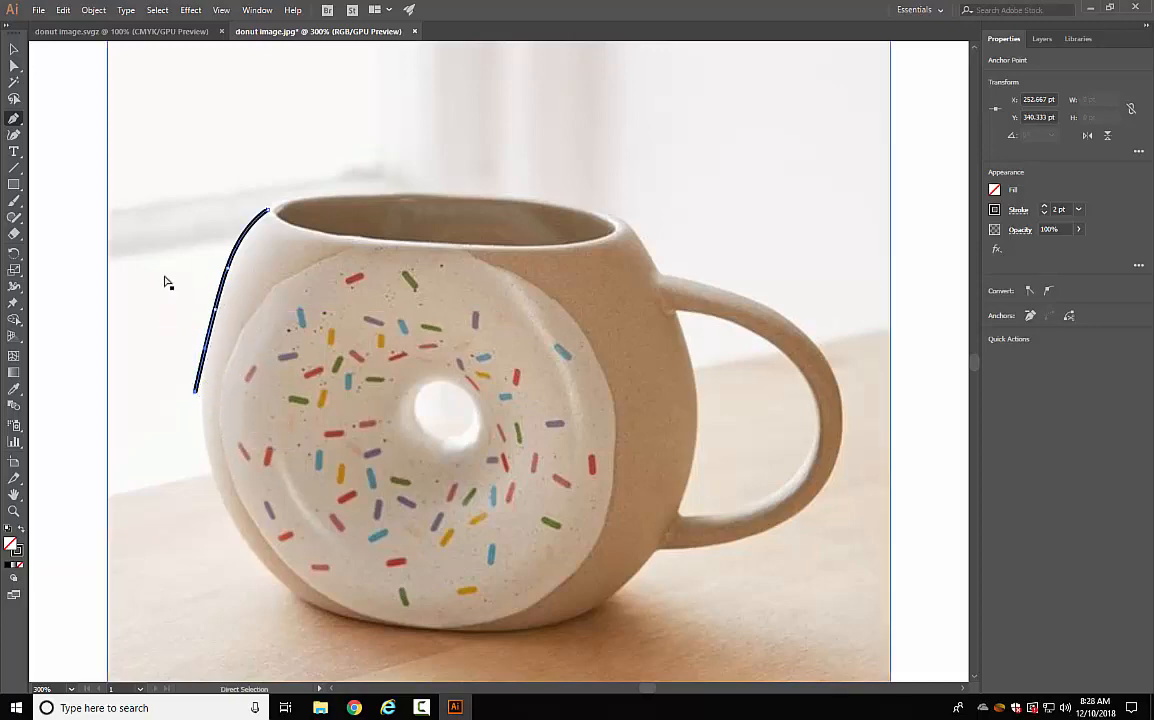
pyautogui.moveTo(194, 388)
pyautogui.mouseDown()
pyautogui.moveTo(185, 381)
pyautogui.moveTo(205, 398)
pyautogui.mouseUp()
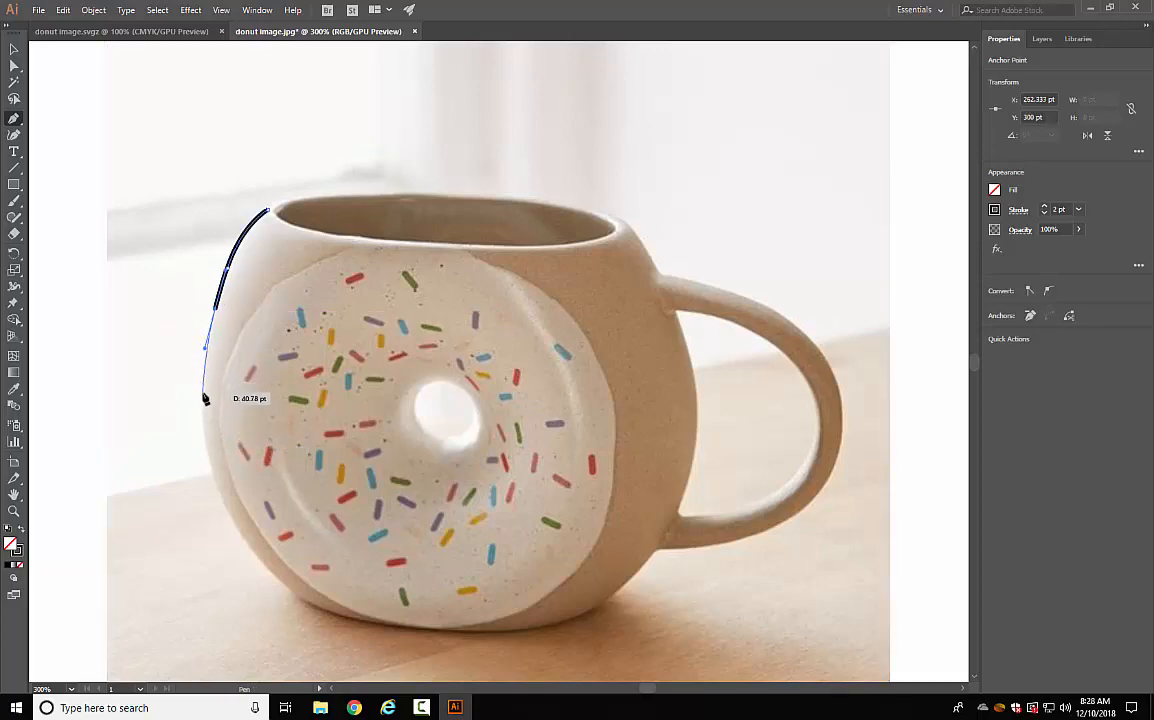
# Continue the mug outline with the Pen tool down the left side to the mug's lower-left corner.
pyautogui.click(205, 398)
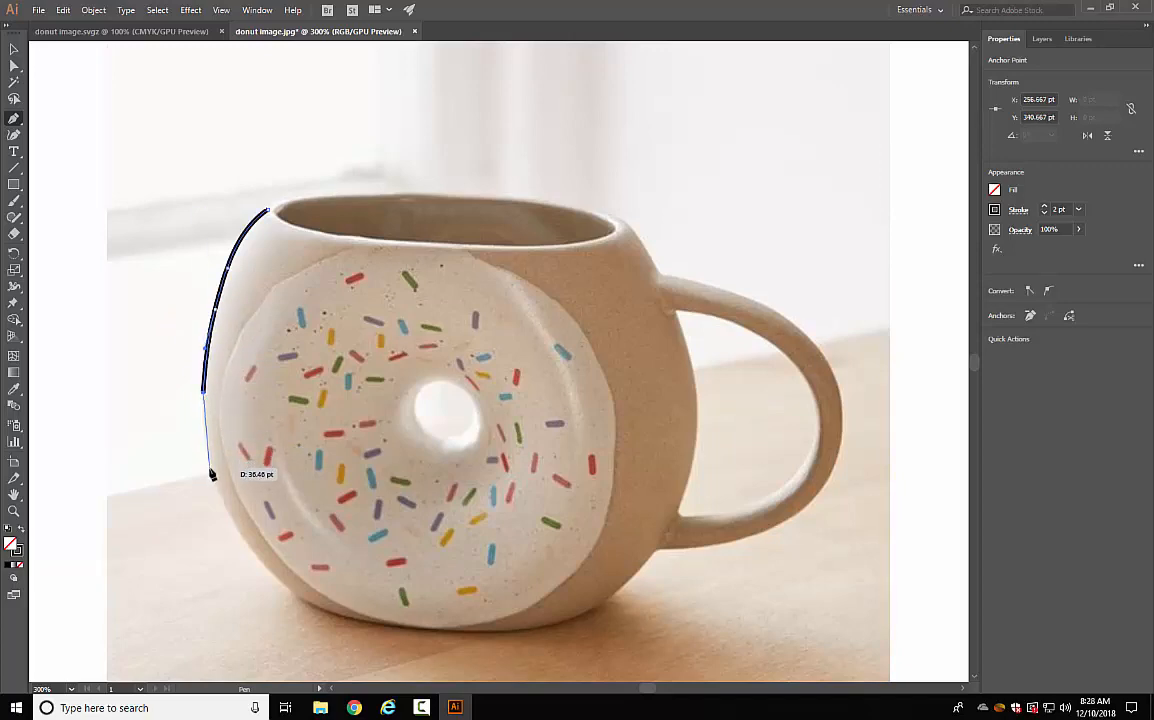
pyautogui.moveTo(211, 477)
pyautogui.mouseDown()
pyautogui.moveTo(227, 505)
pyautogui.moveTo(218, 501)
pyautogui.mouseUp()
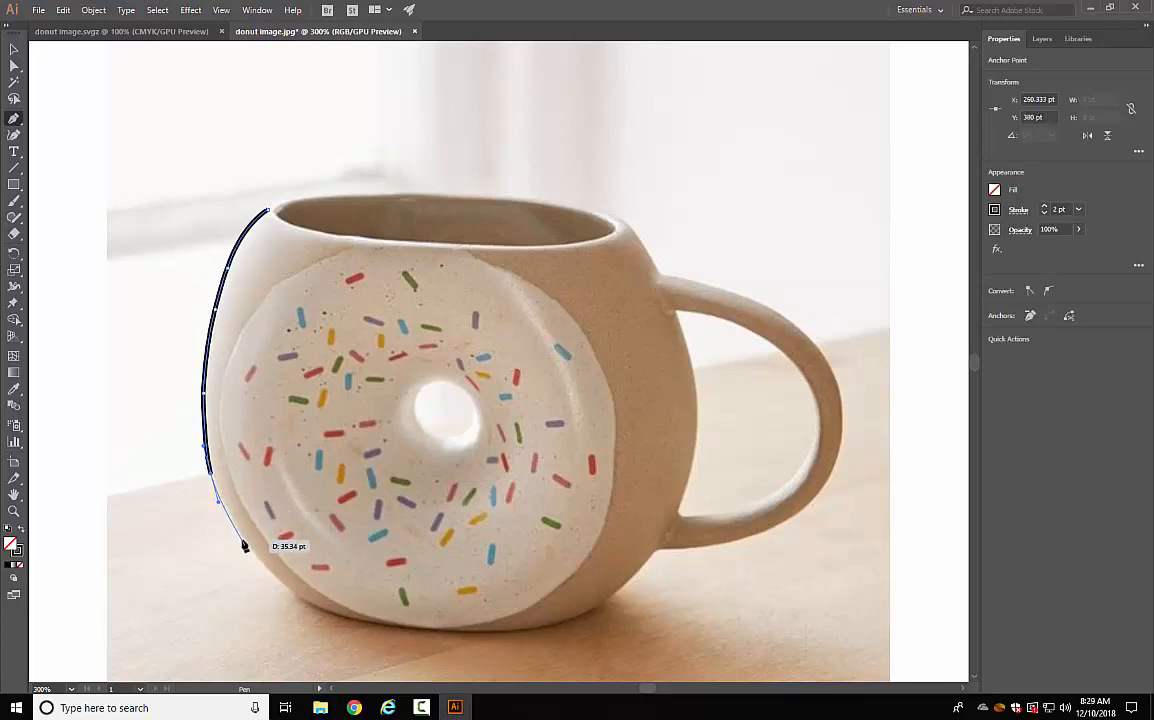
pyautogui.moveTo(243, 540); pyautogui.dragTo(434, 390)
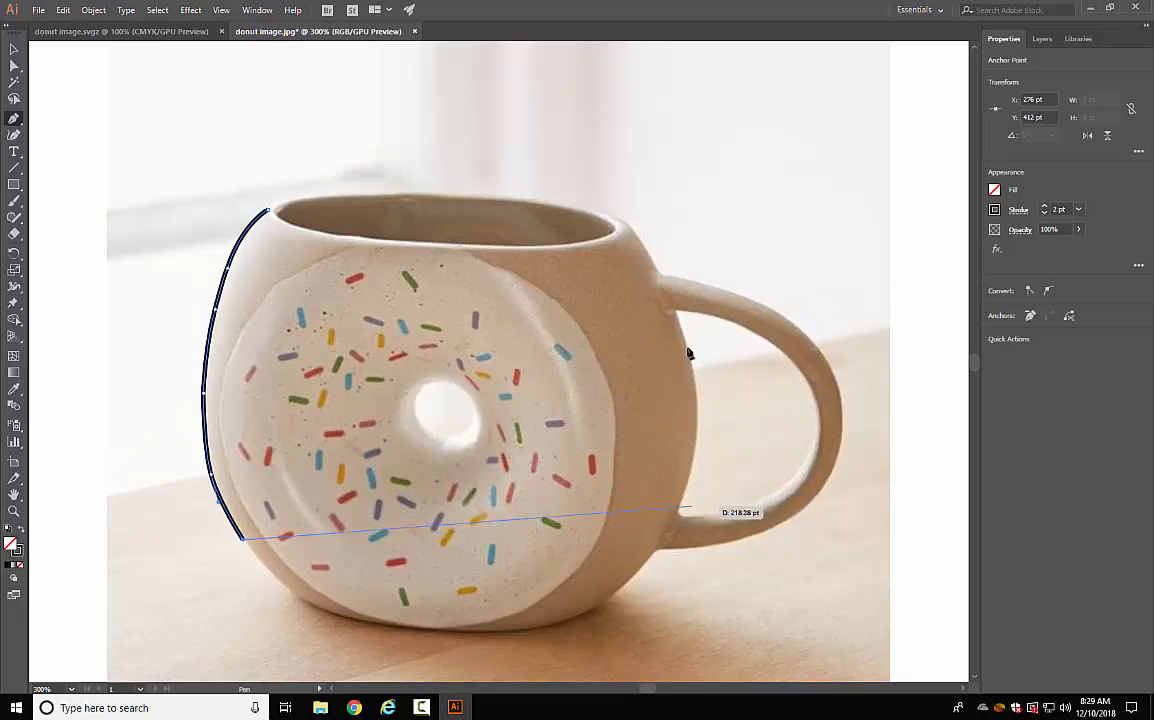
pyautogui.click(295, 599)
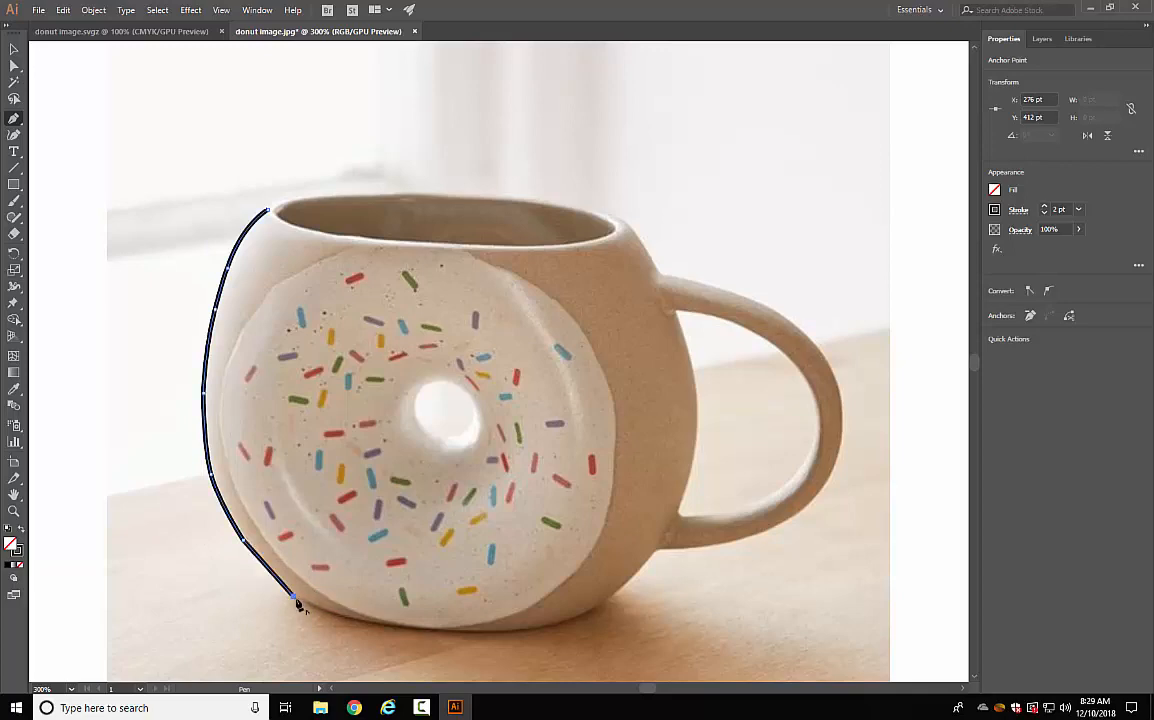
# Trace the mug outline along the base and up the lower right side to the handle's lower joint.
pyautogui.click(378, 625)
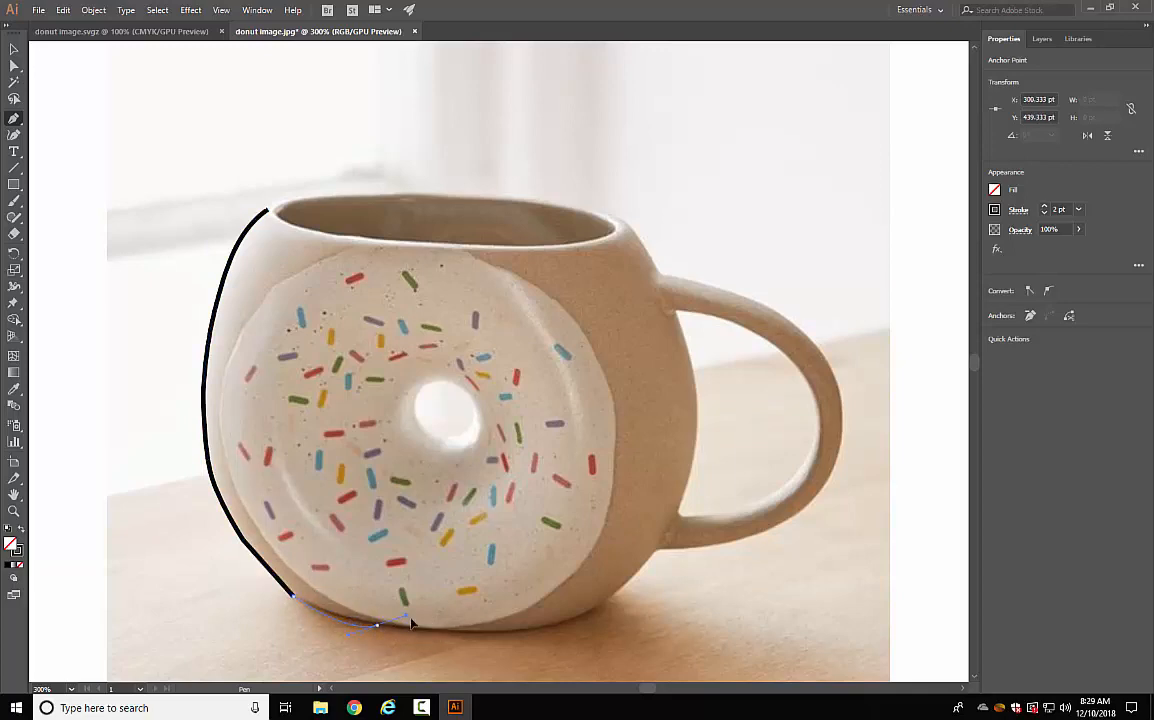
pyautogui.click(429, 635)
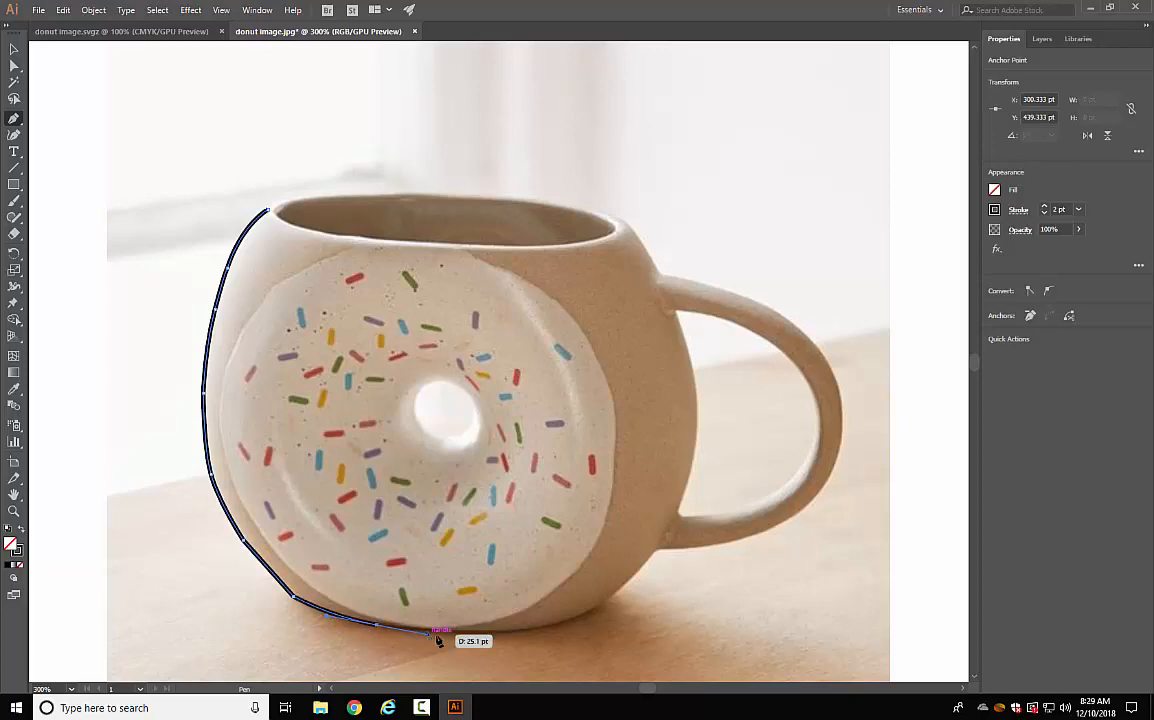
pyautogui.click(536, 632)
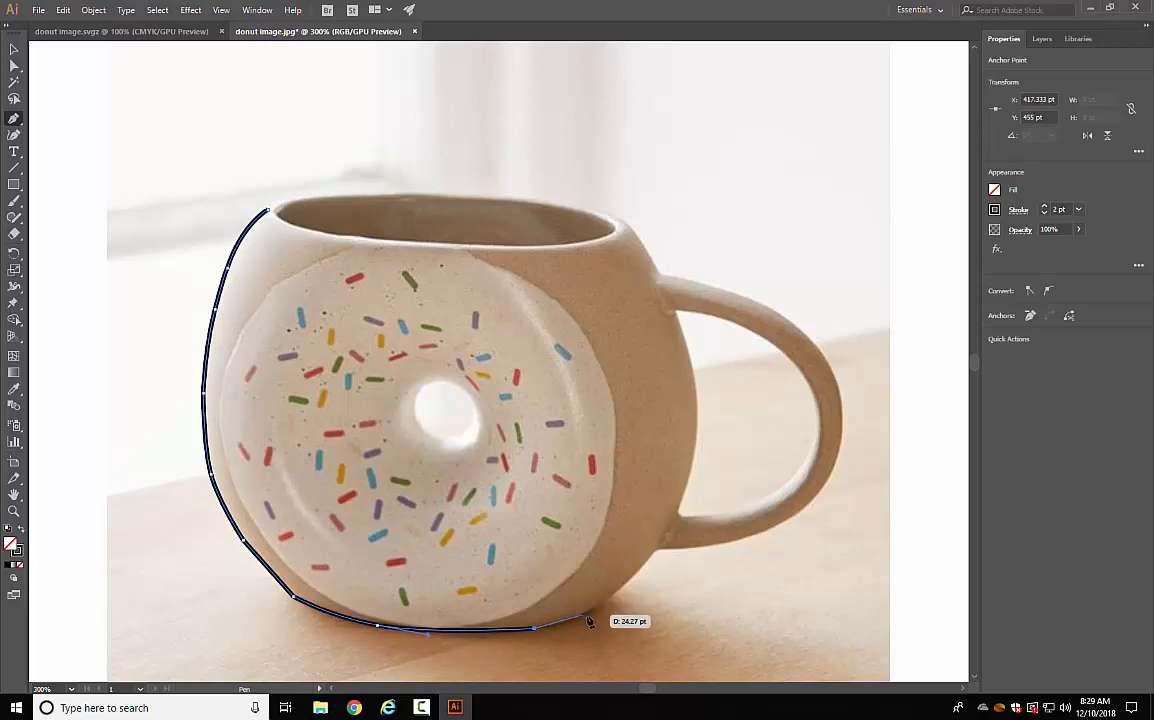
pyautogui.click(587, 615)
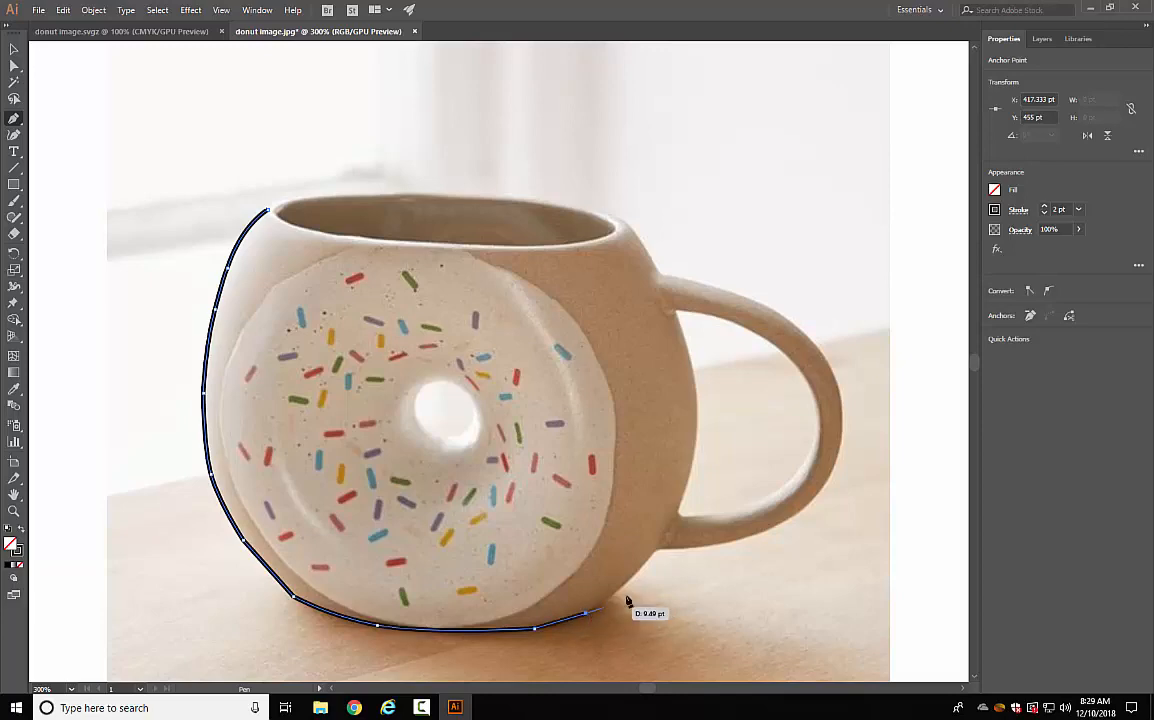
pyautogui.moveTo(654, 551)
pyautogui.mouseDown()
pyautogui.moveTo(626, 528)
pyautogui.moveTo(641, 560)
pyautogui.mouseUp()
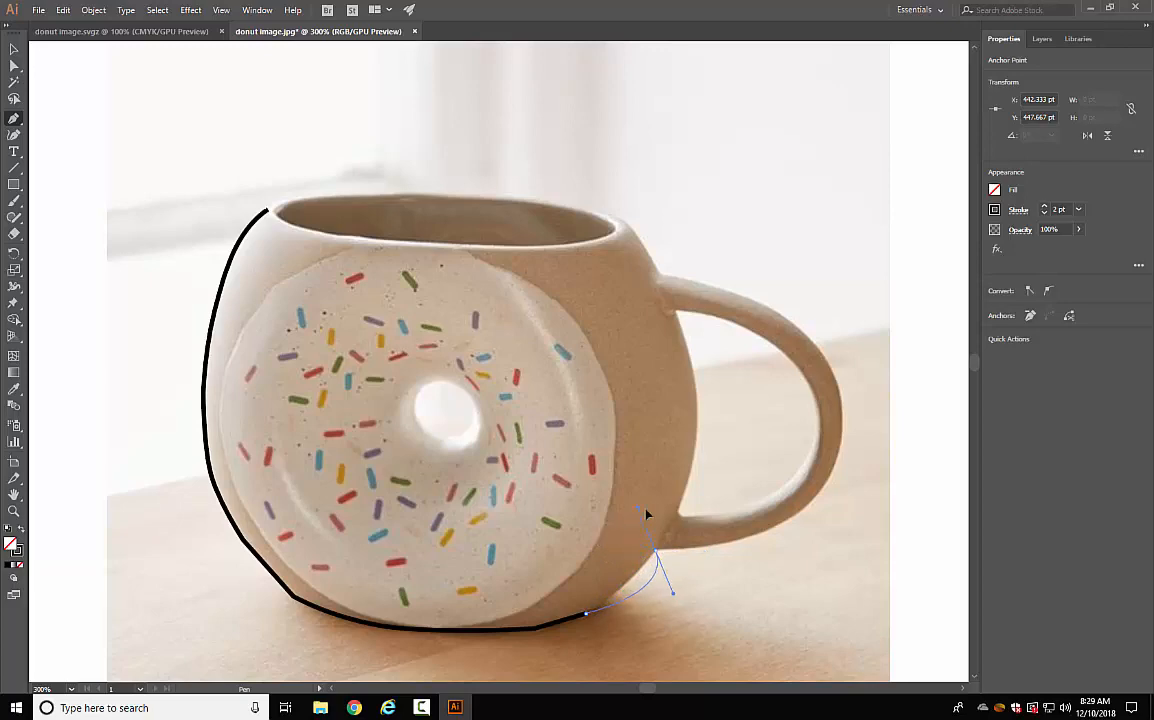
pyautogui.moveTo(672, 517); pyautogui.dragTo(679, 534)
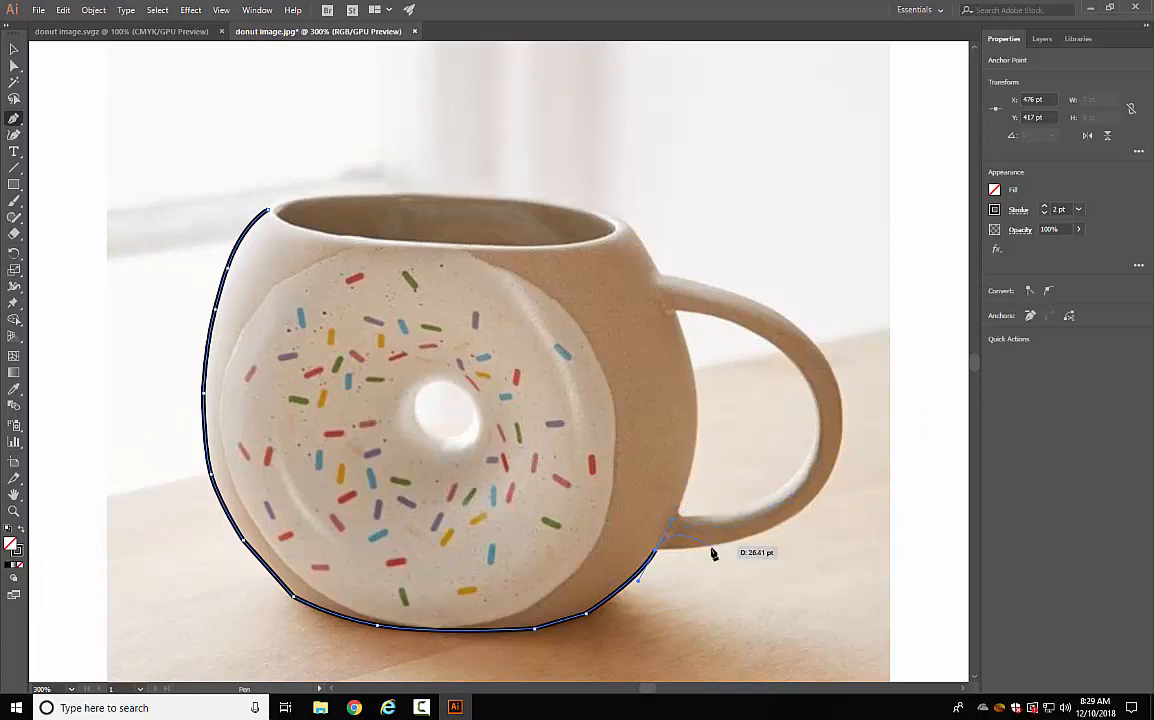
# Resume the path at the handle's lower joint, trace around the handle and over the rim to close the mug outline, and deselect it.
pyautogui.click(14, 49)
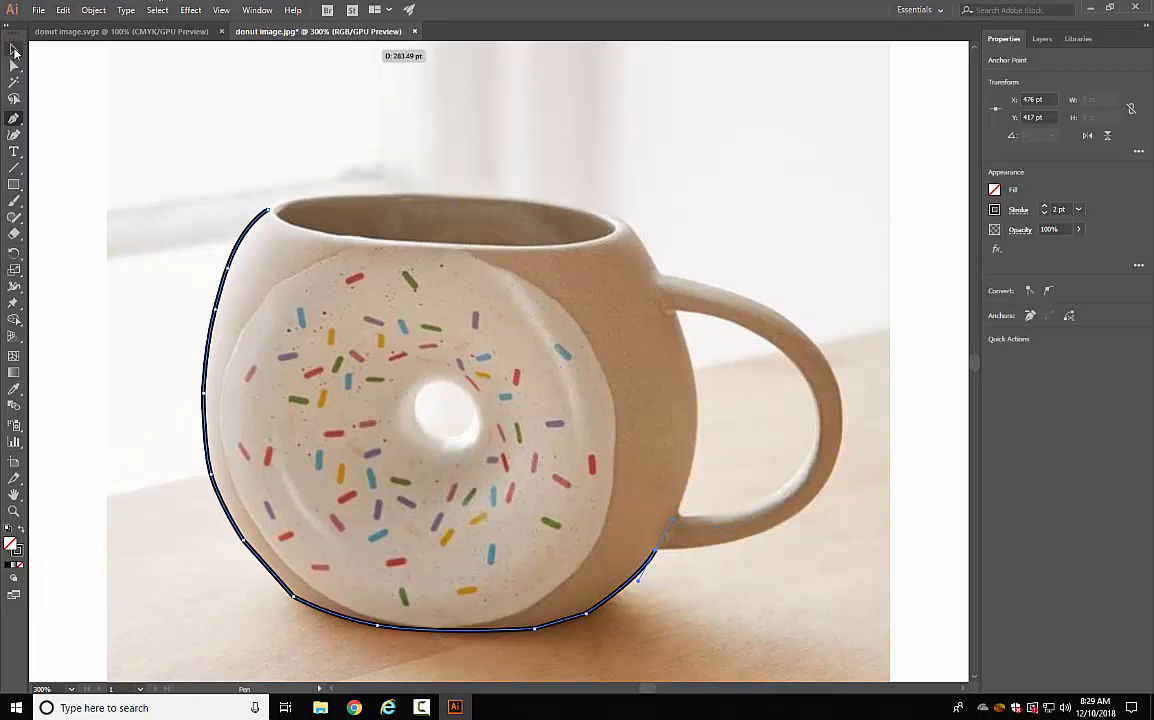
pyautogui.click(13, 118)
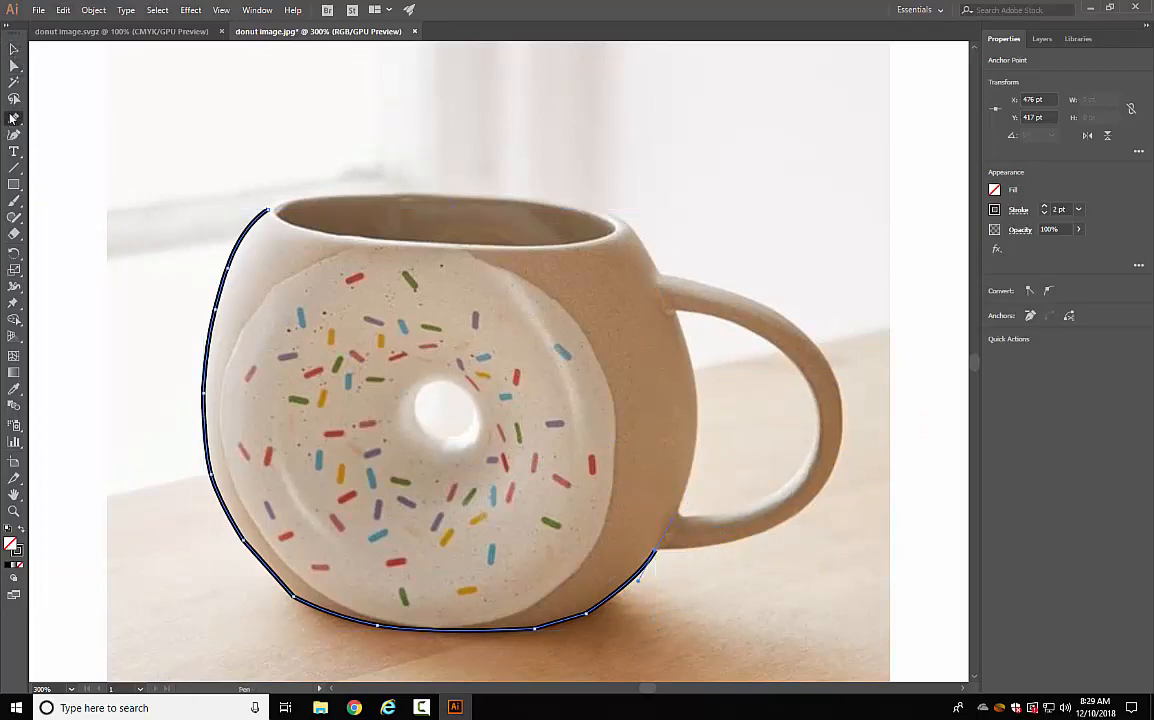
pyautogui.click(655, 551)
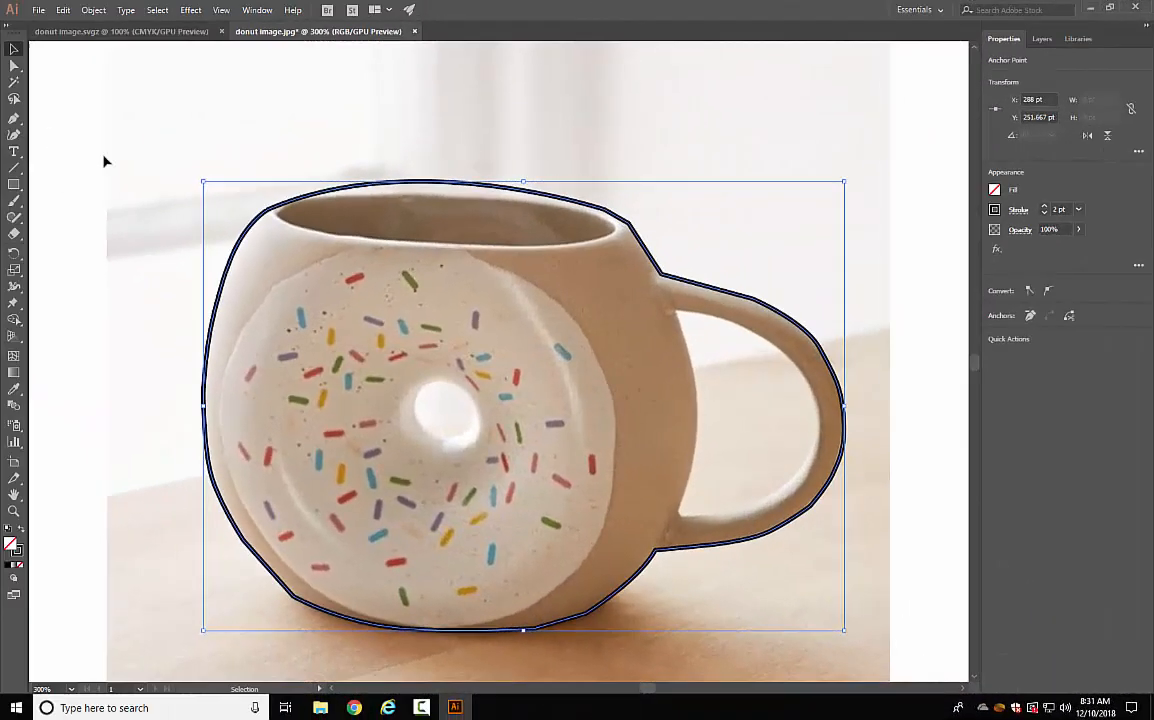
pyautogui.click(103, 160)
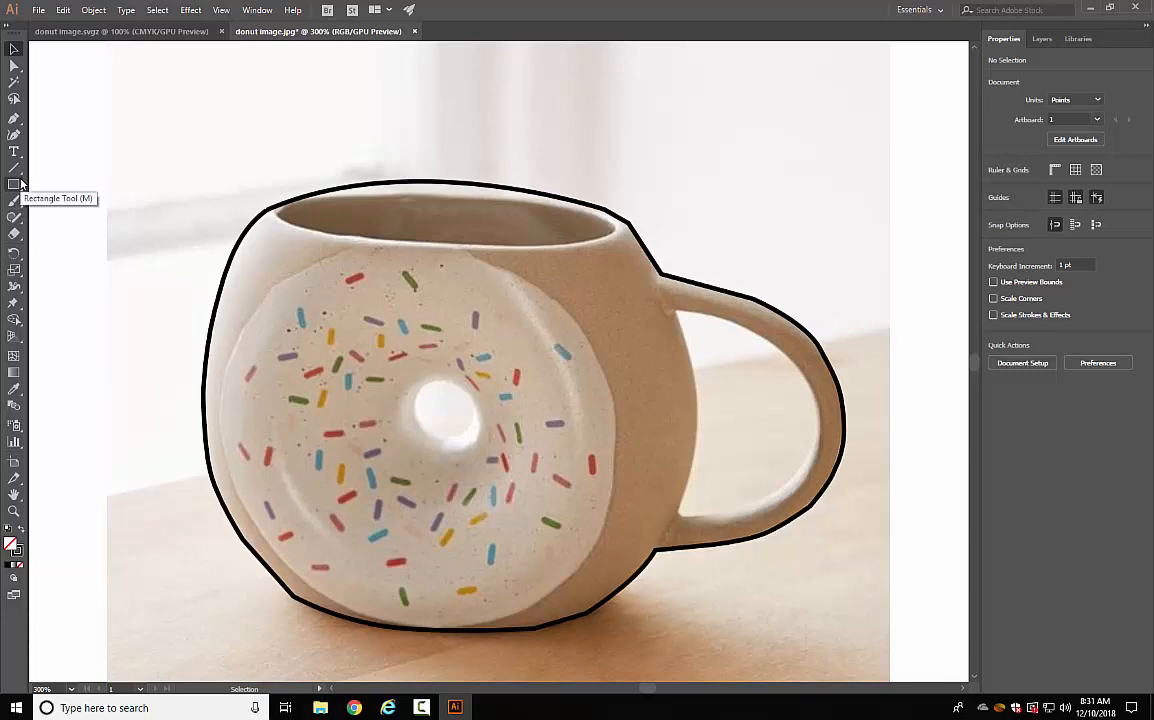
# Draw a circle about 29.33 pt in diameter with the Ellipse tool, center it over the donut hole, and deselect it.
pyautogui.moveTo(20, 183); pyautogui.dragTo(78, 219)
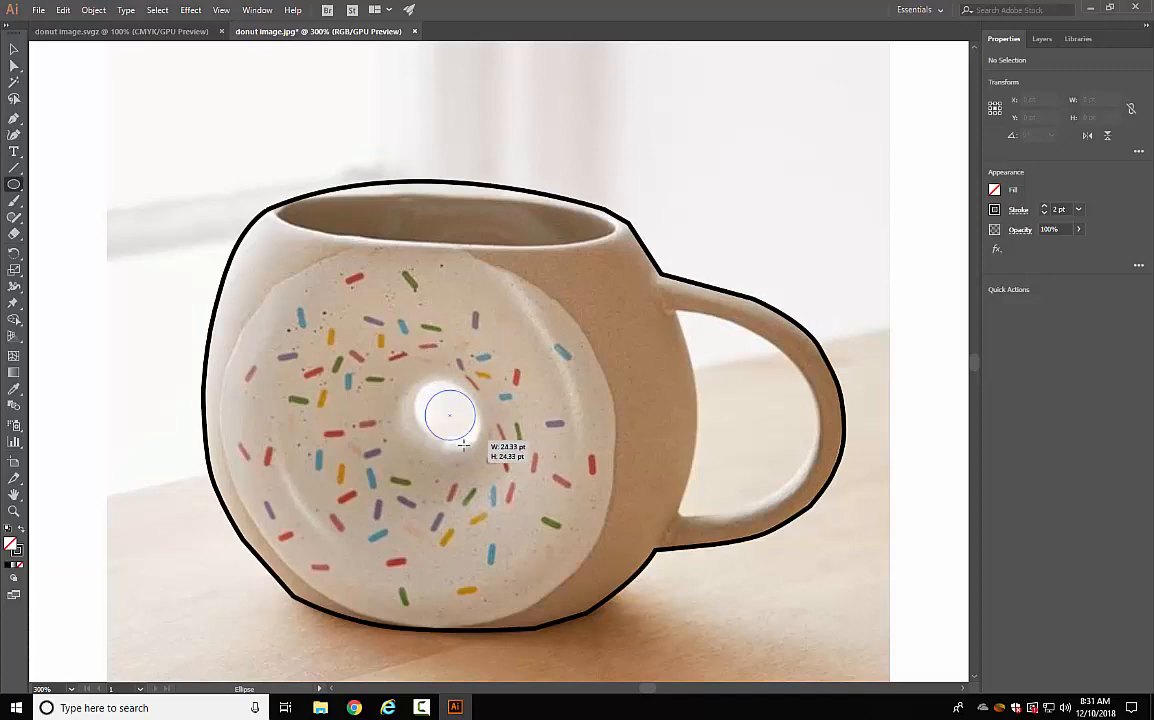
pyautogui.moveTo(430, 394); pyautogui.dragTo(466, 452)
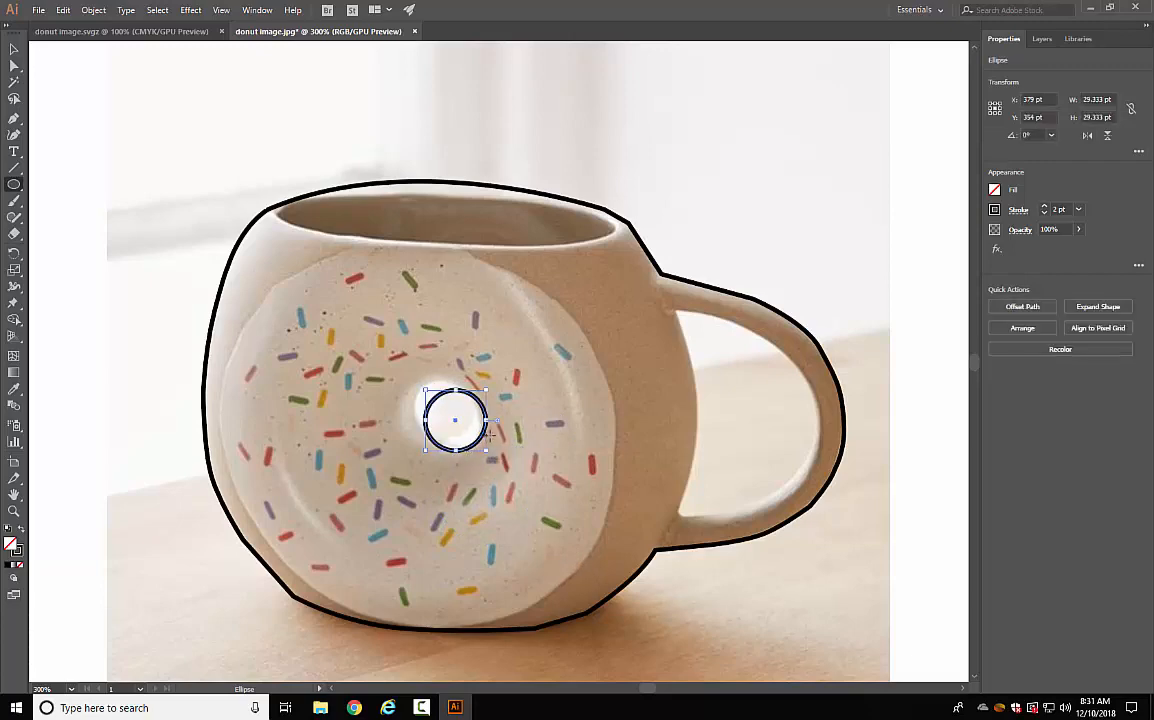
pyautogui.press('v')
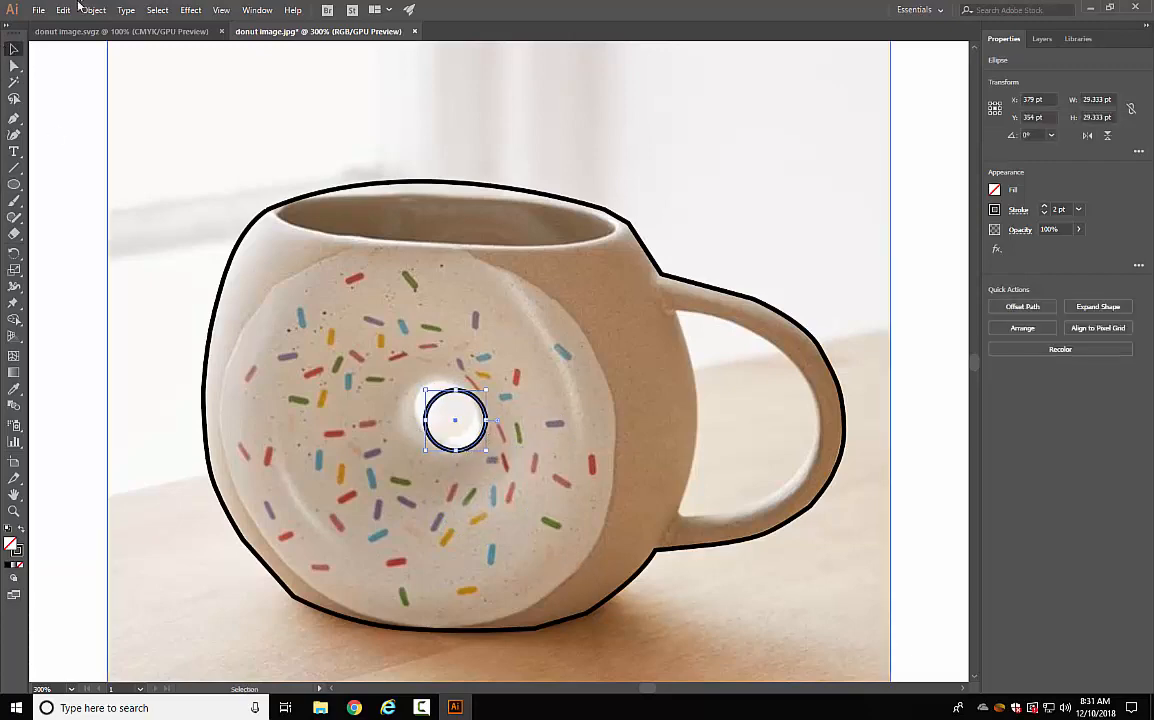
pyautogui.moveTo(471, 443); pyautogui.dragTo(461, 440)
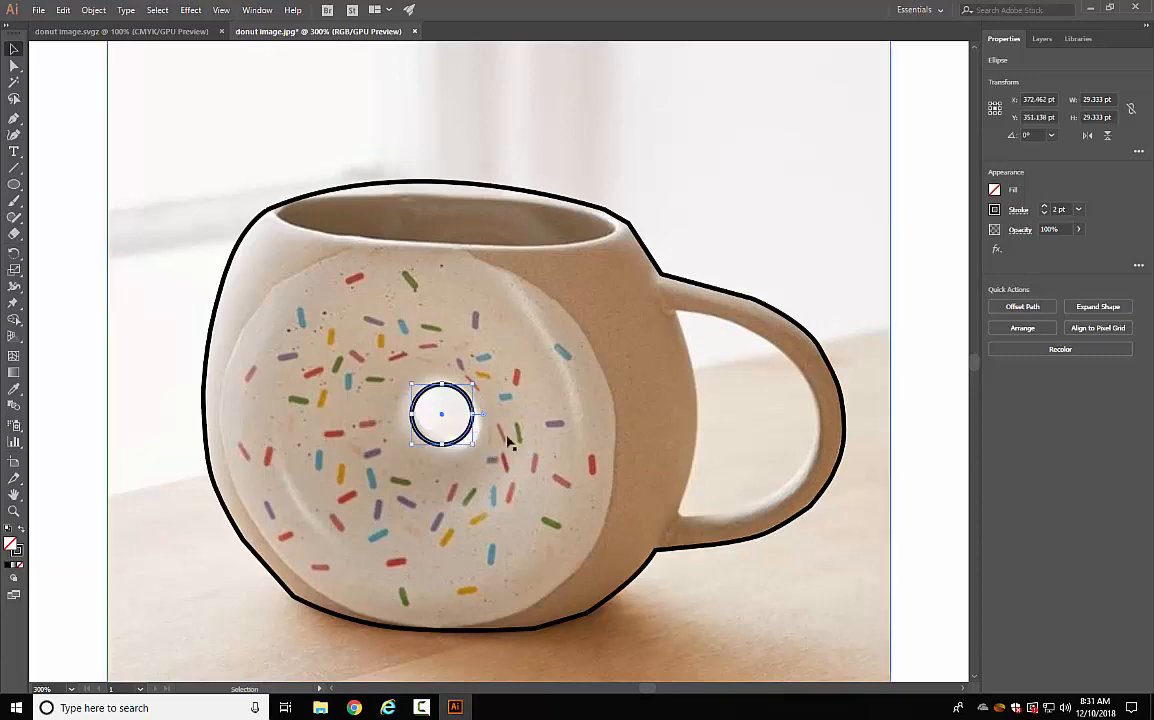
pyautogui.click(90, 135)
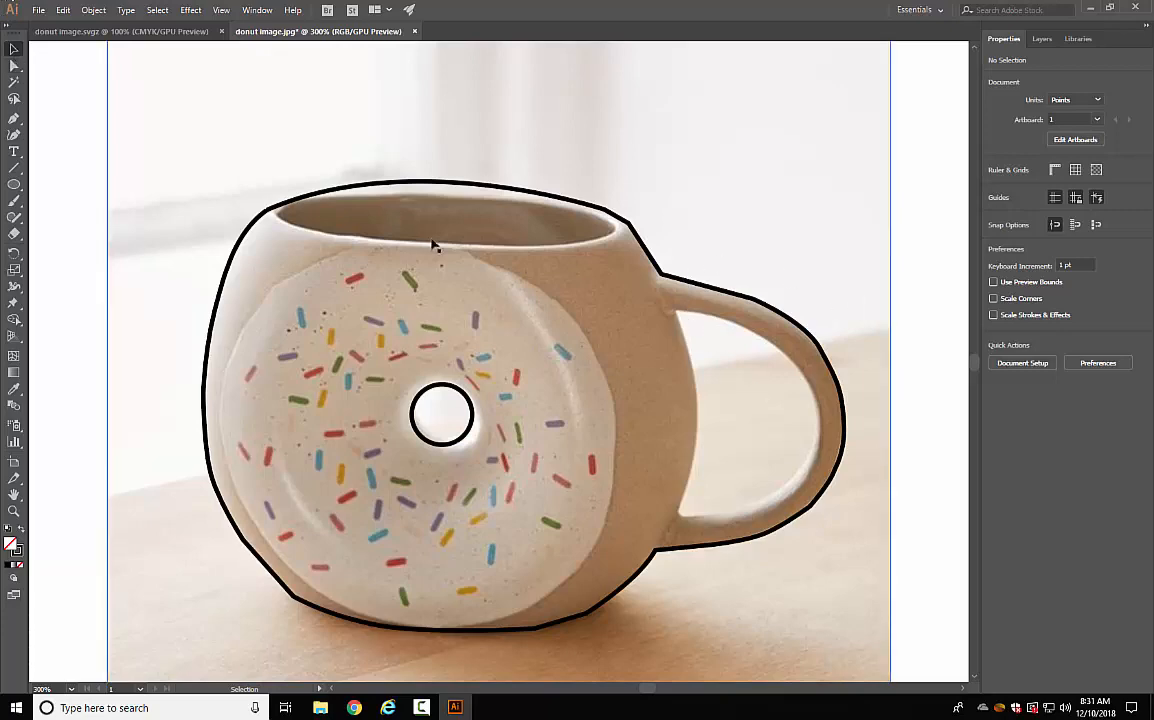
# Trace the inner opening of the mug handle with the Pen tool as a closed 2 pt path.
pyautogui.click(9, 120)
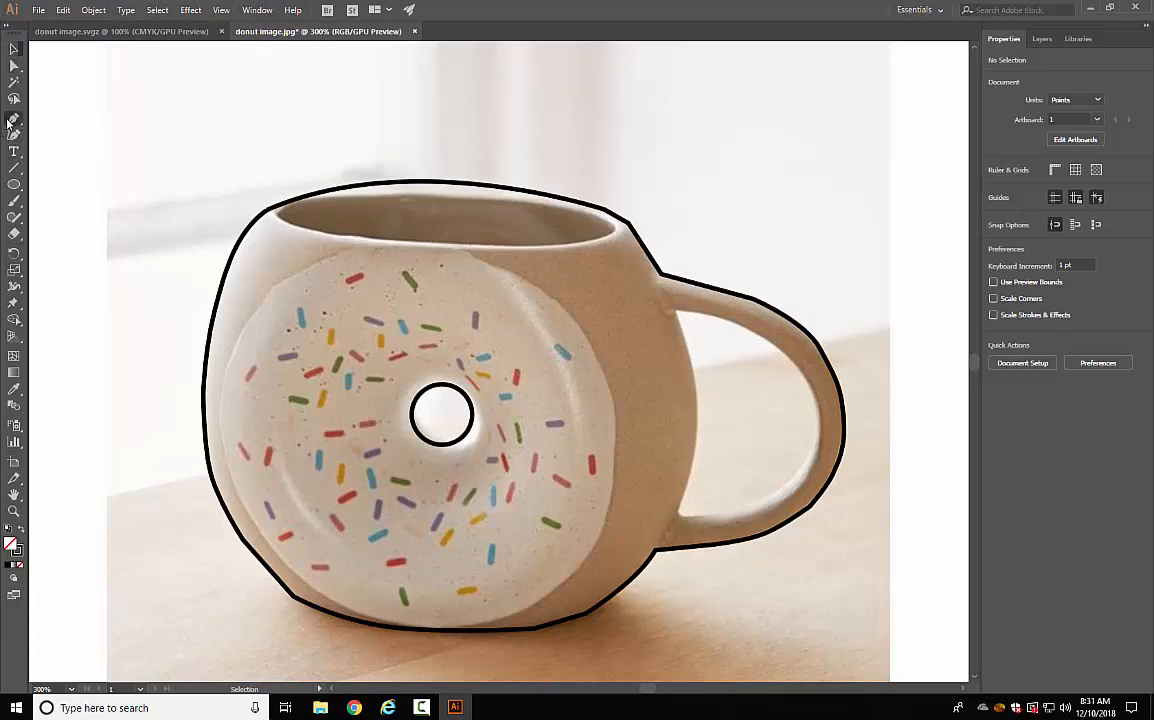
pyautogui.click(676, 310)
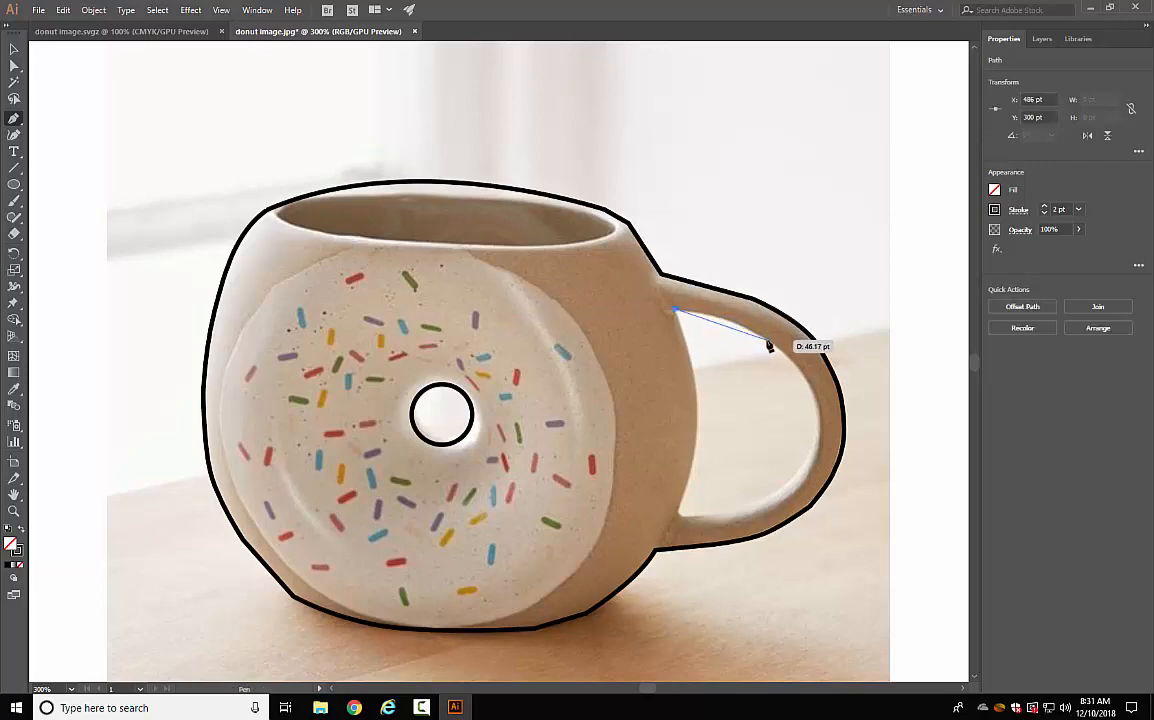
pyautogui.moveTo(768, 340); pyautogui.dragTo(811, 384)
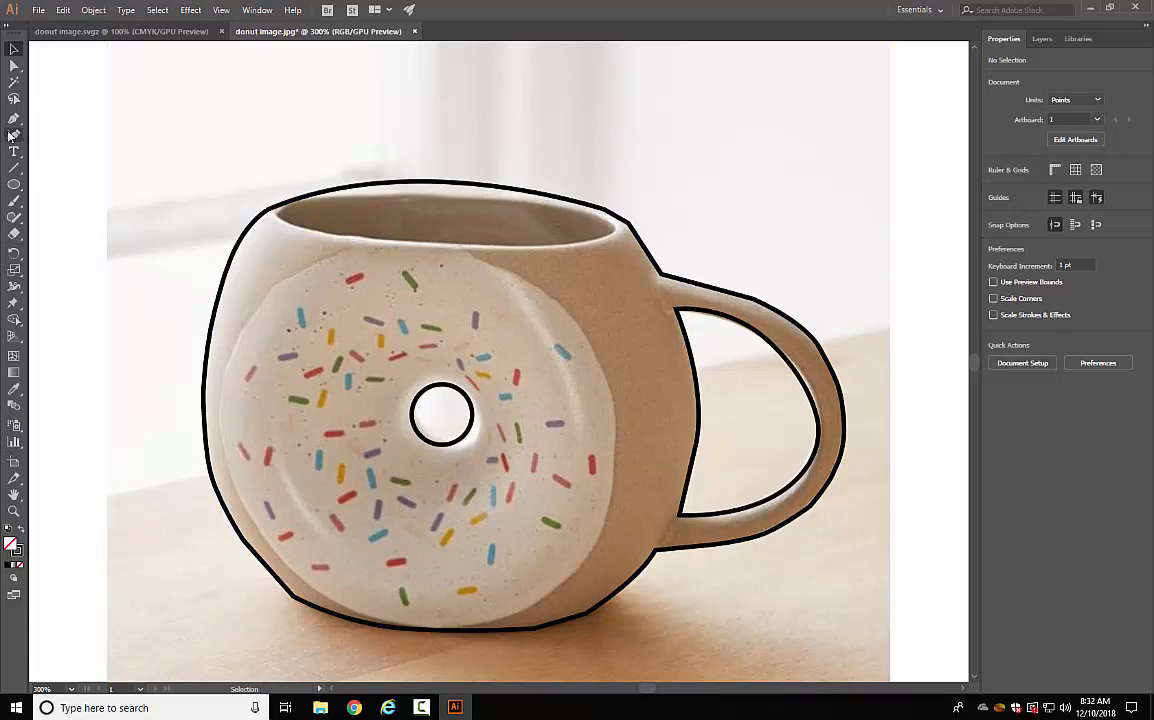
# Start the donut outline with the Pen tool in a 0.75 pt stroke, tracing from just below the rim down the upper left edge.
pyautogui.click(15, 119)
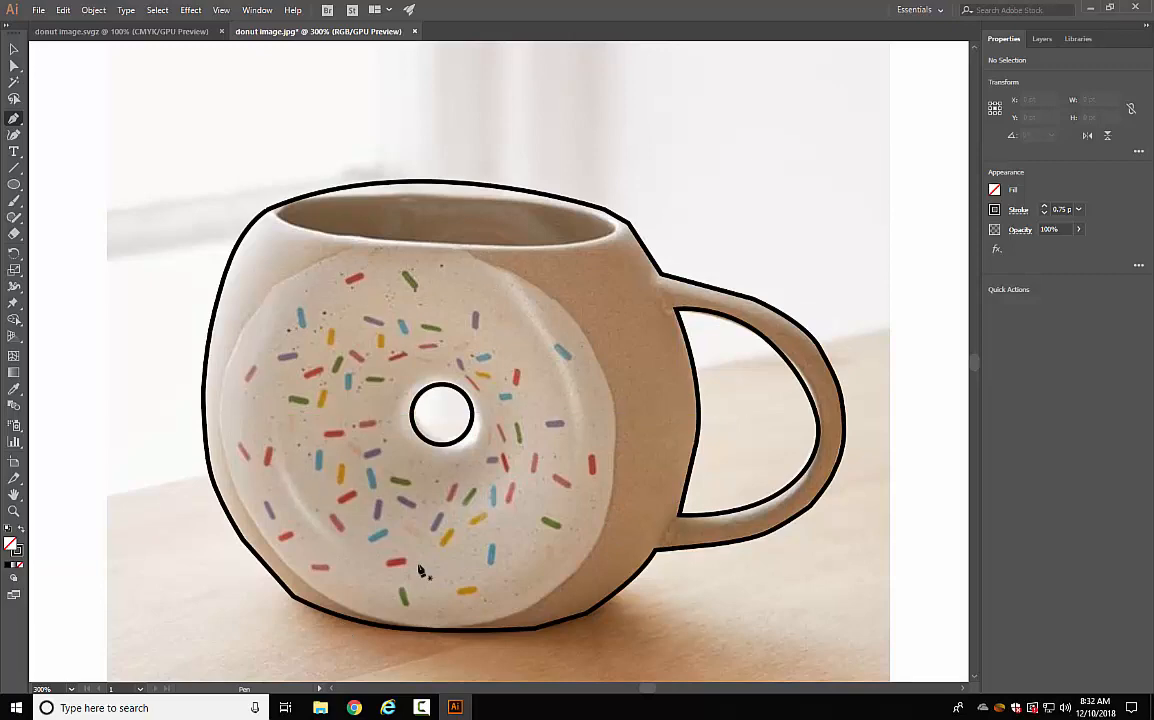
pyautogui.click(359, 249)
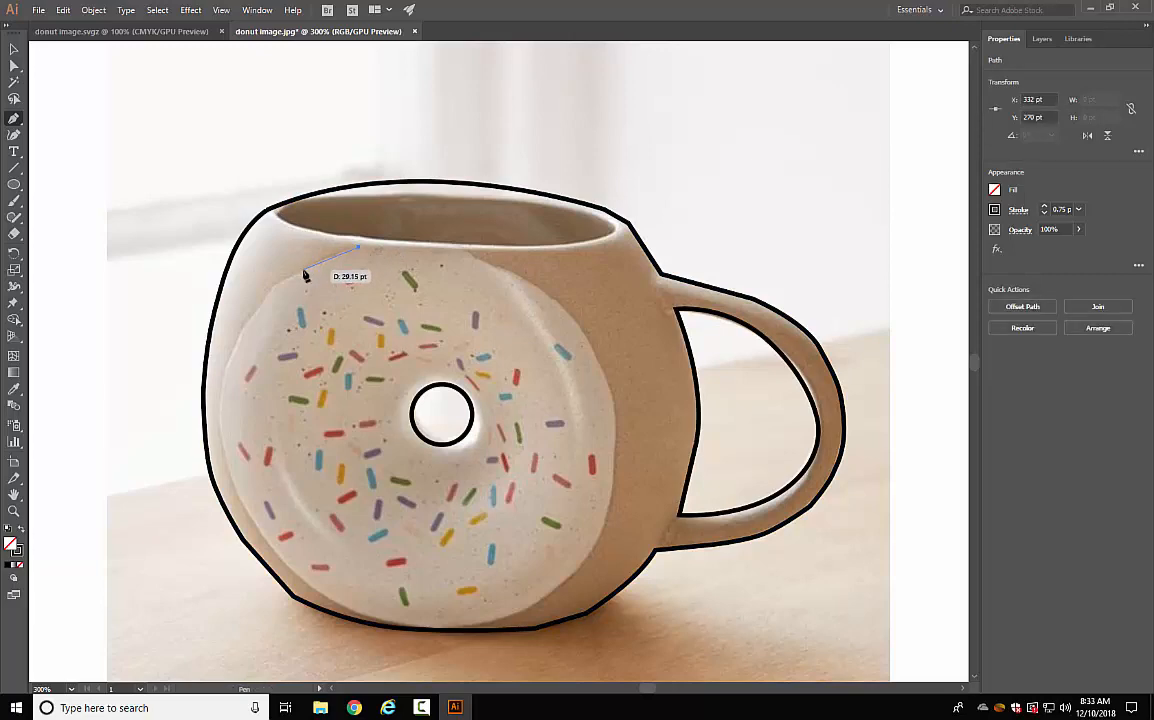
pyautogui.moveTo(300, 268)
pyautogui.mouseDown()
pyautogui.moveTo(300, 285)
pyautogui.moveTo(291, 280)
pyautogui.mouseUp()
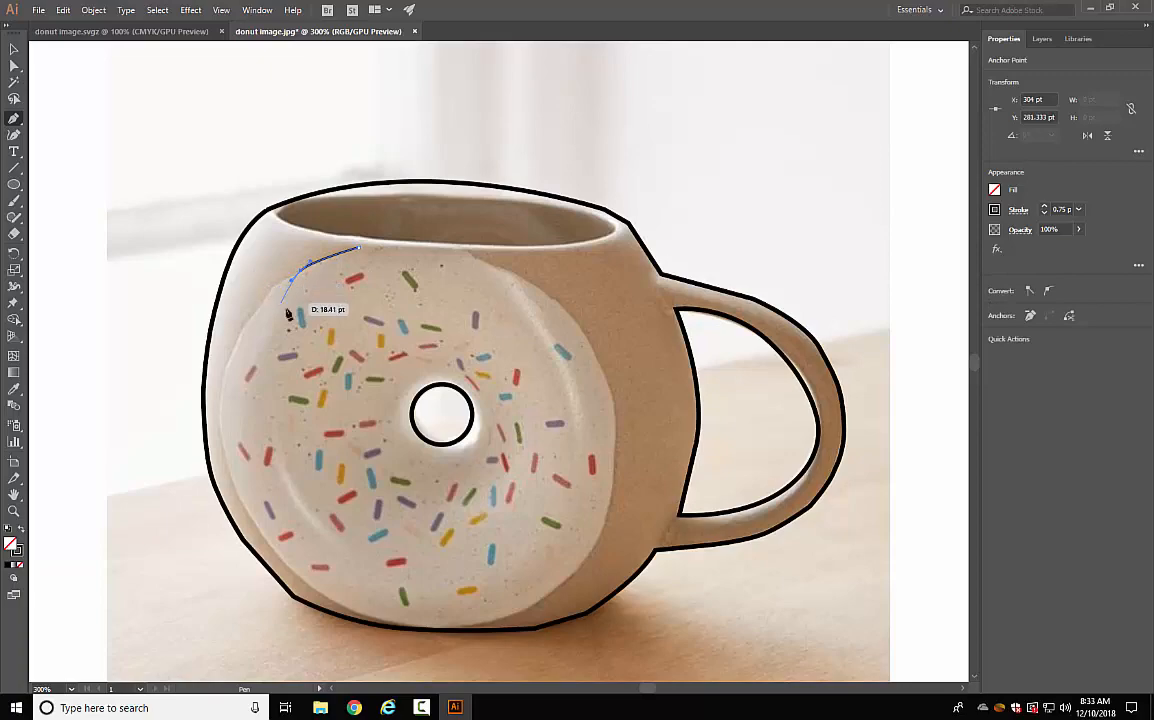
pyautogui.click(275, 283)
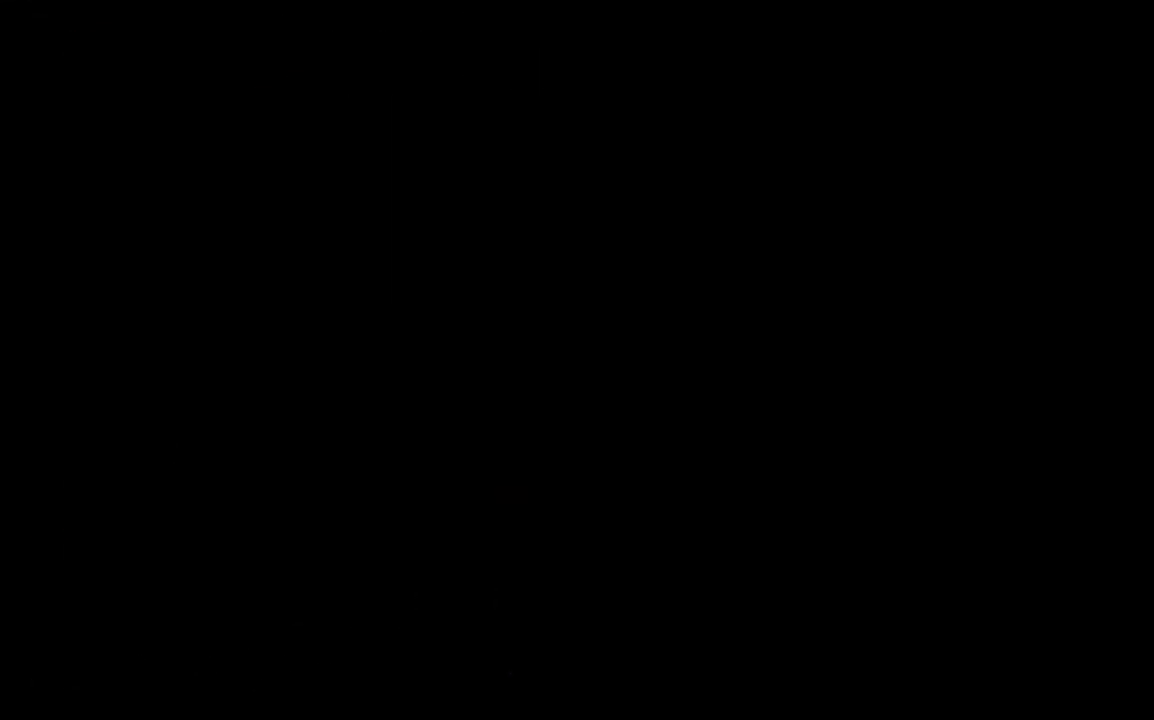
pyautogui.click(240, 328)
pyautogui.click(216, 390)
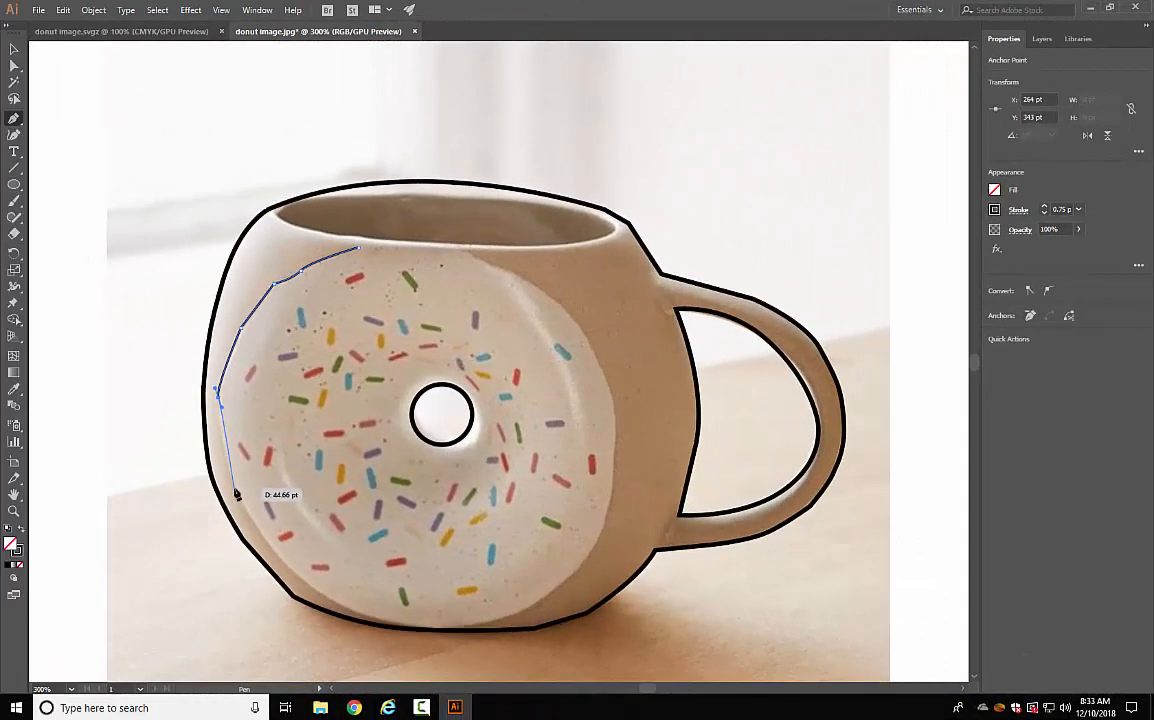
# Continue the donut outline down the lower left, around the bottom and up the right side, close the path, and deselect it.
pyautogui.moveTo(235, 489); pyautogui.dragTo(255, 521)
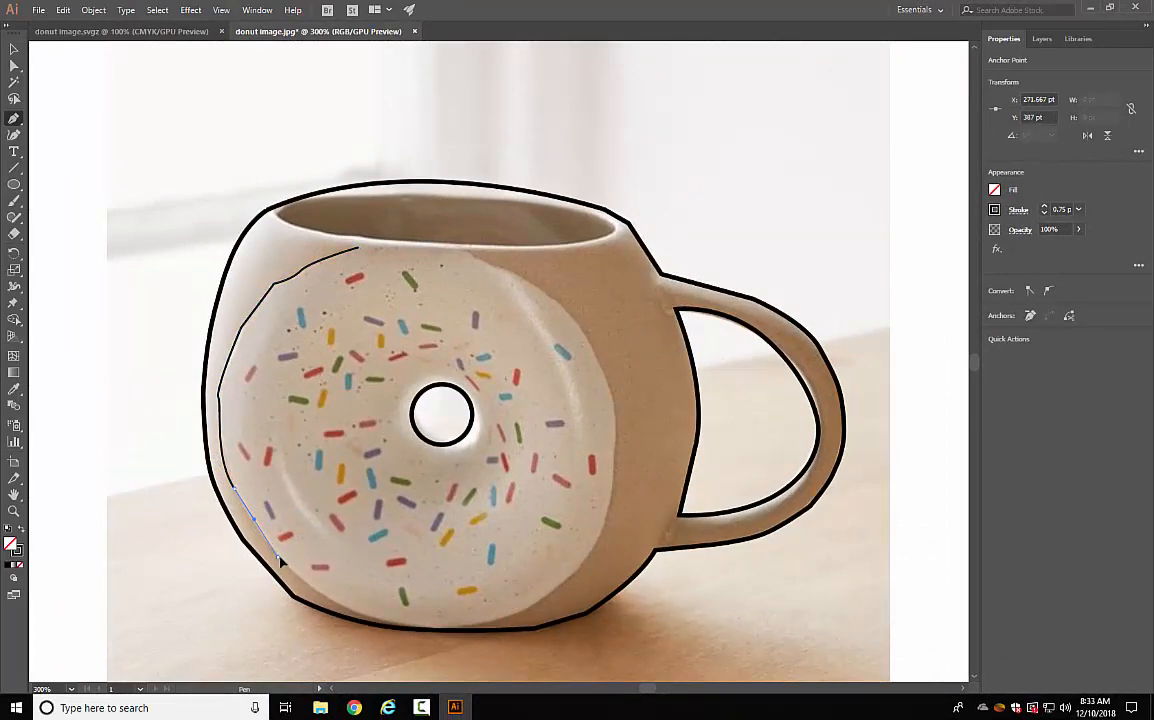
pyautogui.moveTo(279, 556); pyautogui.dragTo(308, 591)
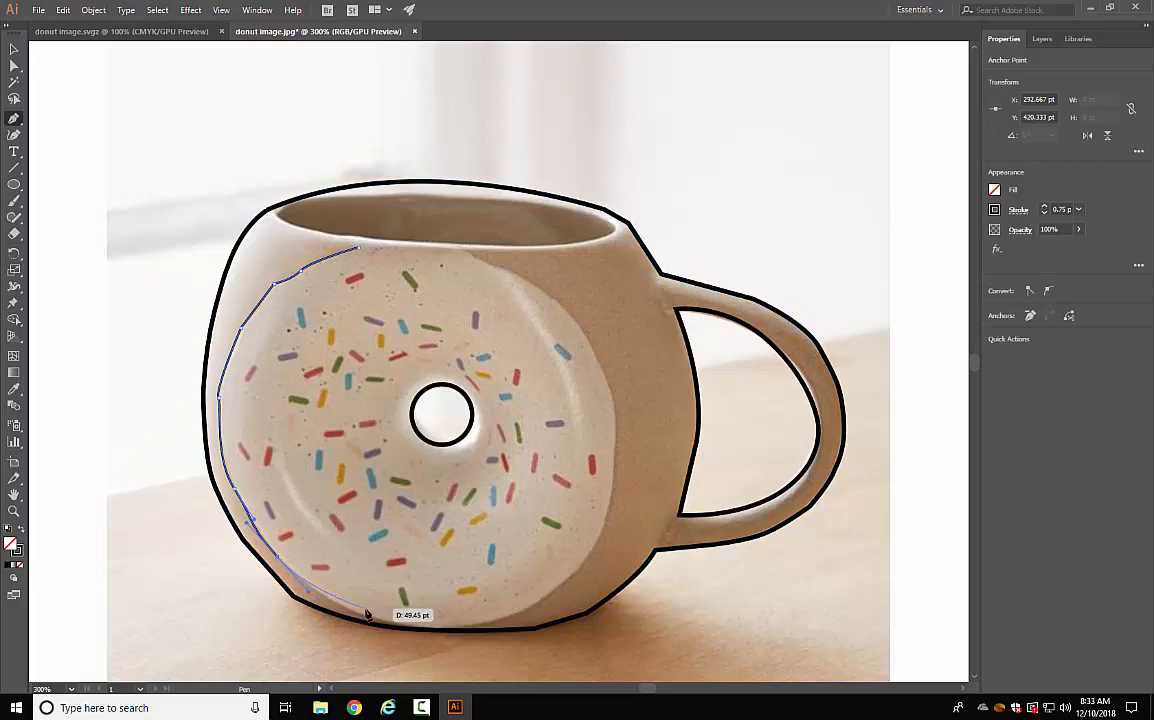
pyautogui.moveTo(380, 627); pyautogui.dragTo(487, 626)
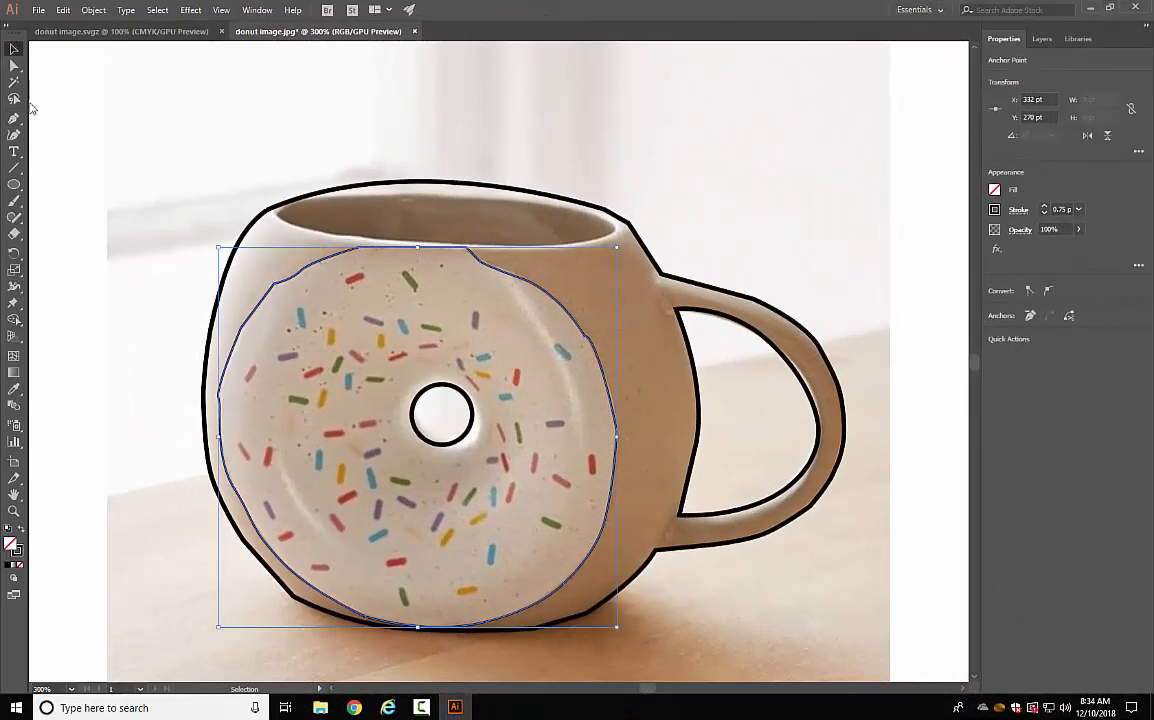
pyautogui.click(65, 103)
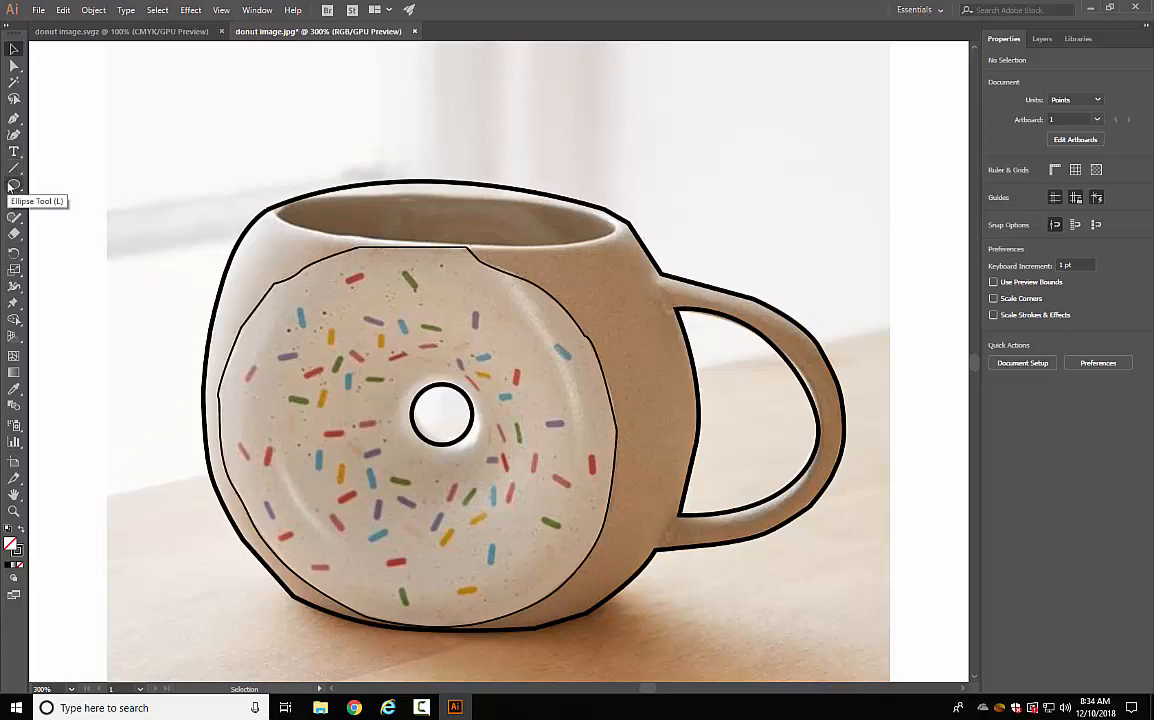
# Draw a rounded rectangle about 4 by 12.33 pt over the blue sprinkle near the donut's upper right edge and remove its stroke.
pyautogui.moveTo(10, 186); pyautogui.dragTo(118, 203)
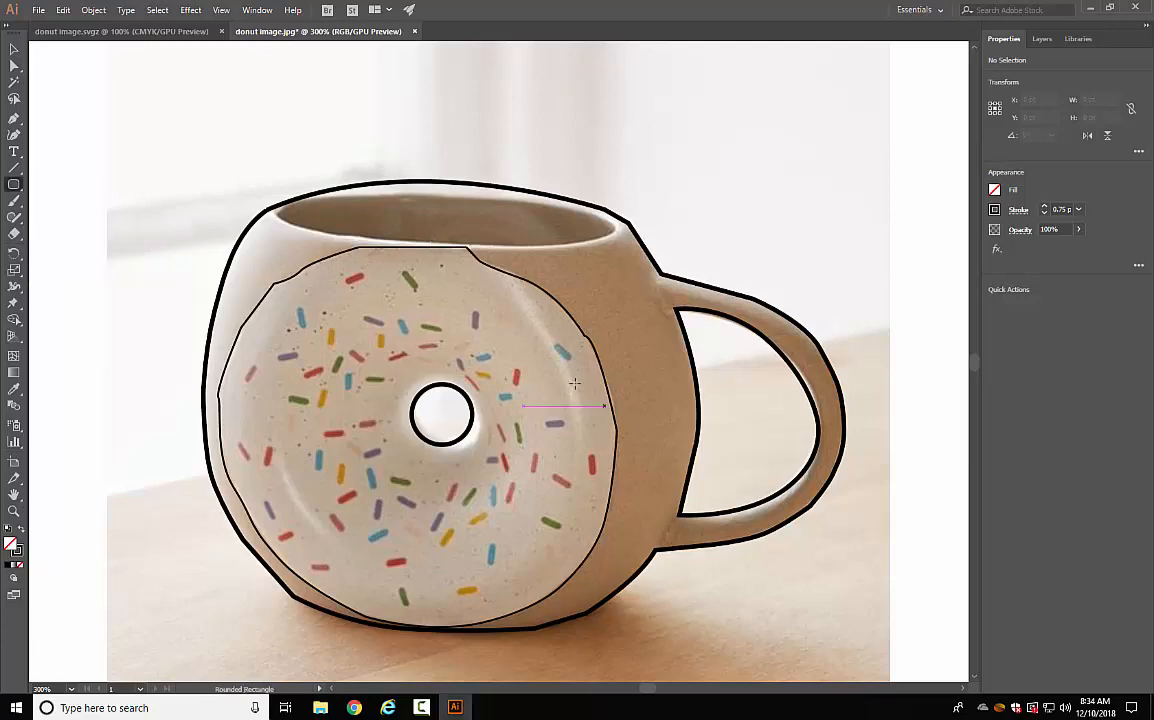
pyautogui.moveTo(557, 345)
pyautogui.mouseDown()
pyautogui.moveTo(577, 372)
pyautogui.moveTo(558, 350)
pyautogui.moveTo(570, 370)
pyautogui.moveTo(553, 390)
pyautogui.moveTo(570, 376)
pyautogui.moveTo(555, 383)
pyautogui.moveTo(561, 370)
pyautogui.mouseUp()
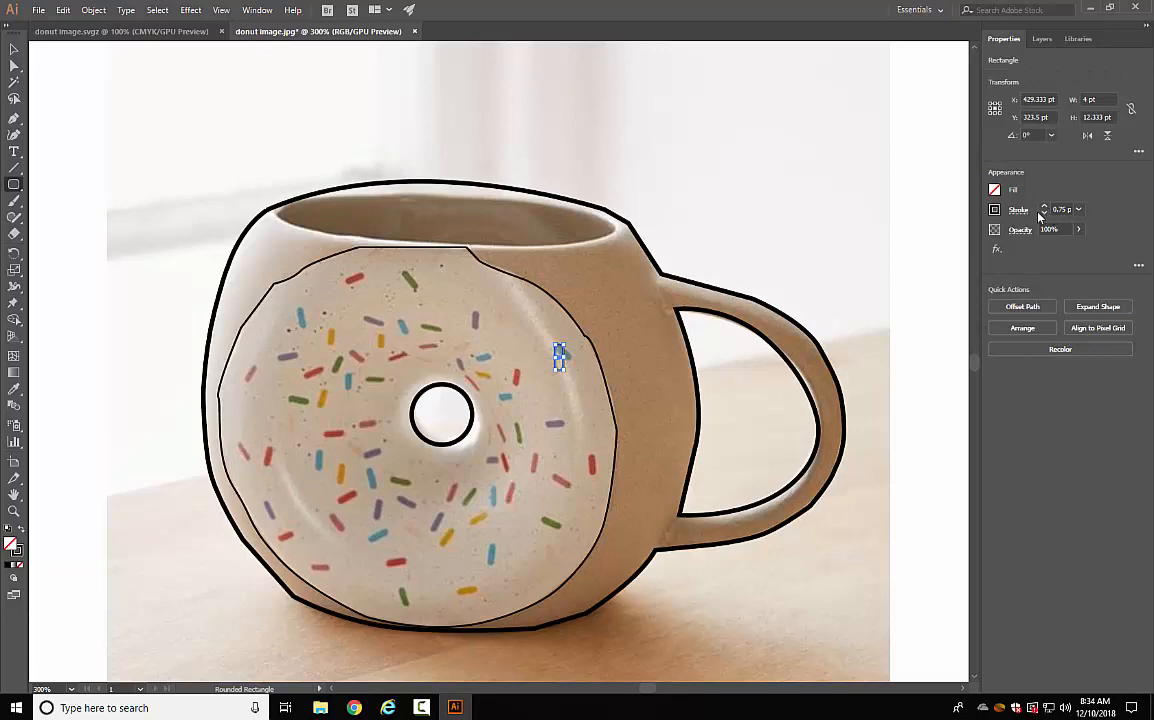
pyautogui.click(995, 211)
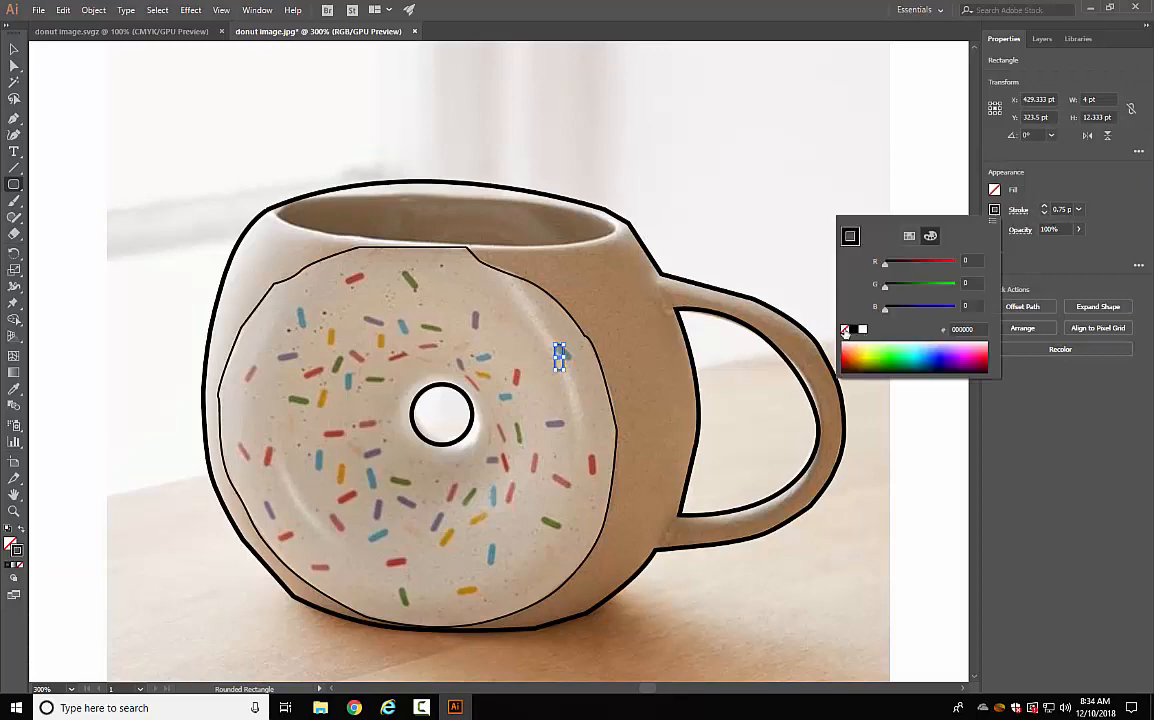
pyautogui.click(845, 331)
# Fill the sprinkle shape with bright blue #009DDF, move it closer to the donut hole's upper right, and deselect it.
pyautogui.click(995, 191)
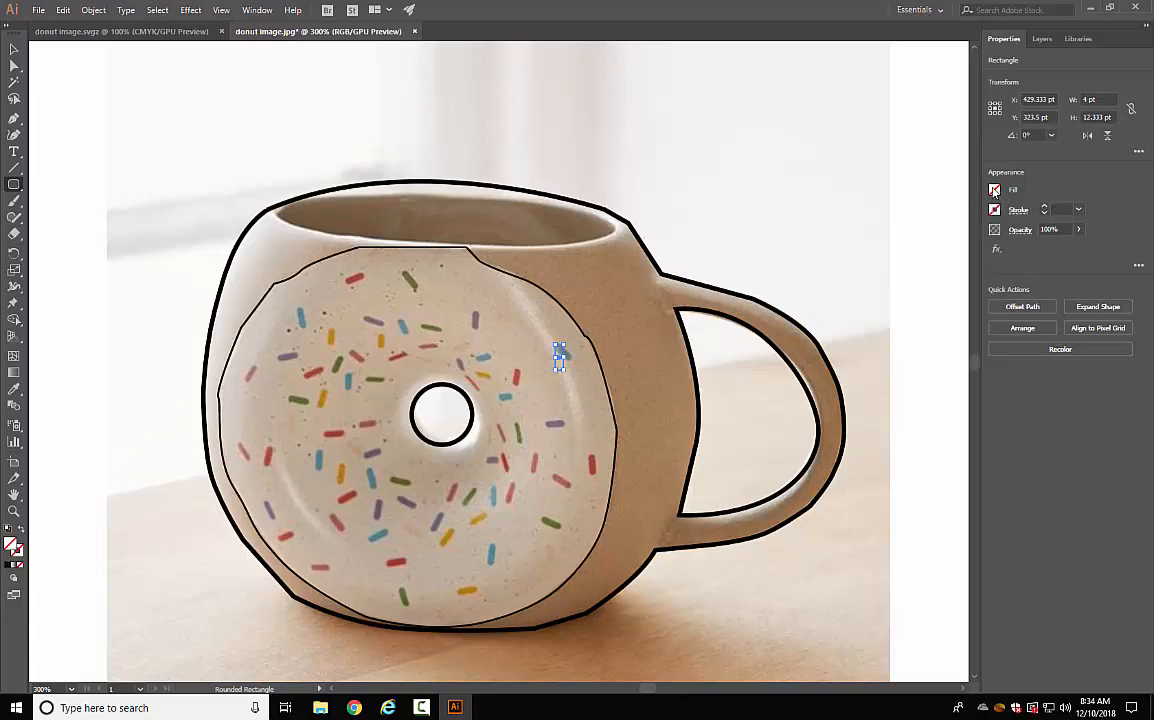
pyautogui.click(995, 191)
pyautogui.click(930, 216)
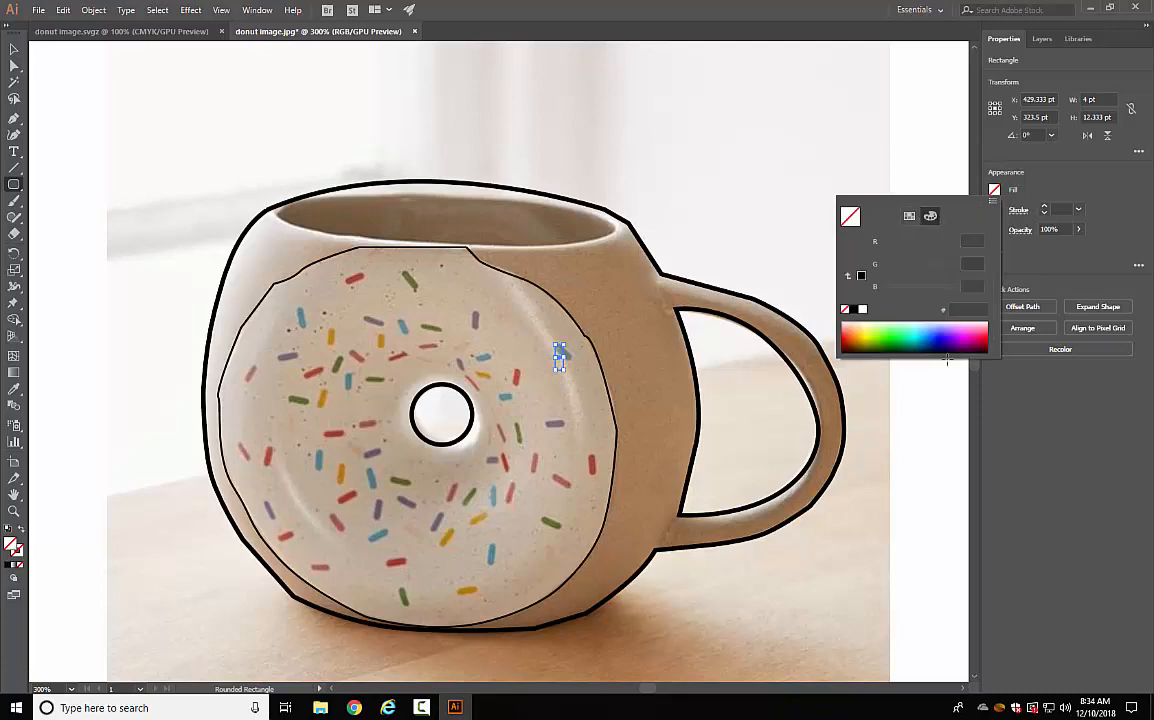
pyautogui.click(927, 341)
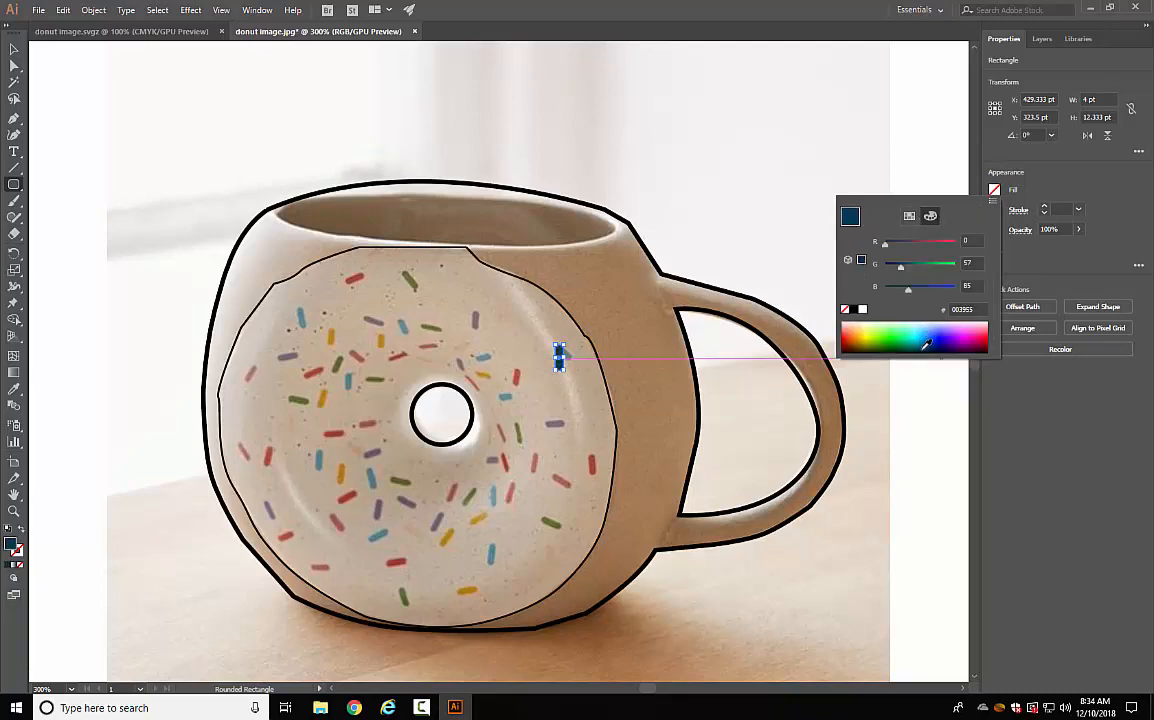
pyautogui.click(930, 333)
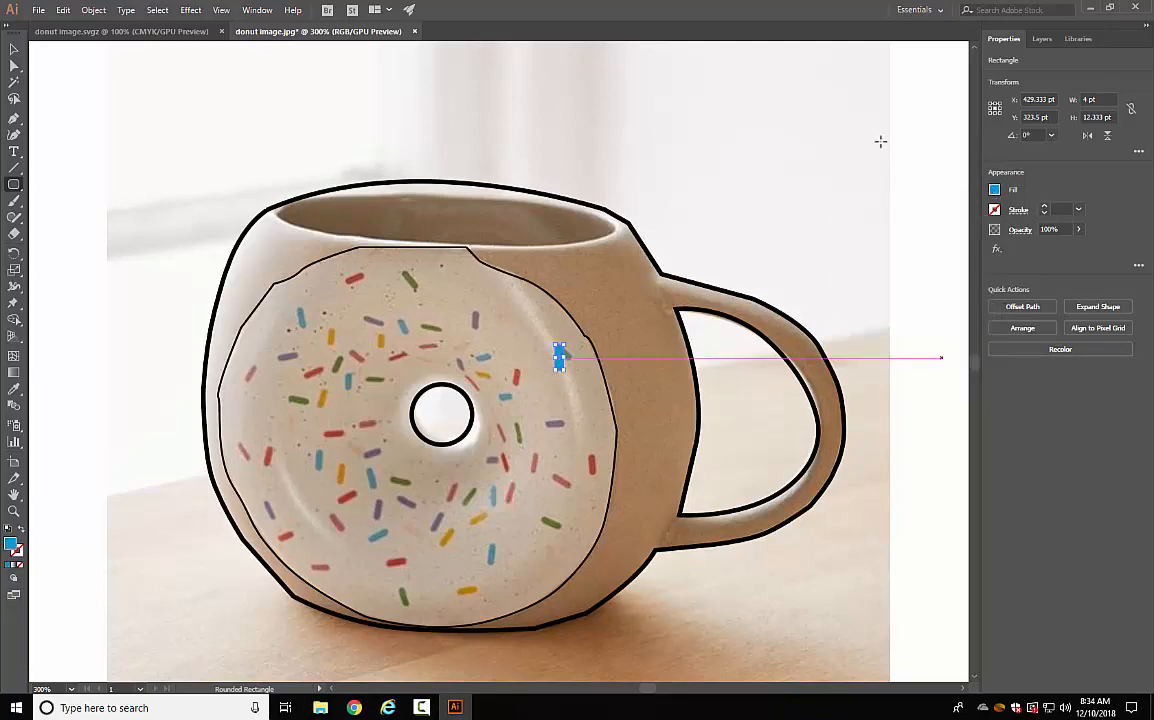
pyautogui.click(12, 49)
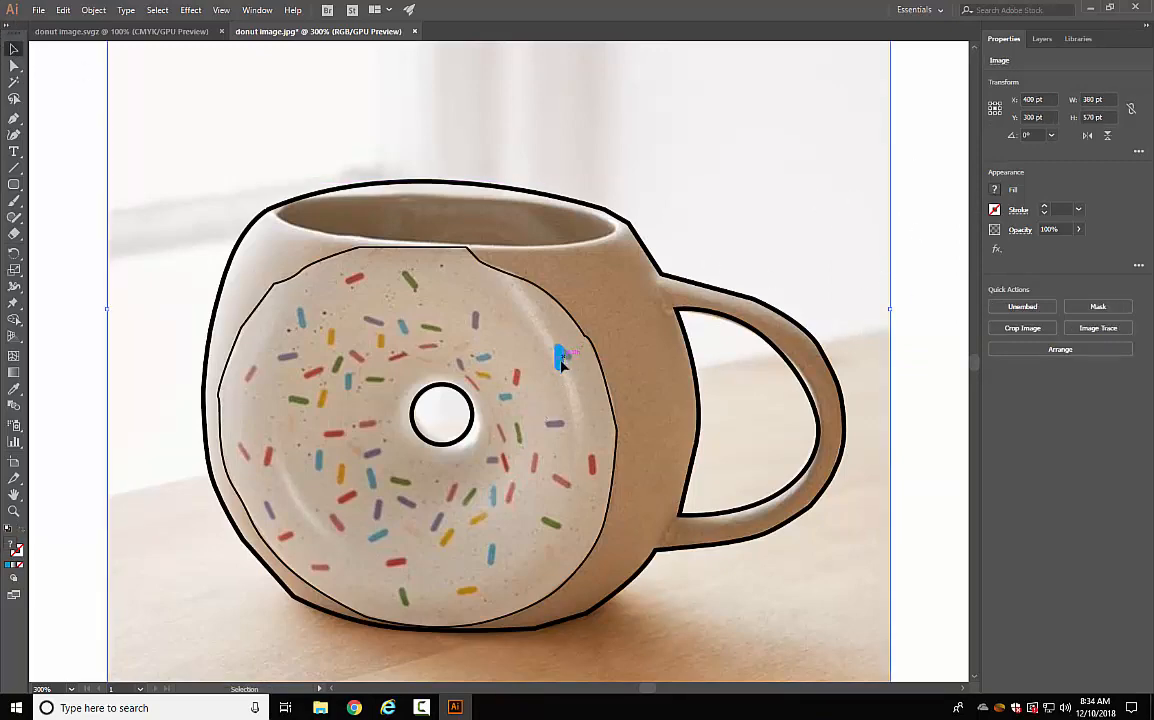
pyautogui.moveTo(556, 362); pyautogui.dragTo(521, 384)
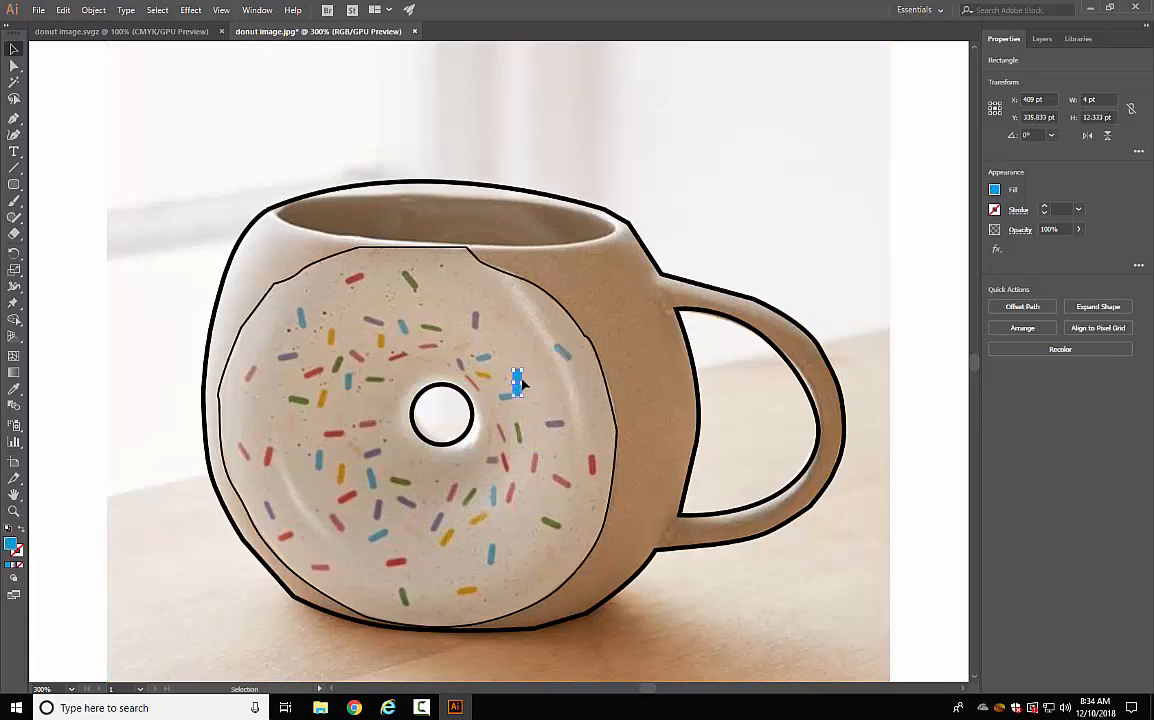
pyautogui.click(955, 205)
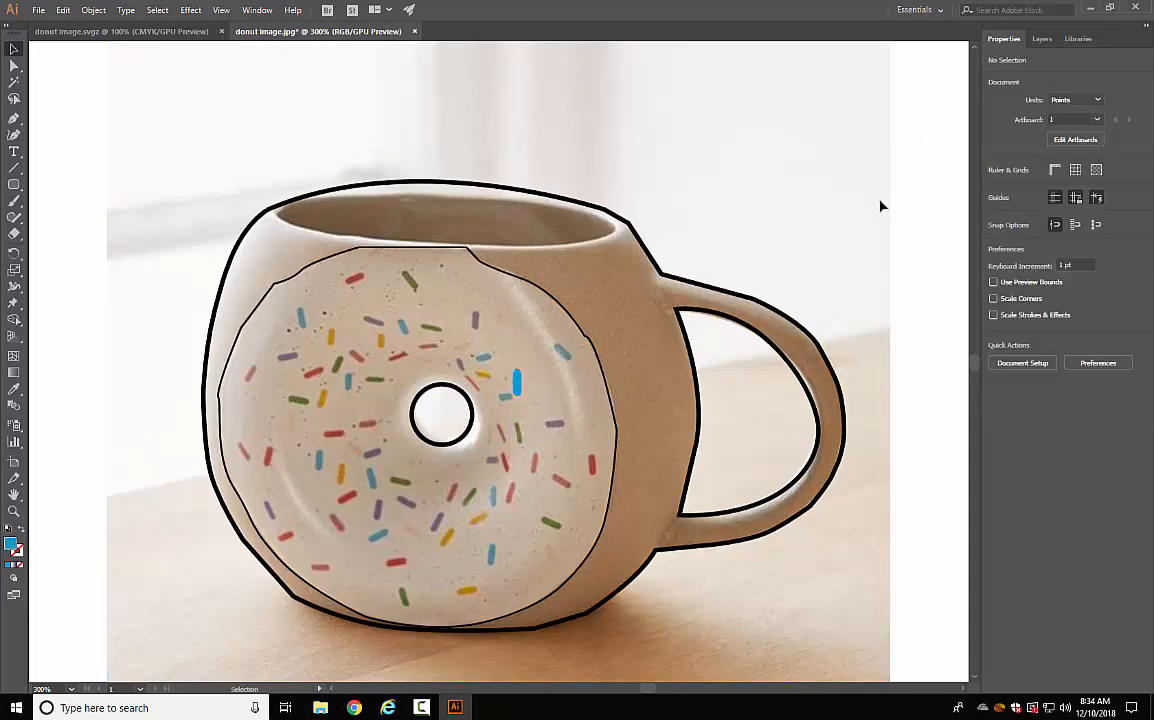
# Delete the mug reference photo, leaving only the traced artwork.
pyautogui.click(744, 85)
pyautogui.press('Delete')
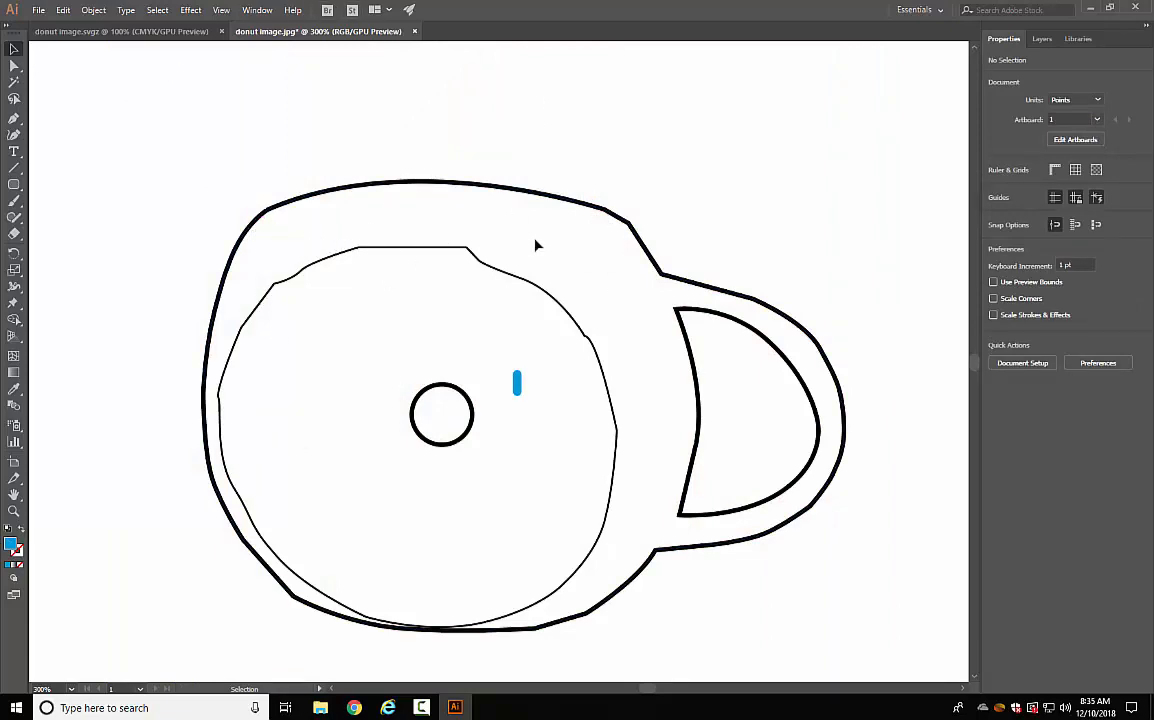
# Draw the front rim of the mug with the Pen tool as a shallow downward curve from the upper left corner to the upper right.
pyautogui.click(15, 118)
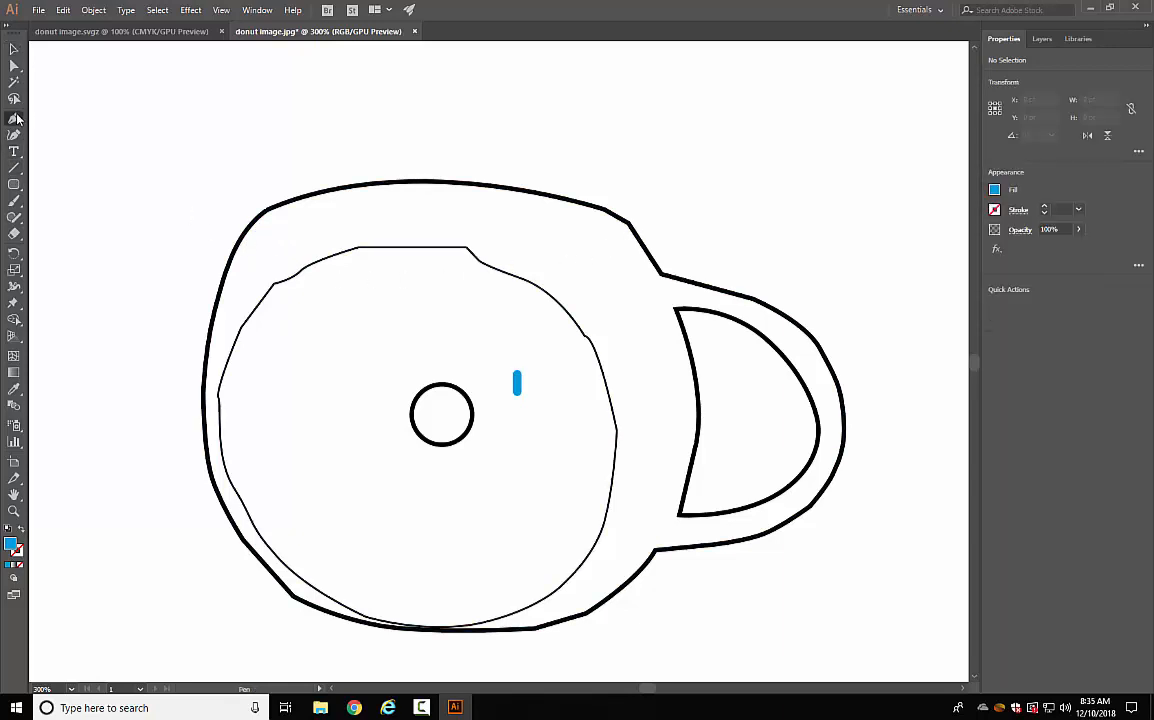
pyautogui.click(267, 211)
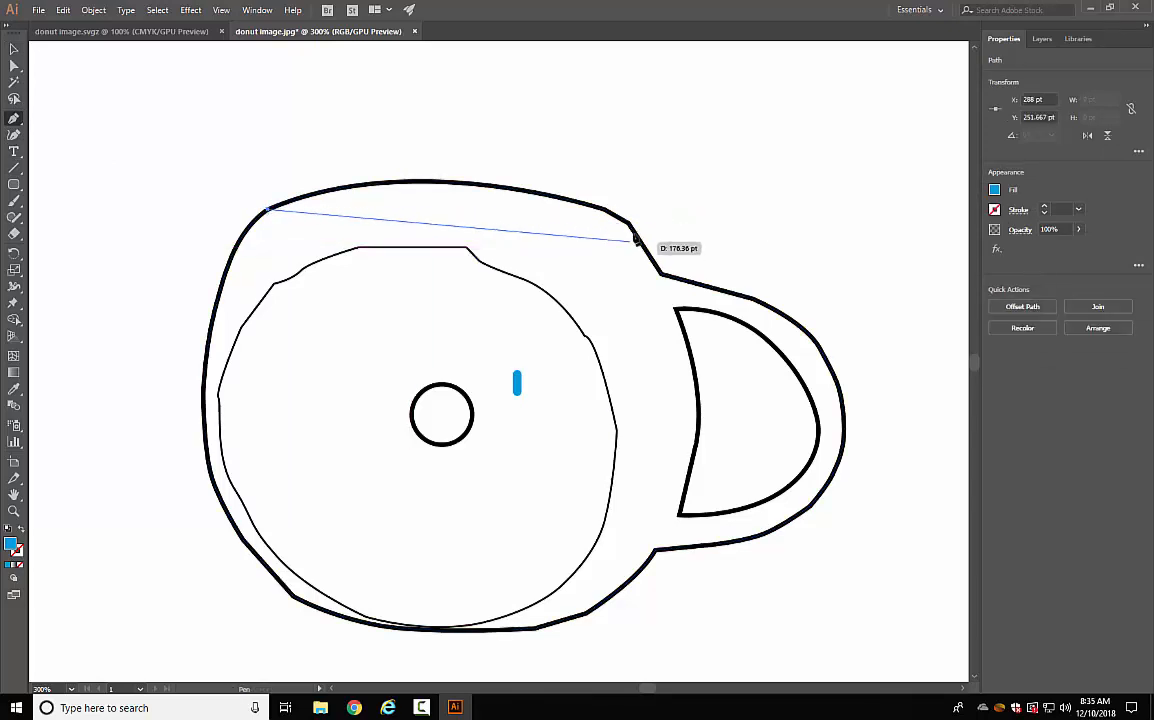
pyautogui.moveTo(625, 229); pyautogui.dragTo(893, 212)
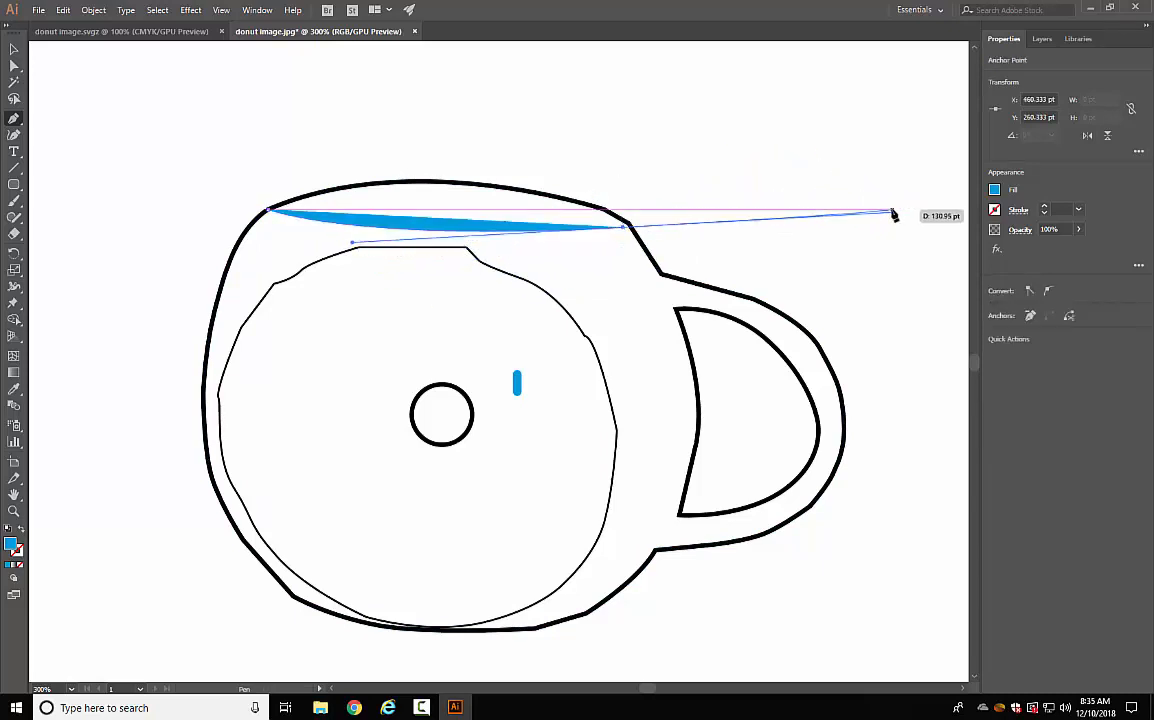
# Remove the fill from the rim curve and give it a 1 pt black stroke.
pyautogui.click(993, 191)
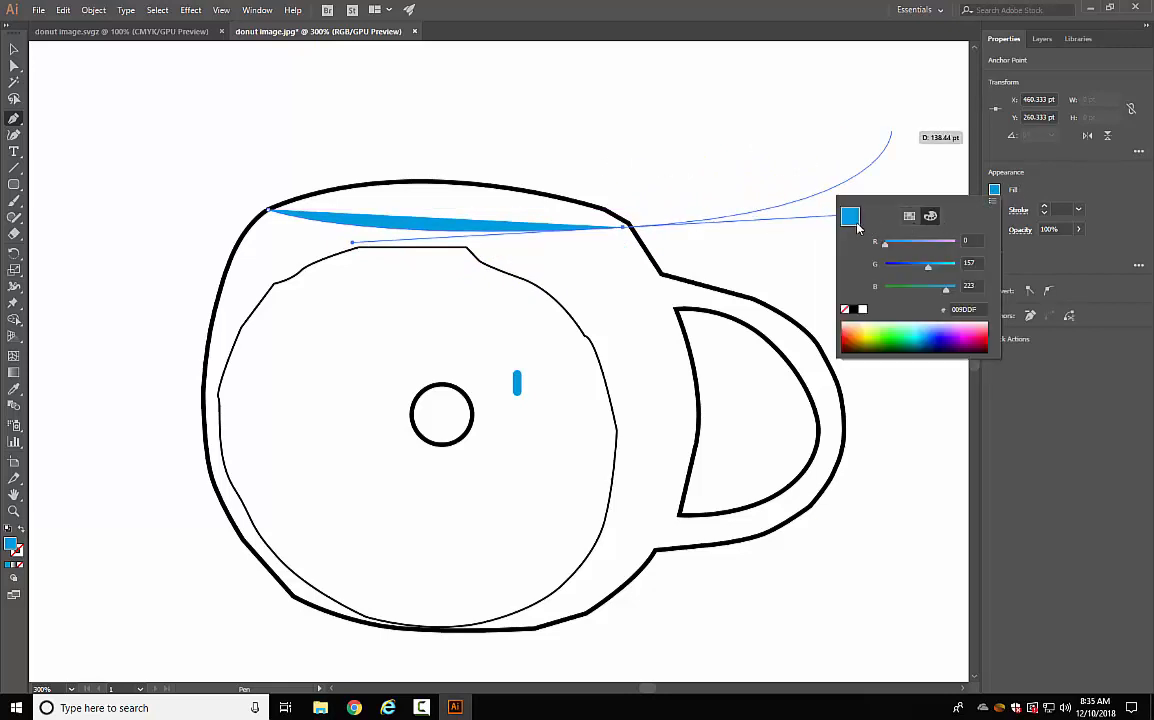
pyautogui.click(845, 309)
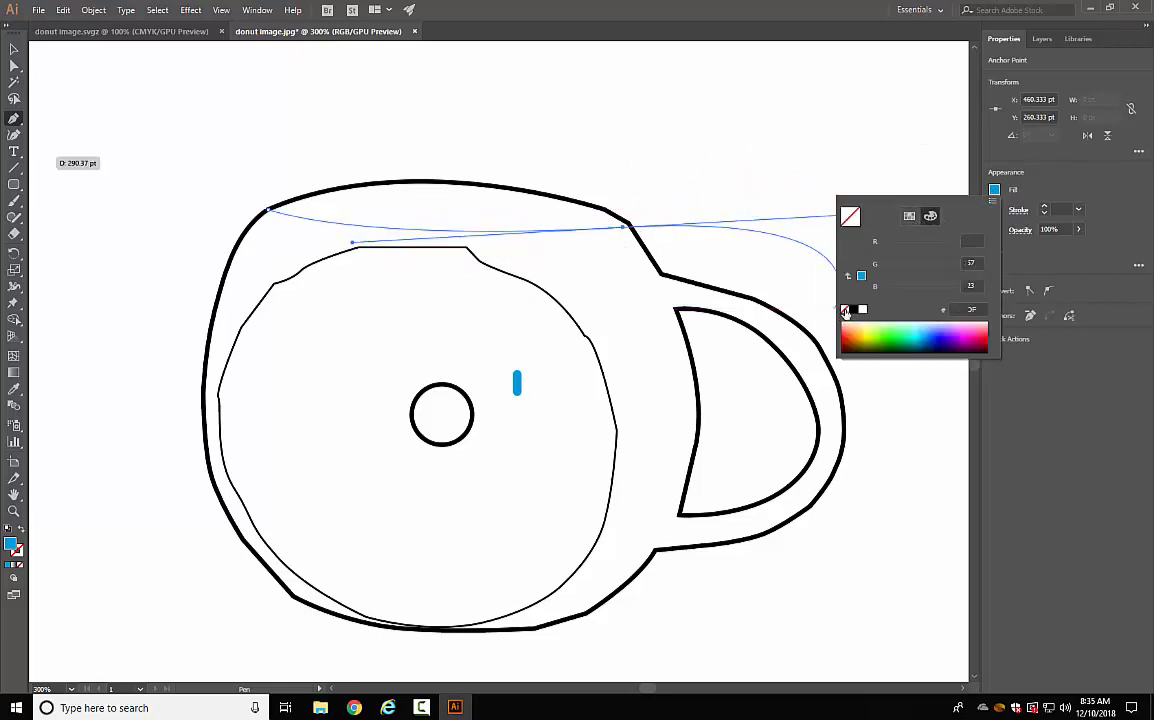
pyautogui.click(1042, 215)
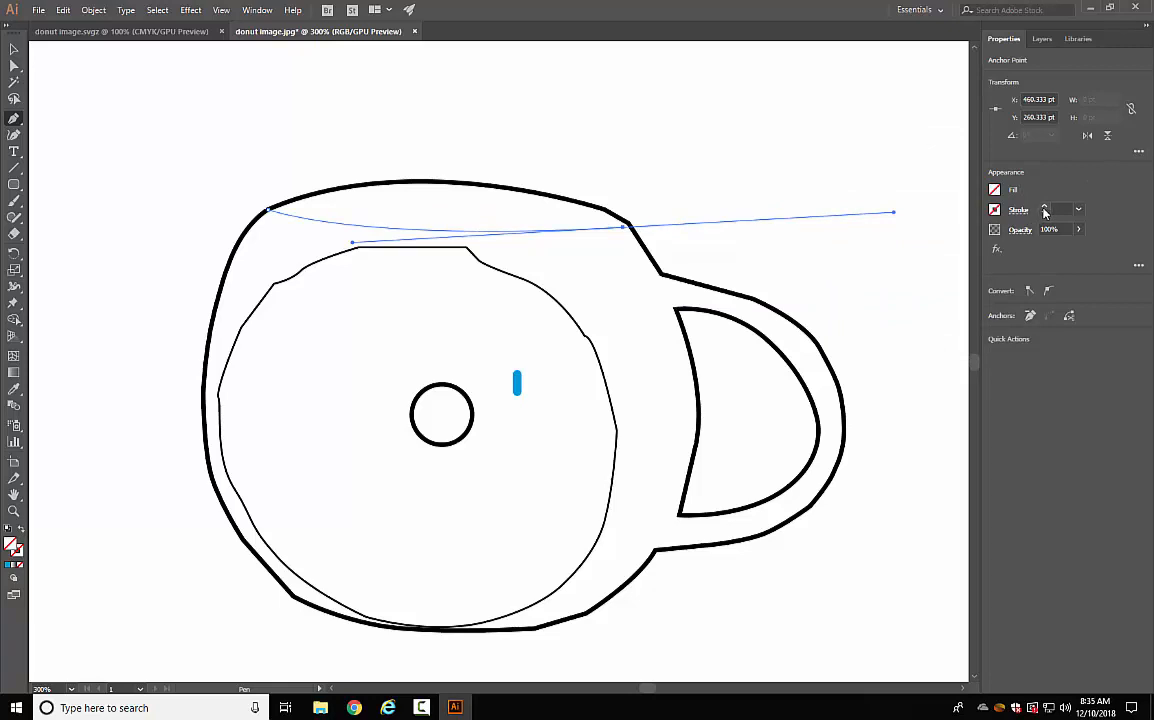
pyautogui.click(994, 211)
pyautogui.click(854, 330)
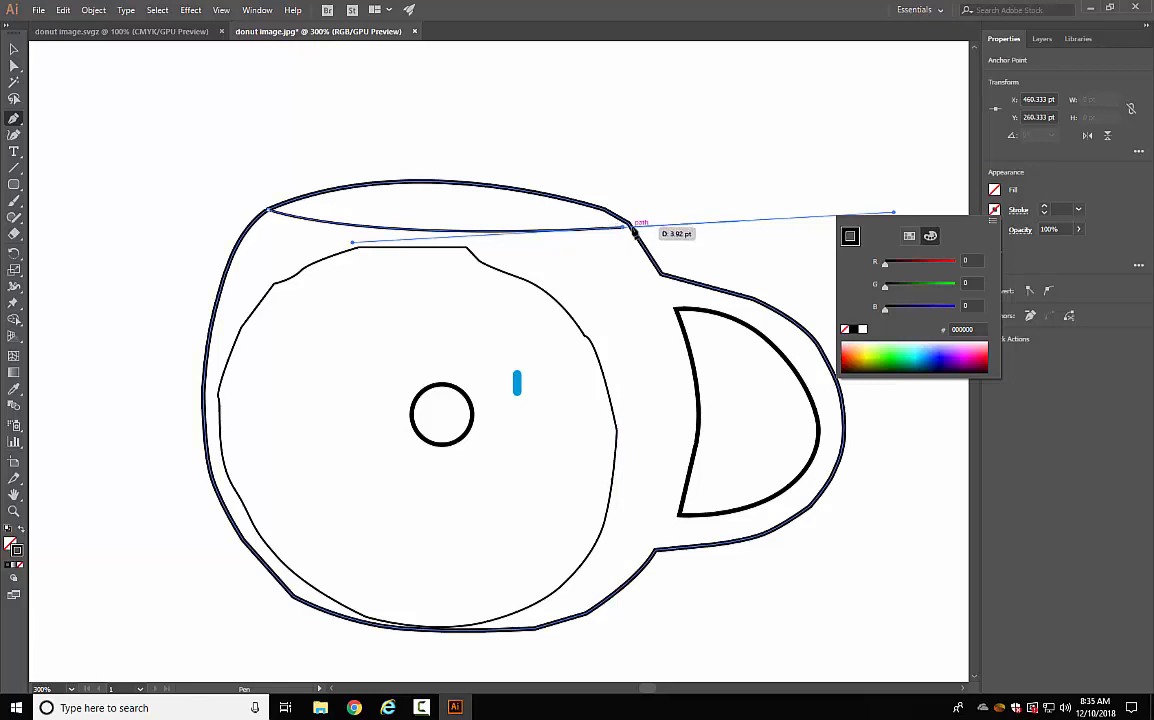
pyautogui.click(632, 229)
# Stretch the rim curve's right end to meet the mug outline, and deselect it.
pyautogui.click(14, 48)
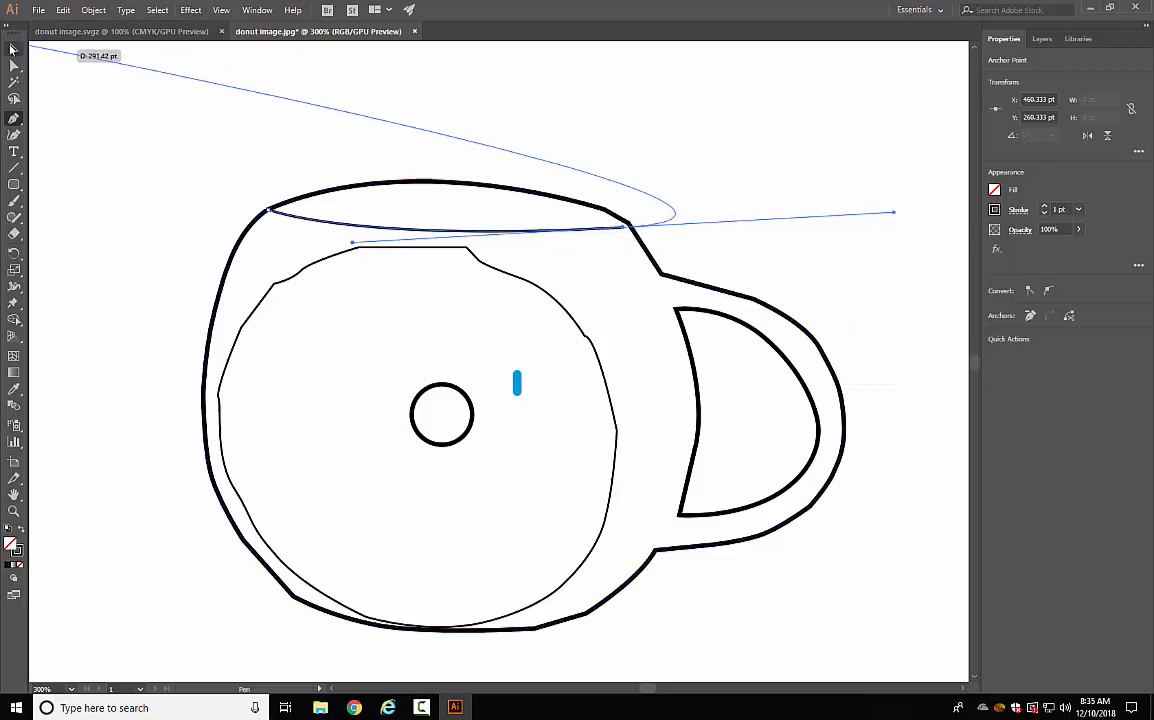
pyautogui.click(192, 65)
pyautogui.click(596, 229)
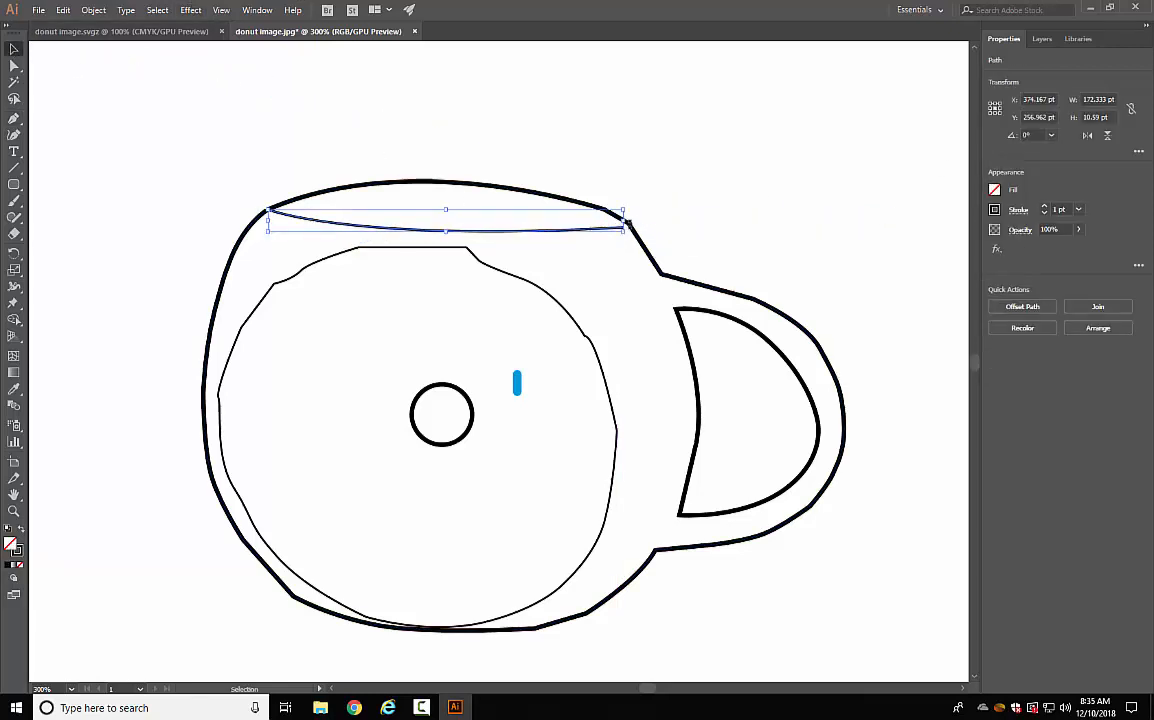
pyautogui.moveTo(623, 220); pyautogui.dragTo(631, 221)
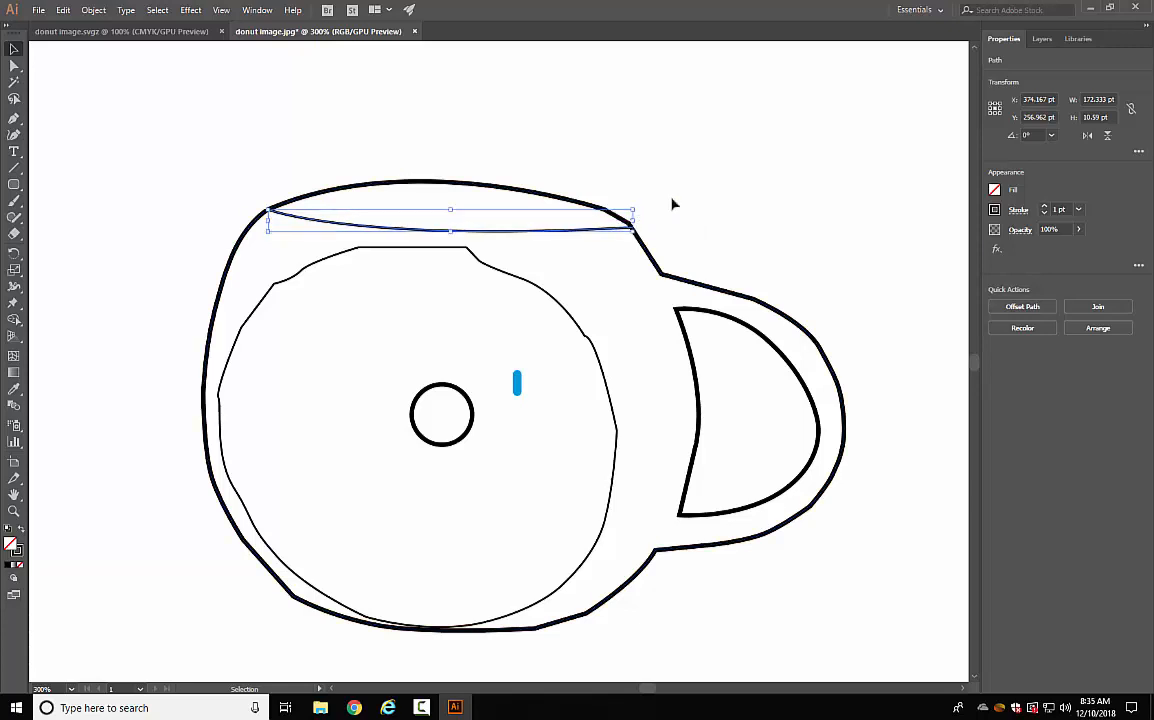
pyautogui.click(696, 193)
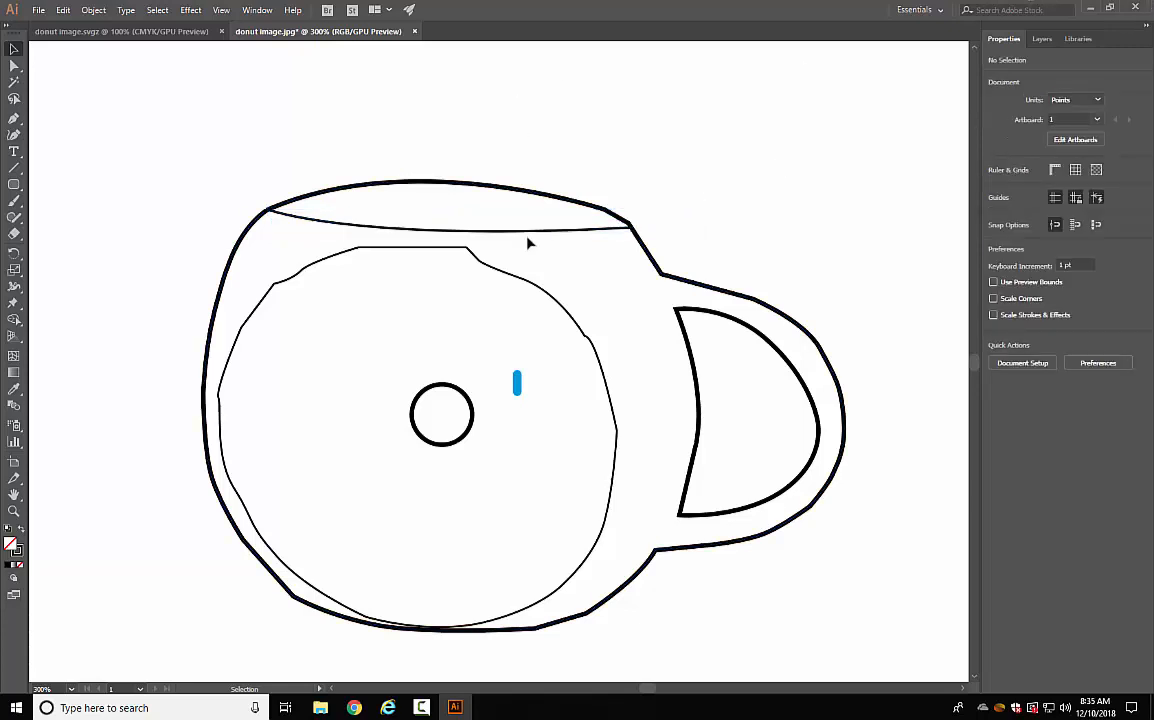
# Copy the blue sprinkle, paste four duplicates, and spread them to the upper left, top, lower left and lower right of the donut hole.
pyautogui.click(516, 386)
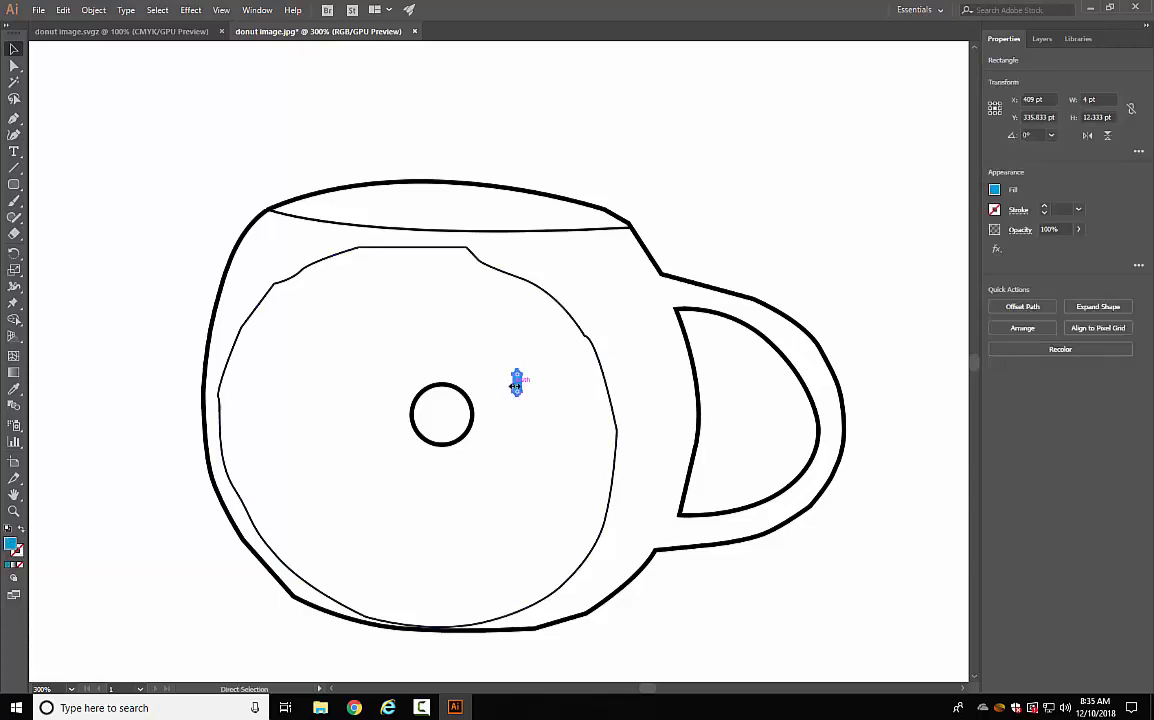
pyautogui.click(345, 318)
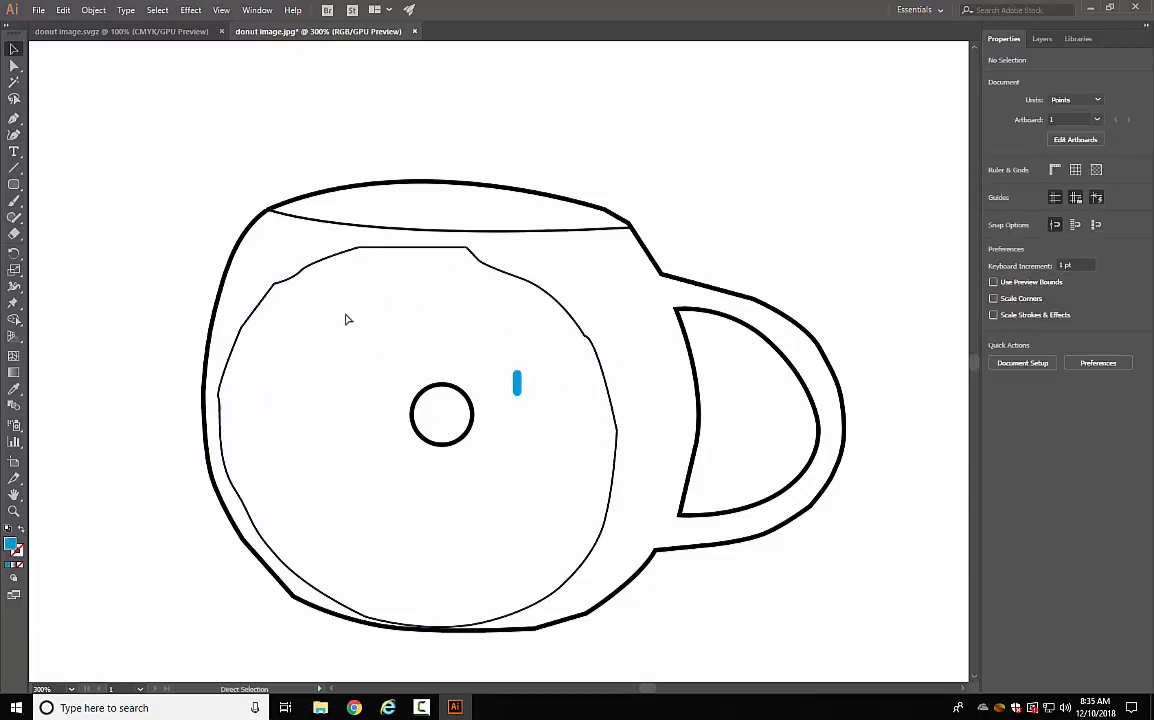
pyautogui.hotkey('ctrl', 'v')
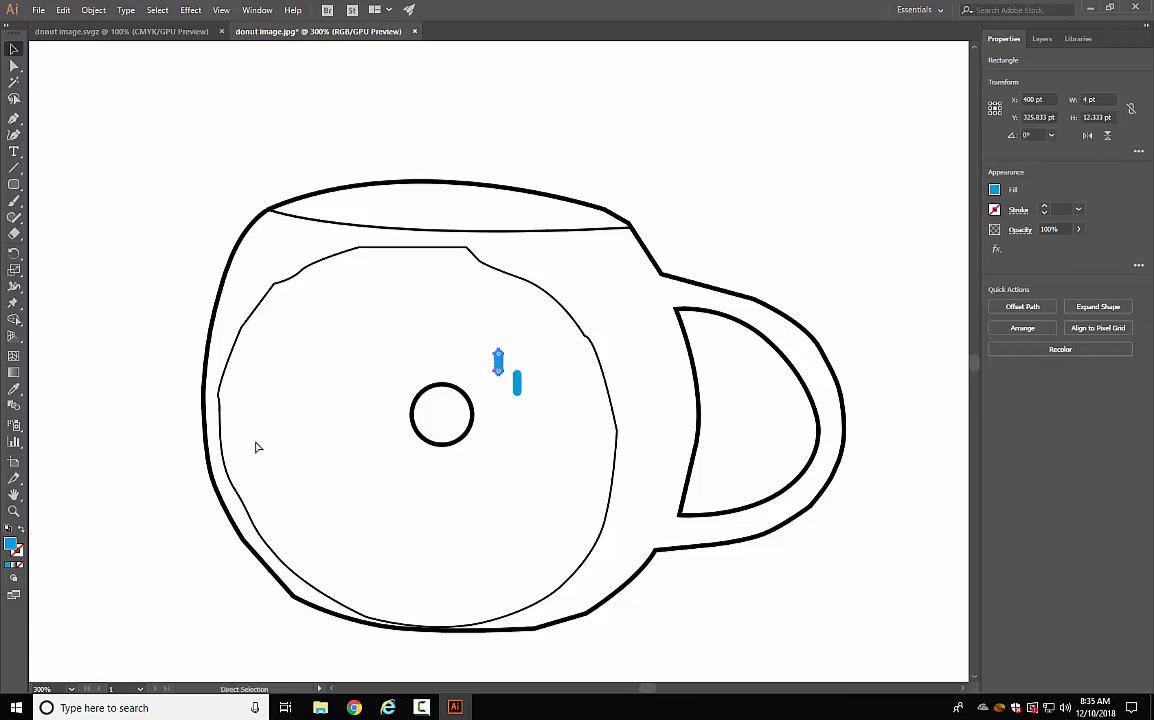
pyautogui.press('v')
pyautogui.moveTo(490, 362); pyautogui.dragTo(412, 358)
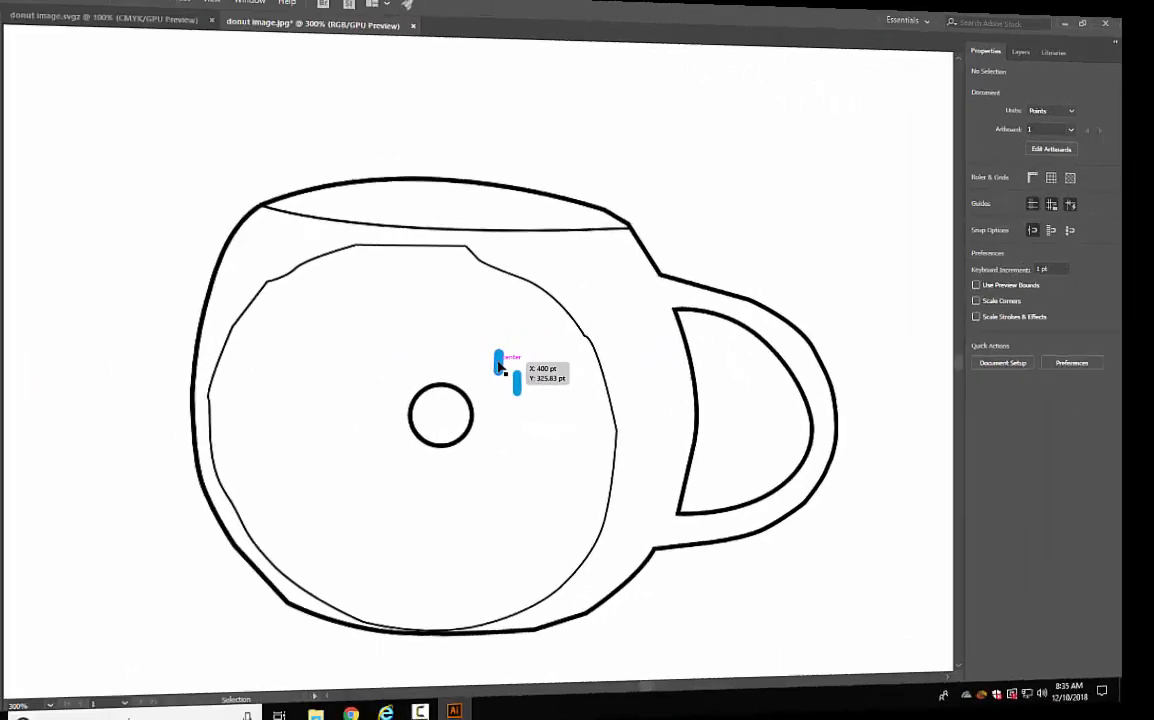
pyautogui.moveTo(498, 362); pyautogui.dragTo(337, 335)
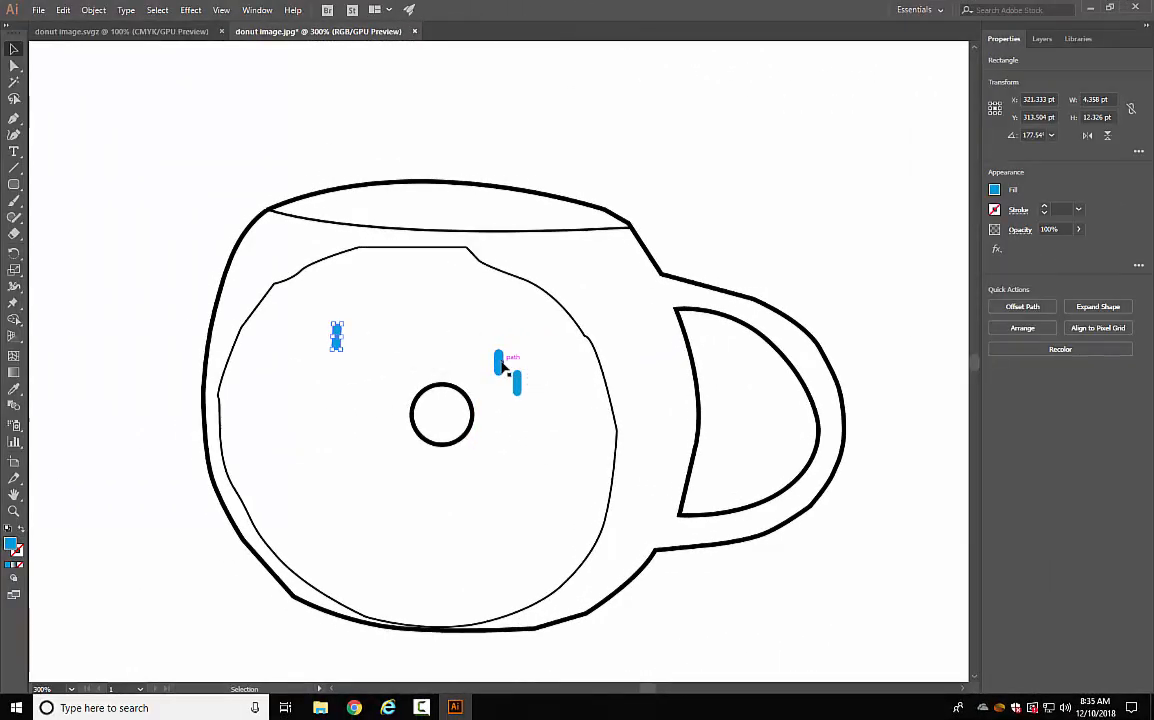
pyautogui.moveTo(498, 362); pyautogui.dragTo(333, 514)
pyautogui.moveTo(502, 370); pyautogui.dragTo(393, 337)
pyautogui.moveTo(503, 368); pyautogui.dragTo(469, 490)
# Shift the upper left sprinkle slightly outward, rotate it to a diagonal angle, and deselect it.
pyautogui.moveTo(333, 338); pyautogui.dragTo(318, 336)
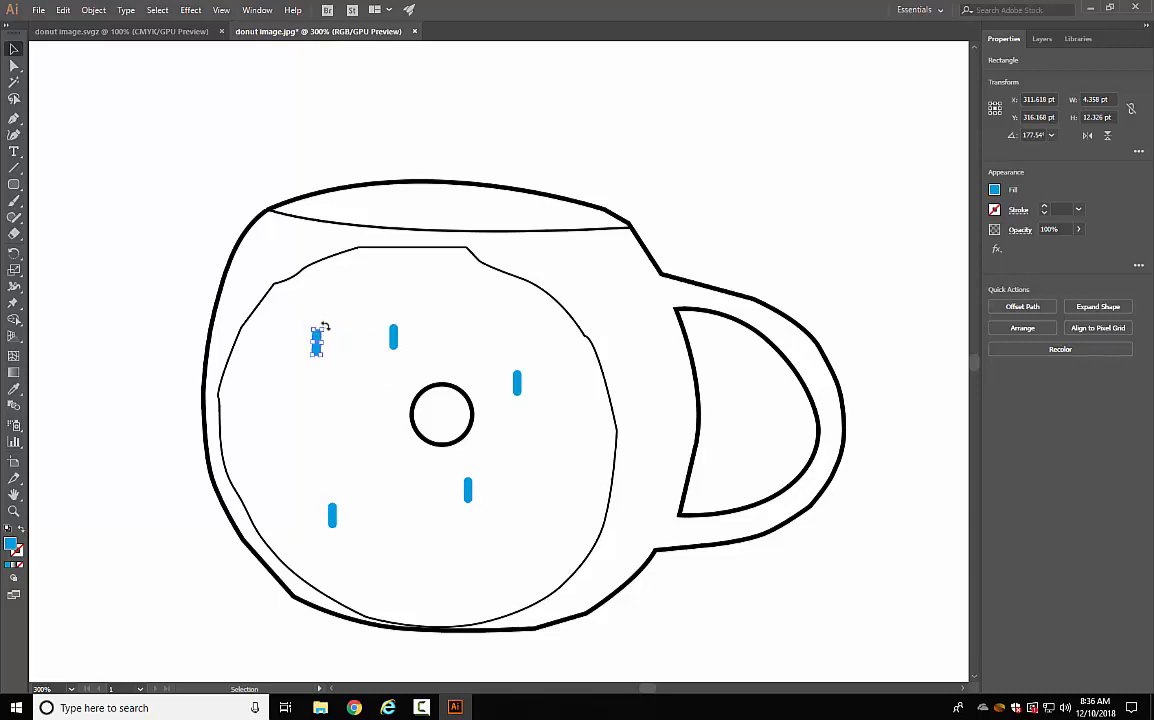
pyautogui.moveTo(320, 327); pyautogui.dragTo(298, 332)
pyautogui.click(512, 340)
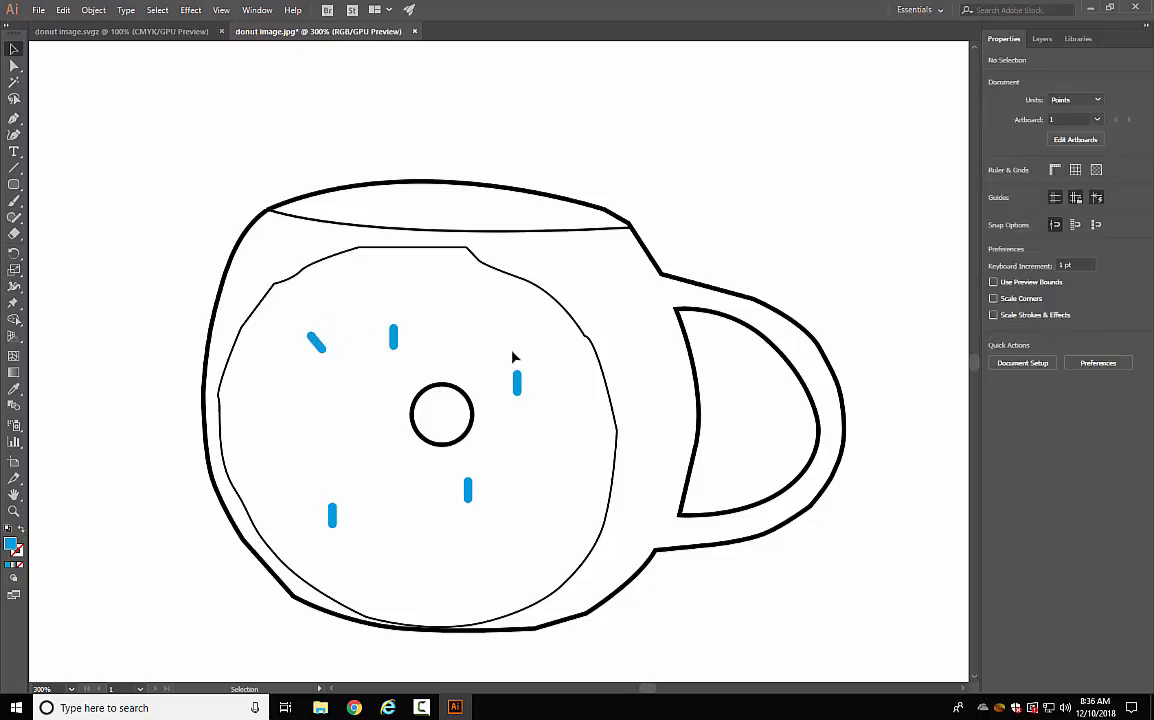
# Rotate the right, lower right and lower left sprinkles to different angles, and move the top sprinkle down beside the hole's upper left.
pyautogui.click(518, 386)
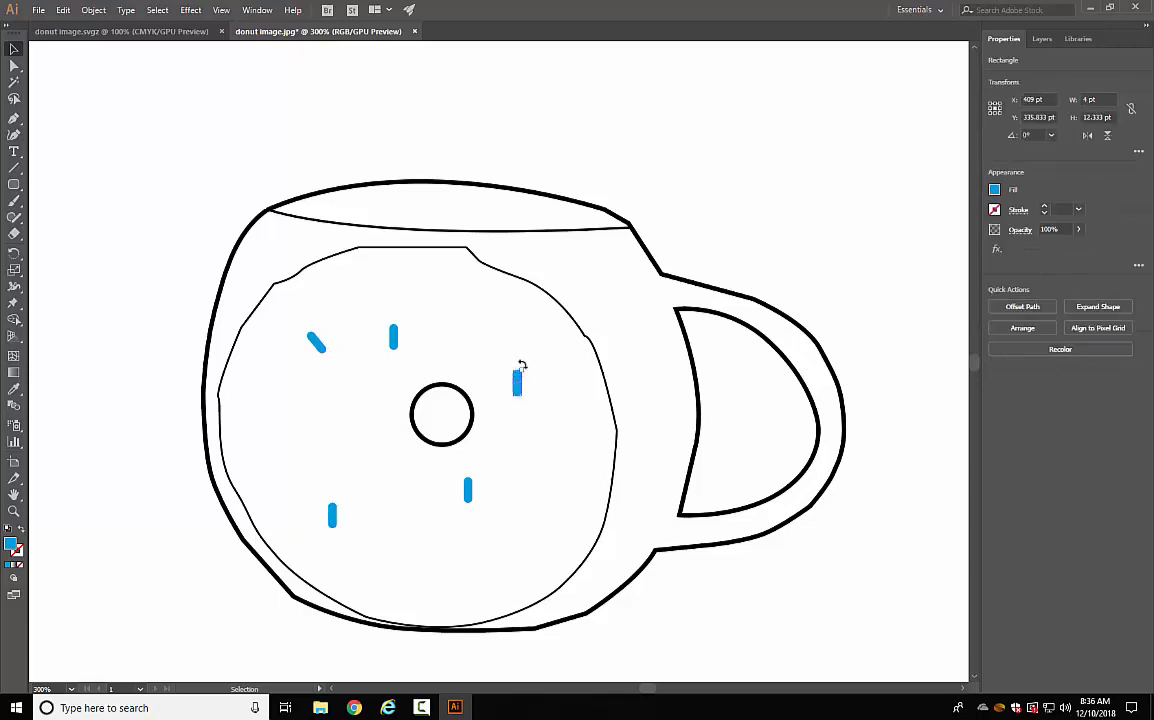
pyautogui.moveTo(520, 366); pyautogui.dragTo(524, 379)
pyautogui.click(467, 490)
pyautogui.moveTo(462, 472); pyautogui.dragTo(448, 482)
pyautogui.click(334, 515)
pyautogui.moveTo(343, 505); pyautogui.dragTo(361, 518)
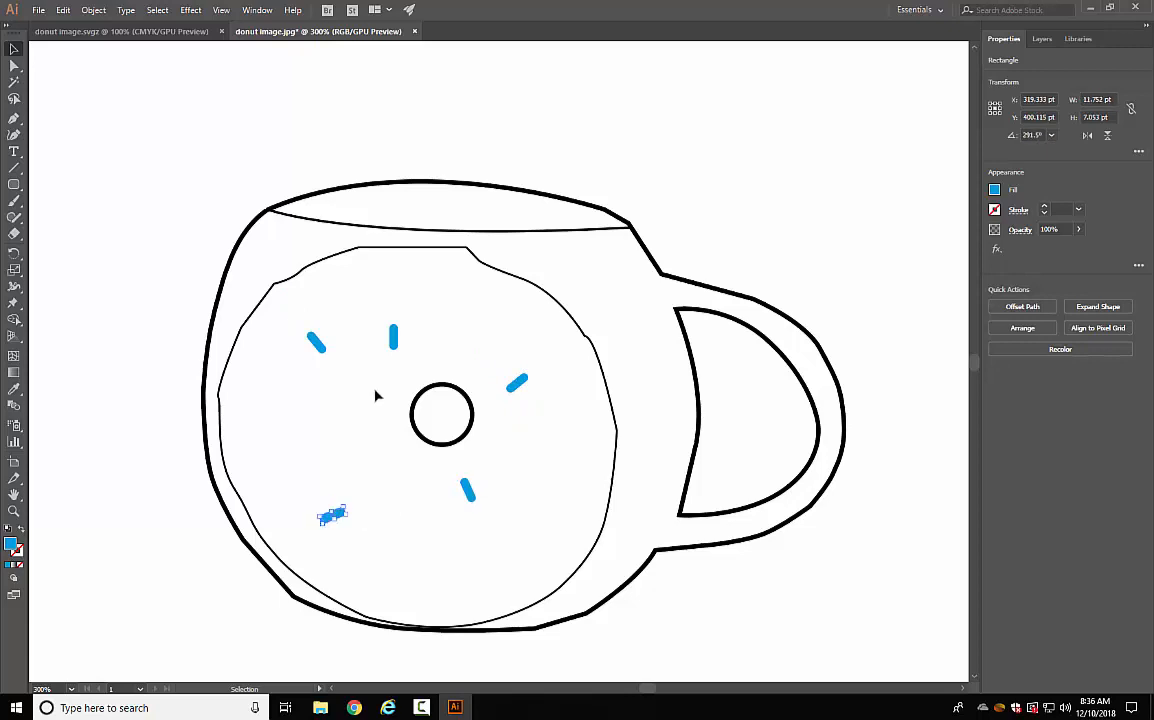
pyautogui.click(405, 353)
pyautogui.moveTo(393, 340); pyautogui.dragTo(389, 386)
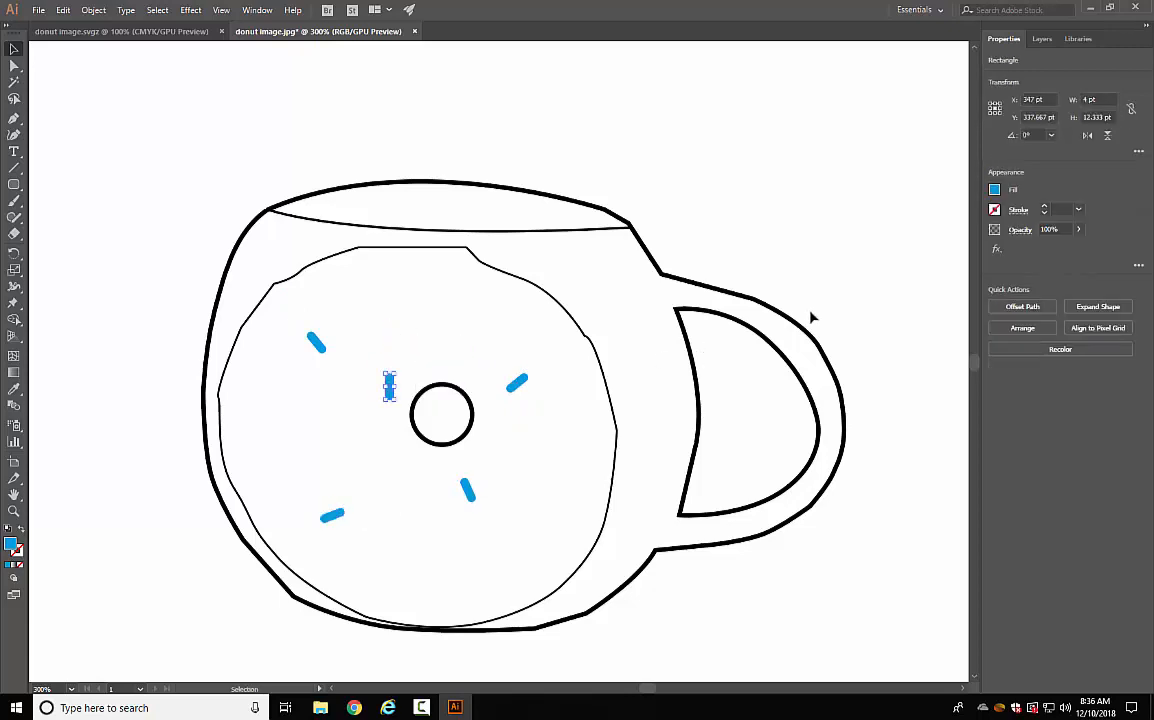
# Paste more copies of the blue sprinkle and spread them around the donut, moving the angled right-hand sprinkle lower.
pyautogui.press('a')
pyautogui.click(443, 305)
pyautogui.hotkey('ctrl', 'v')
pyautogui.press('v')
pyautogui.click(518, 358)
pyautogui.moveTo(502, 362); pyautogui.dragTo(322, 433)
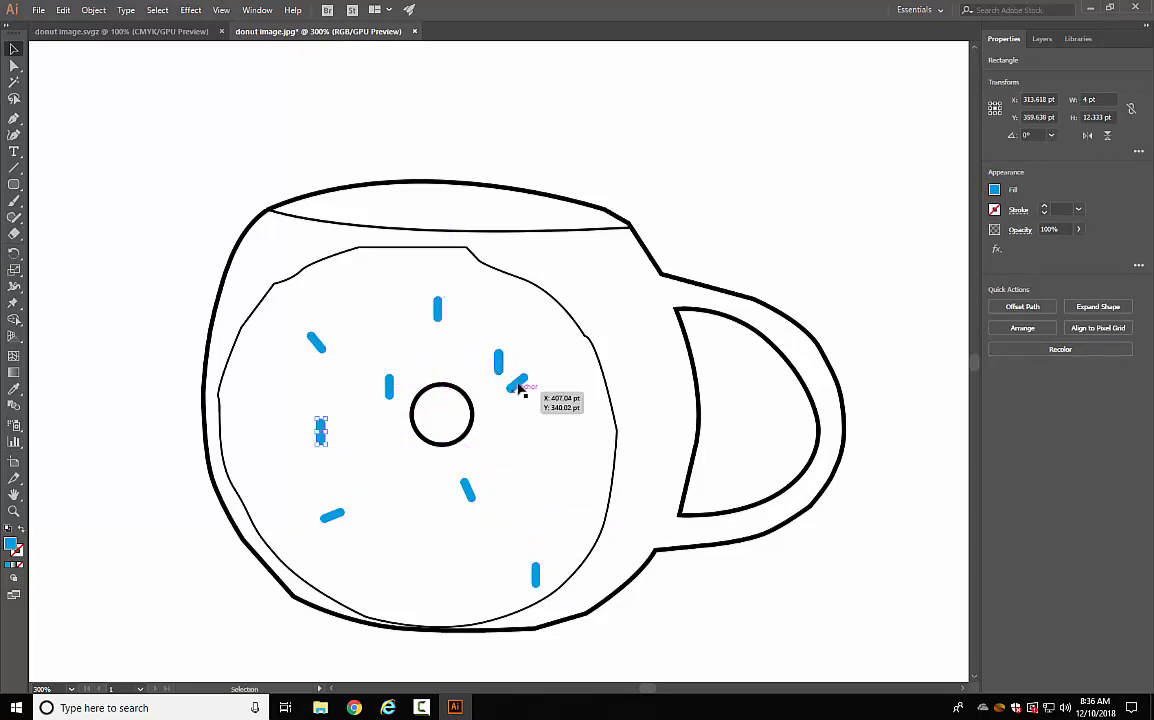
pyautogui.moveTo(521, 391); pyautogui.dragTo(554, 447)
pyautogui.moveTo(502, 368); pyautogui.dragTo(262, 426)
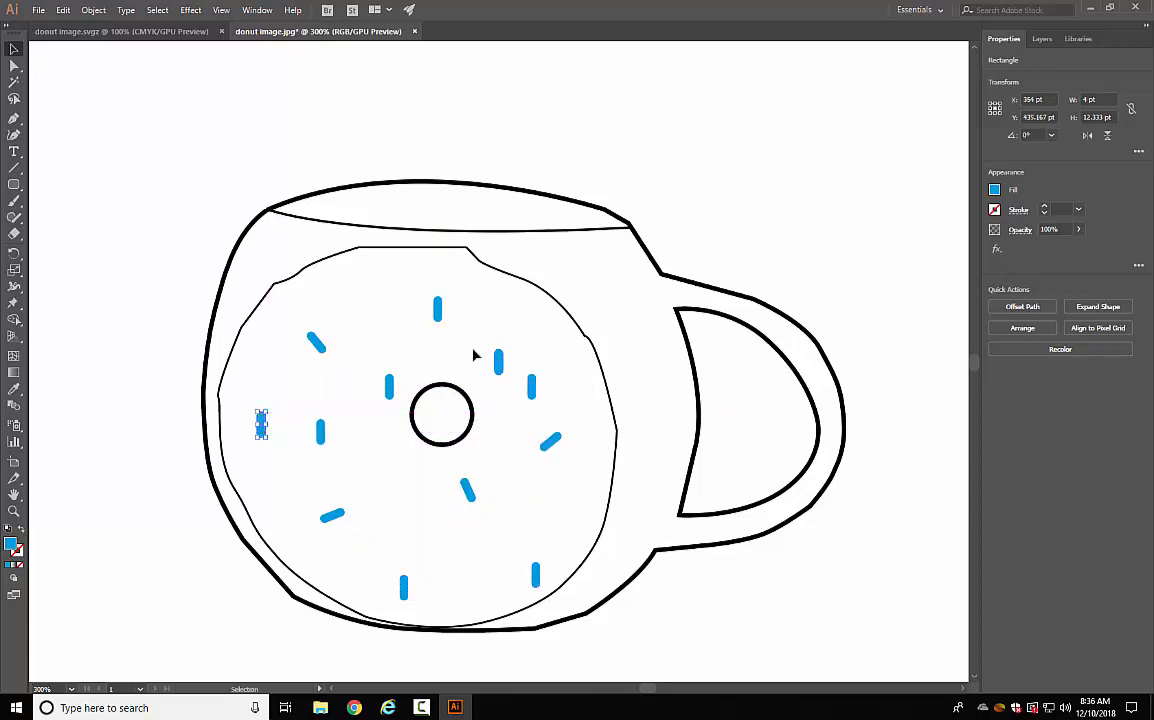
pyautogui.moveTo(498, 366); pyautogui.dragTo(361, 285)
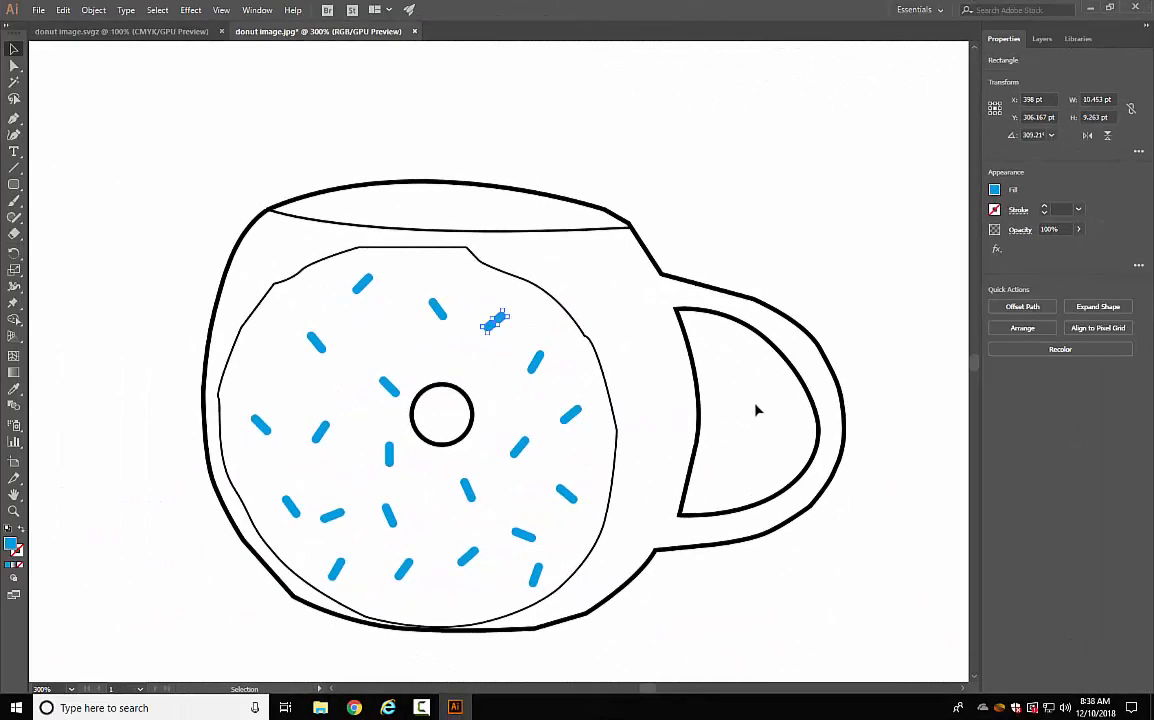
# Recolour seven scattered sprinkles across the donut with the magenta fill E535FF and deselect them.
pyautogui.click(699, 189)
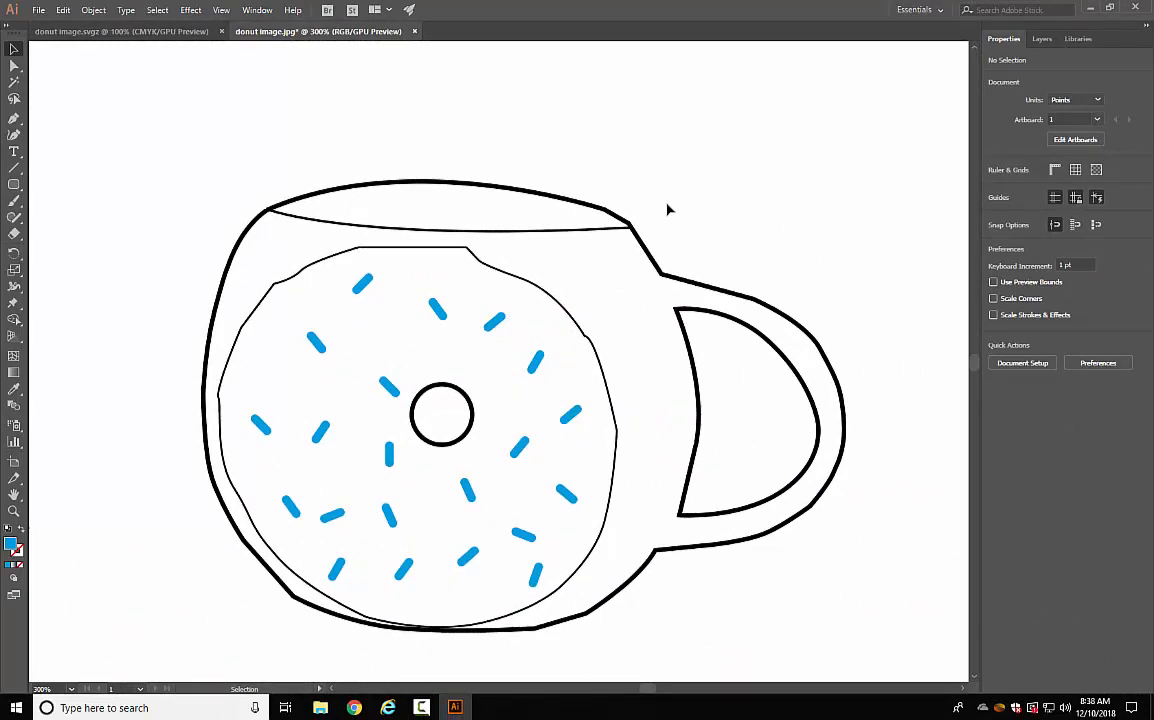
pyautogui.click(363, 282)
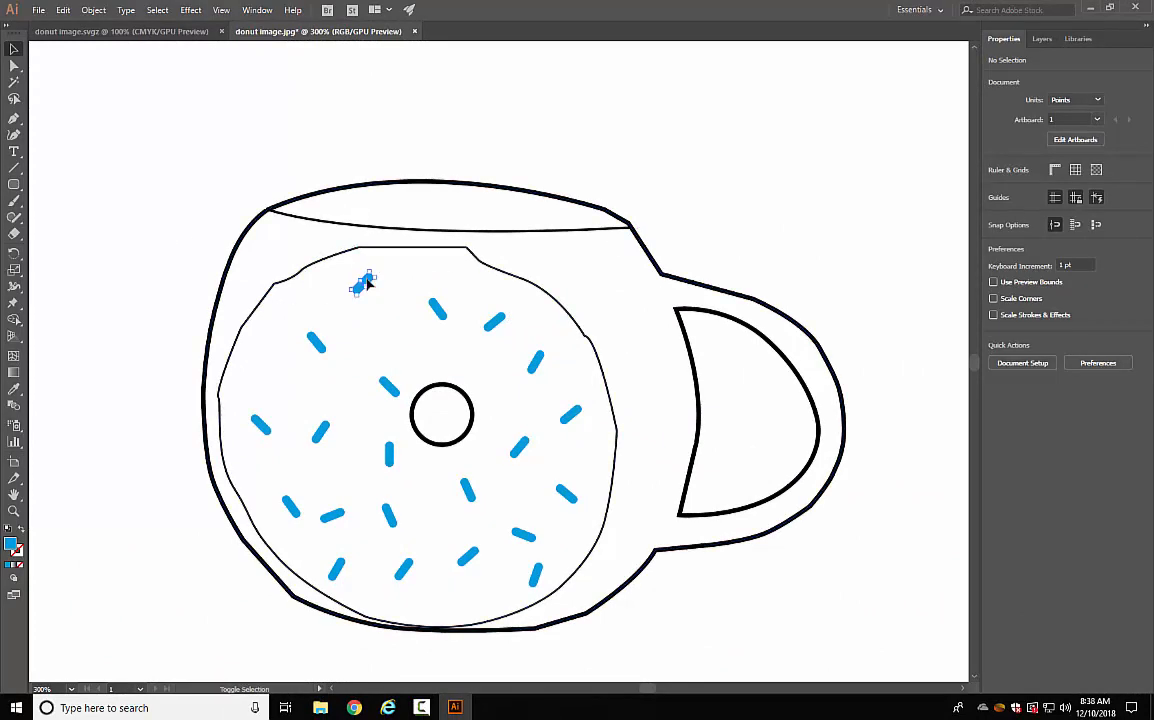
pyautogui.keyDown('shift'); pyautogui.click(391, 390); pyautogui.keyUp('shift')
pyautogui.keyDown('shift'); pyautogui.click(522, 537); pyautogui.keyUp('shift')
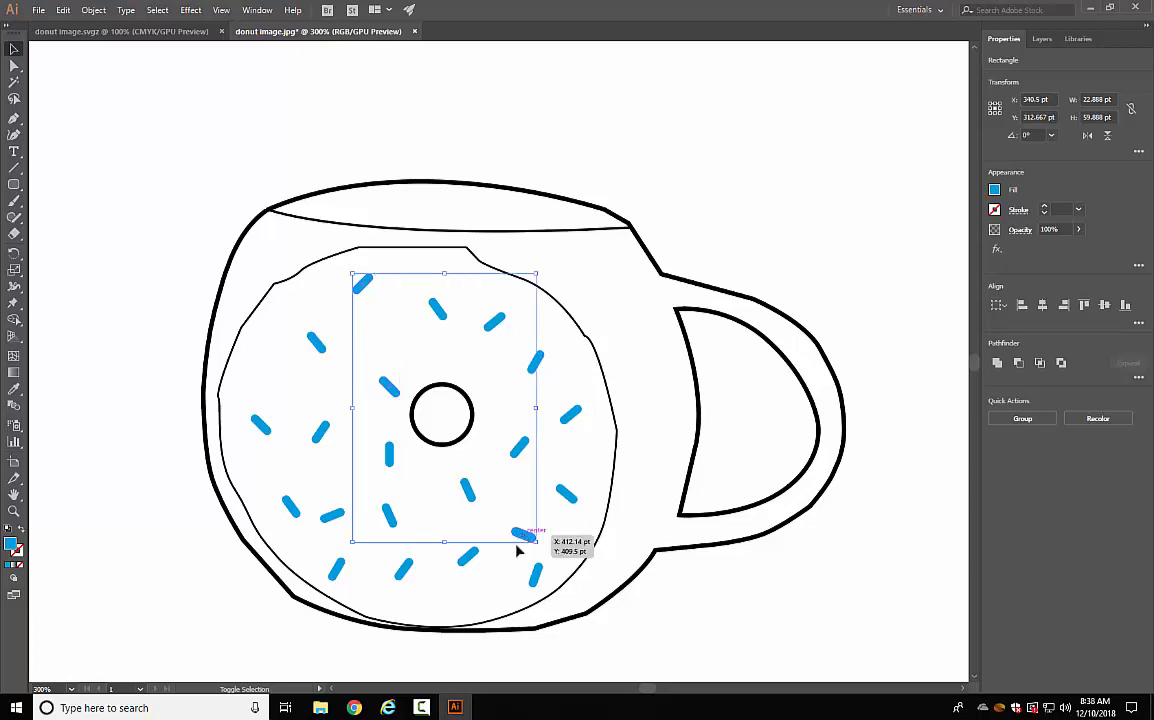
pyautogui.keyDown('shift'); pyautogui.click(469, 554); pyautogui.keyUp('shift')
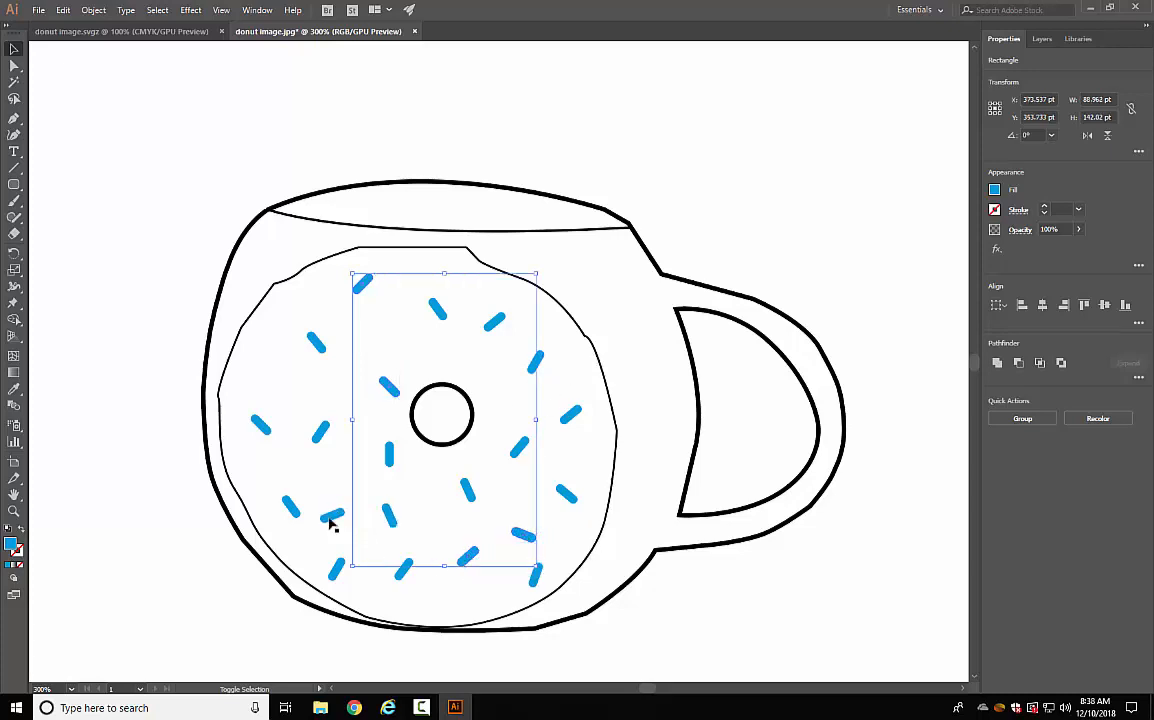
pyautogui.keyDown('shift'); pyautogui.click(331, 516); pyautogui.keyUp('shift')
pyautogui.keyDown('shift'); pyautogui.click(322, 430); pyautogui.keyUp('shift')
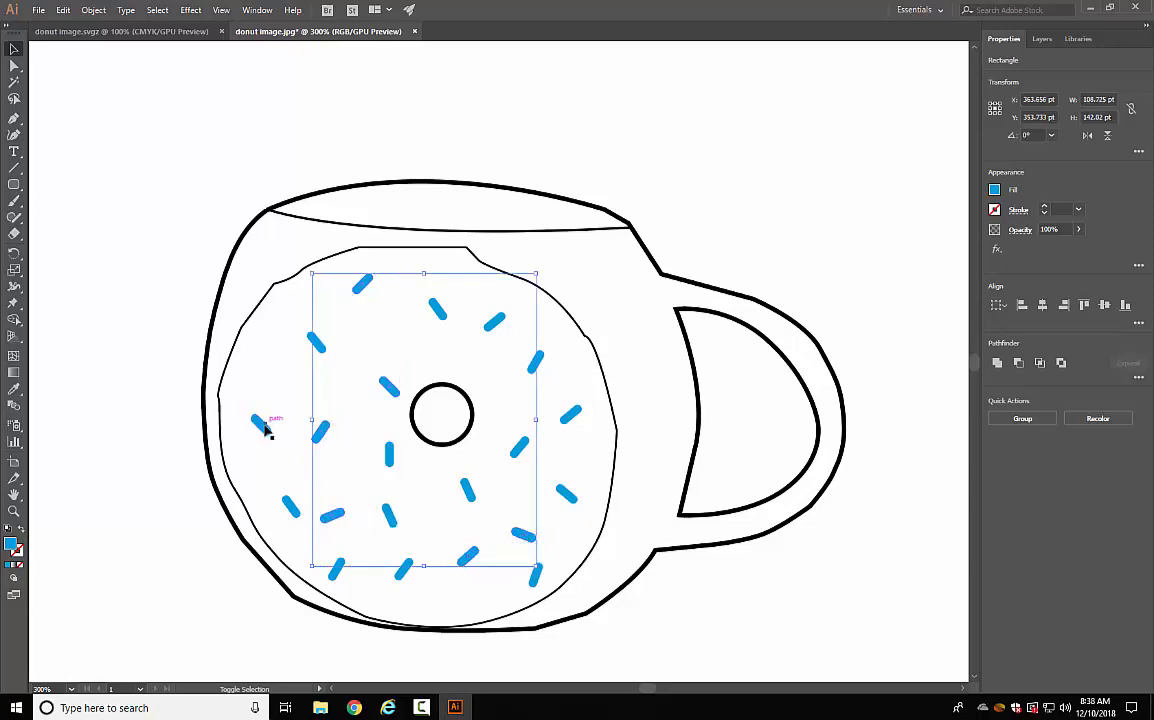
pyautogui.keyDown('shift'); pyautogui.click(579, 409); pyautogui.keyUp('shift')
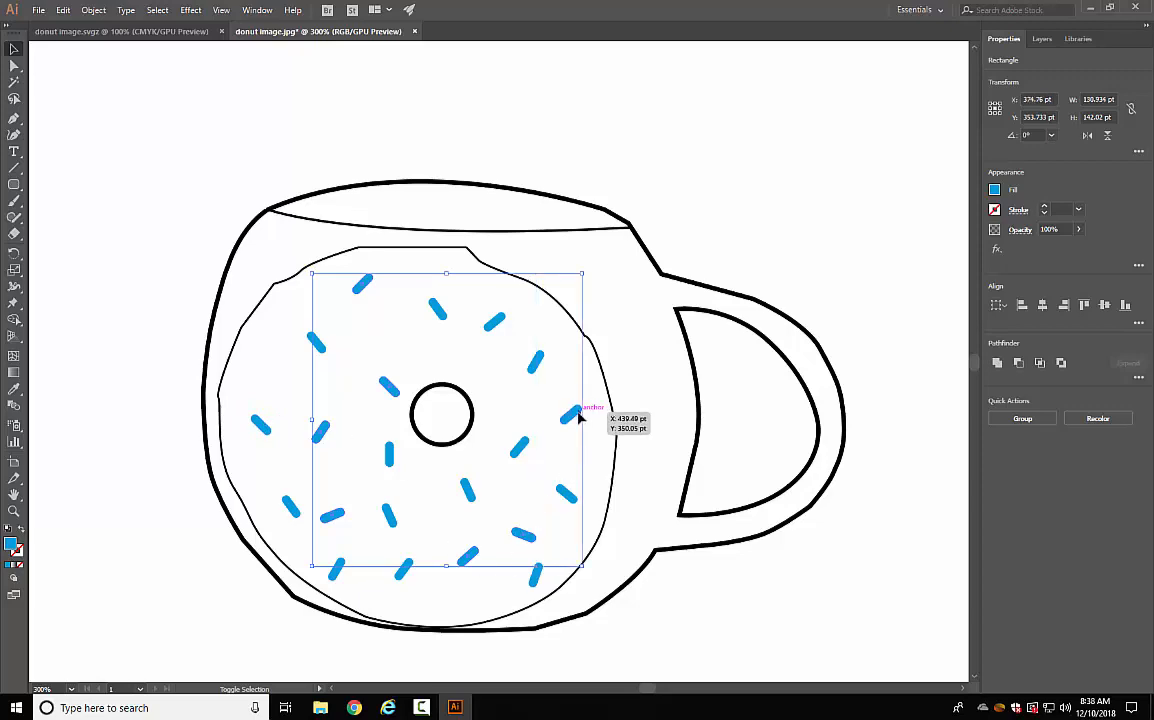
pyautogui.click(995, 191)
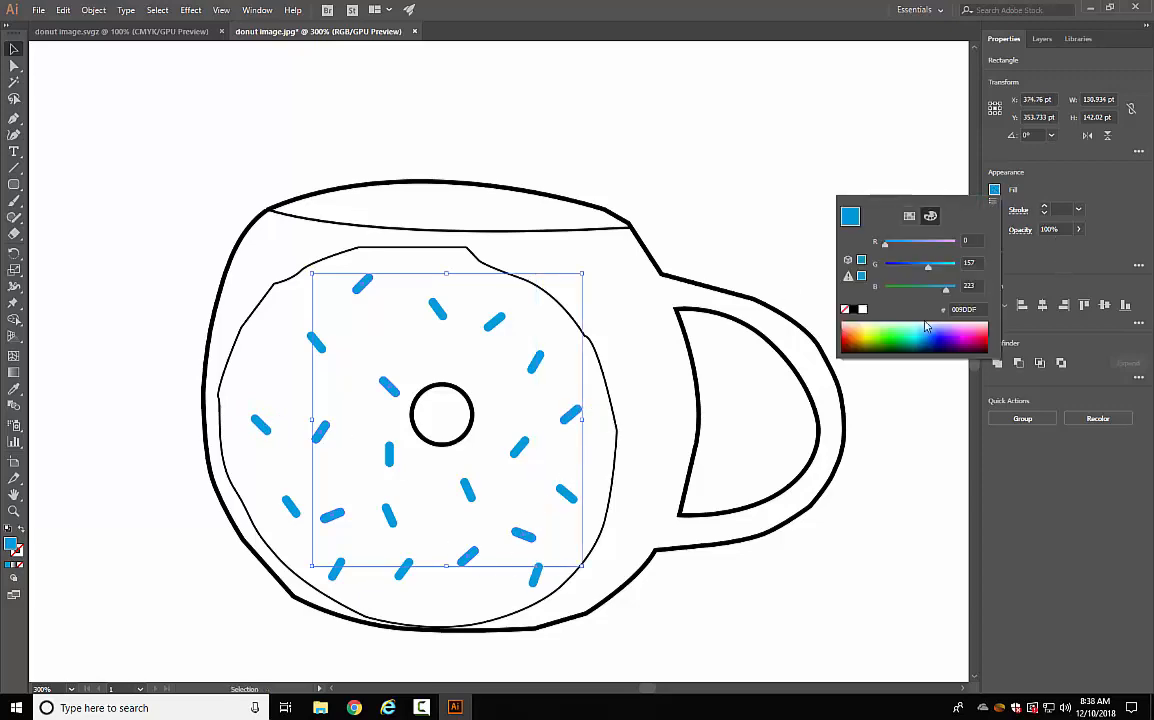
pyautogui.click(964, 328)
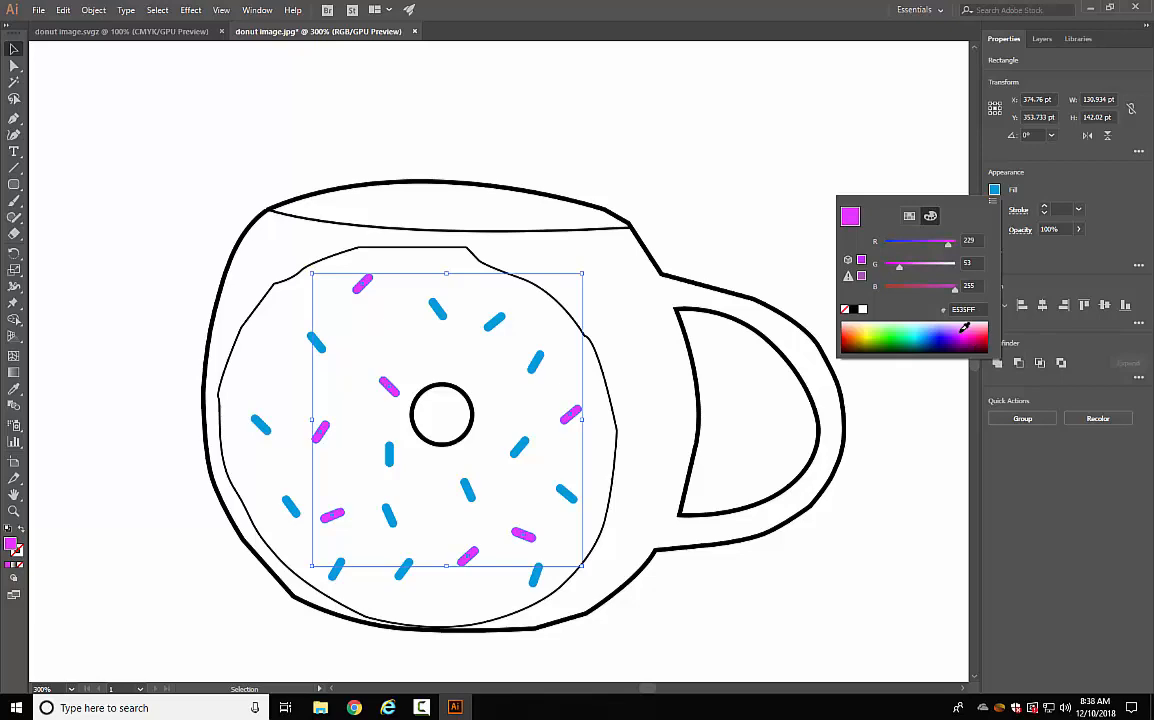
pyautogui.click(120, 90)
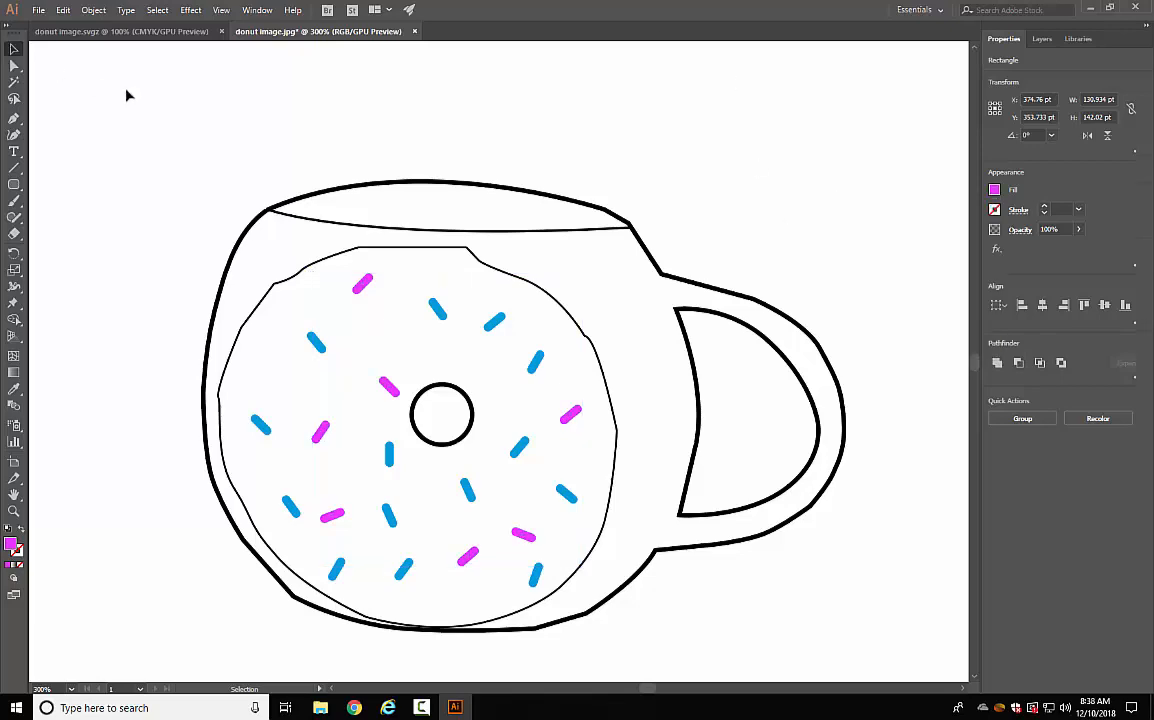
# Recolour six of the remaining blue sprinkles around the donut with the dark purple fill 41006A and deselect them.
pyautogui.keyDown('shift'); pyautogui.click(469, 491); pyautogui.keyUp('shift')
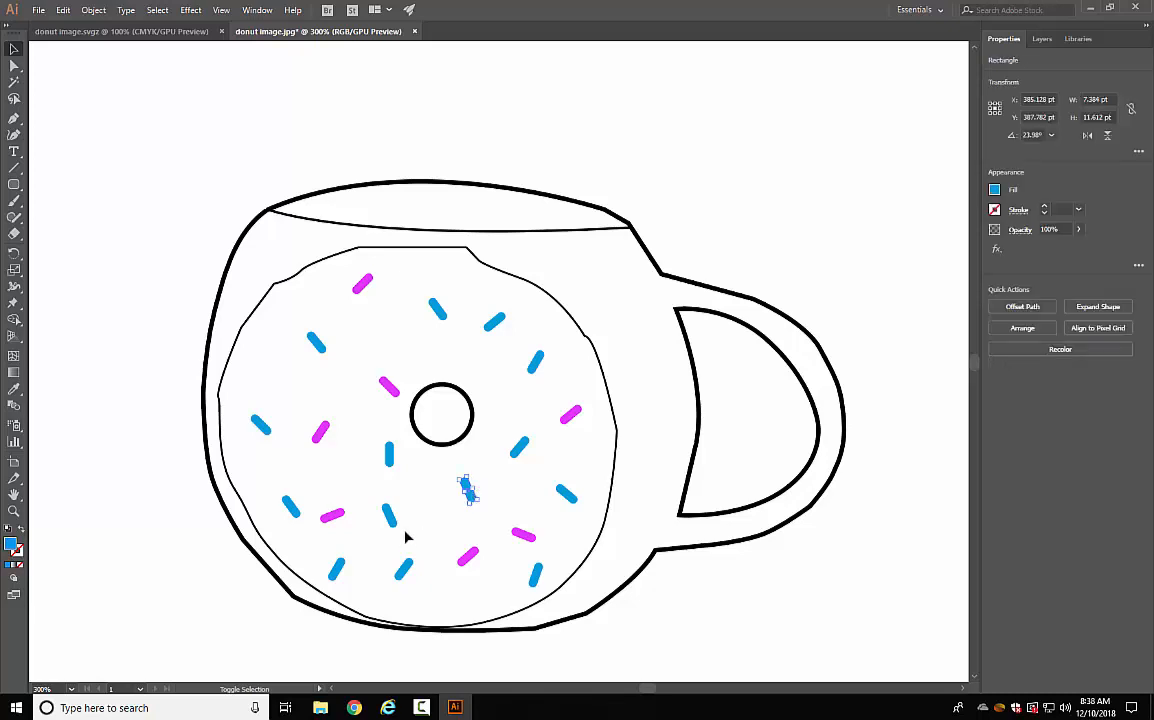
pyautogui.keyDown('shift'); pyautogui.click(336, 570); pyautogui.keyUp('shift')
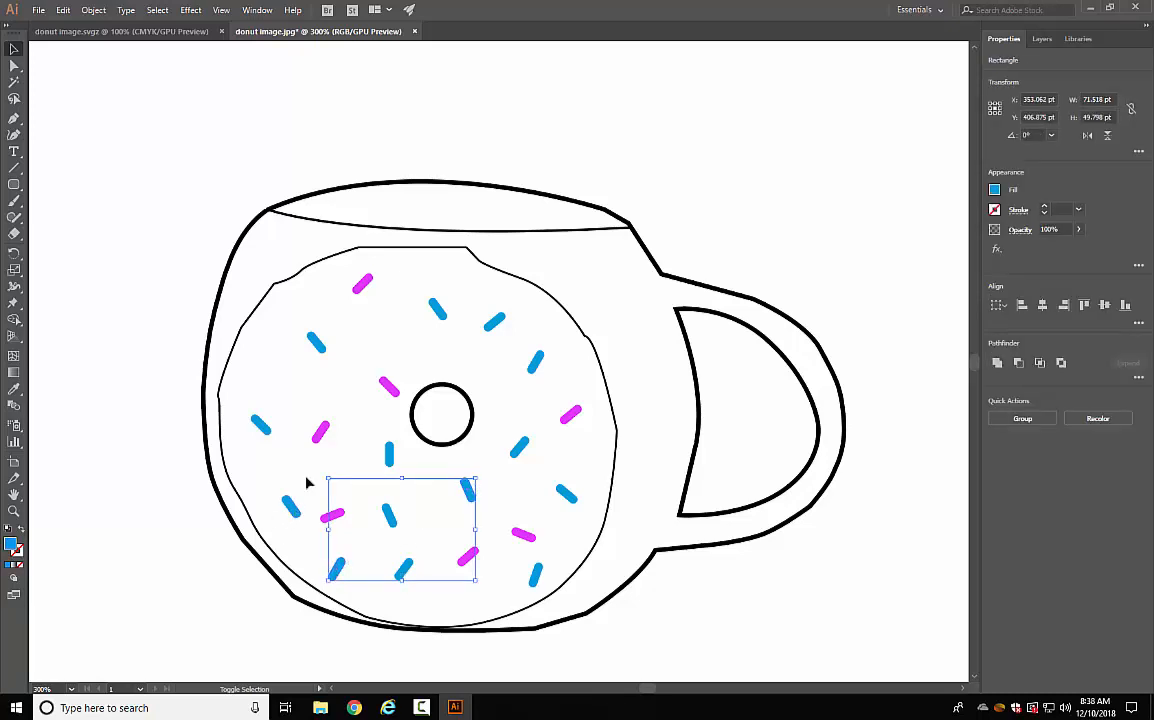
pyautogui.keyDown('shift'); pyautogui.click(316, 343); pyautogui.keyUp('shift')
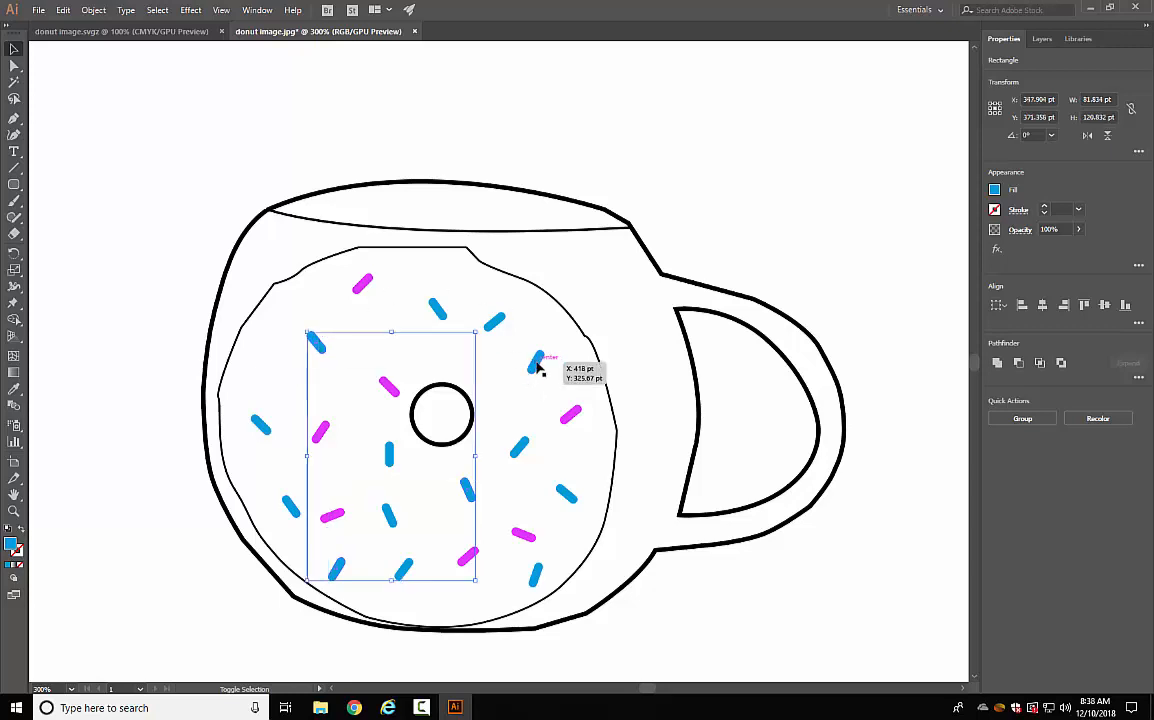
pyautogui.keyDown('shift'); pyautogui.click(536, 362); pyautogui.keyUp('shift')
pyautogui.keyDown('shift'); pyautogui.click(566, 493); pyautogui.keyUp('shift')
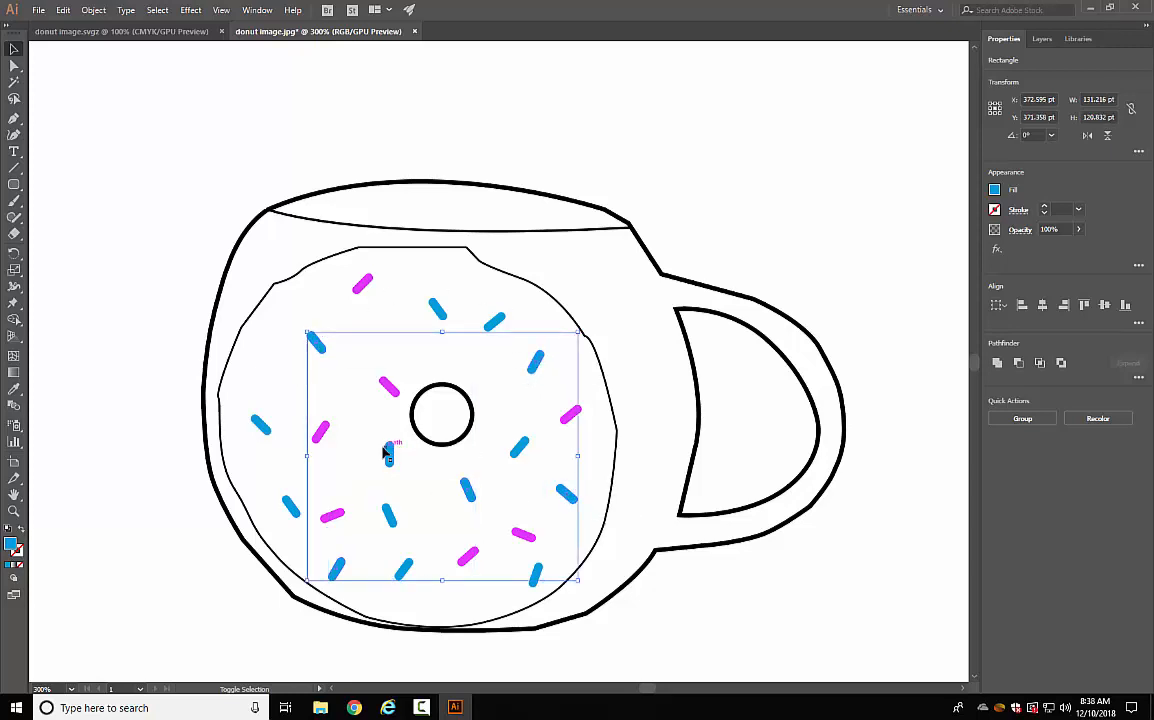
pyautogui.keyDown('shift'); pyautogui.click(259, 424); pyautogui.keyUp('shift')
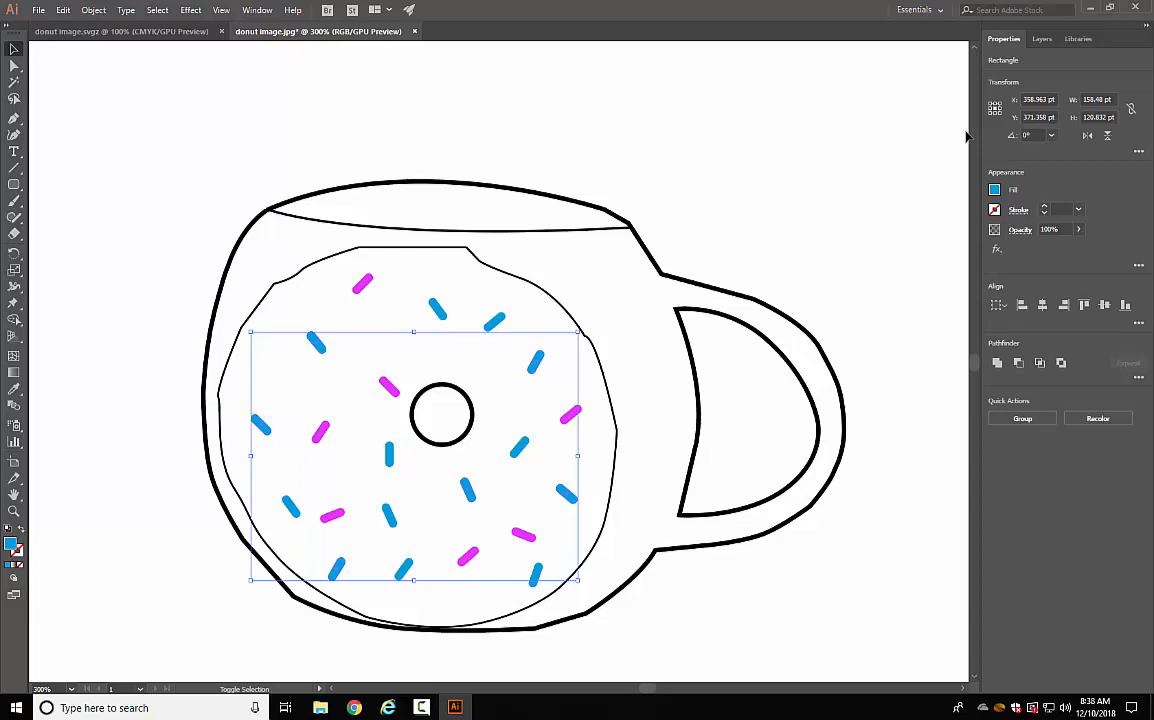
pyautogui.click(994, 191)
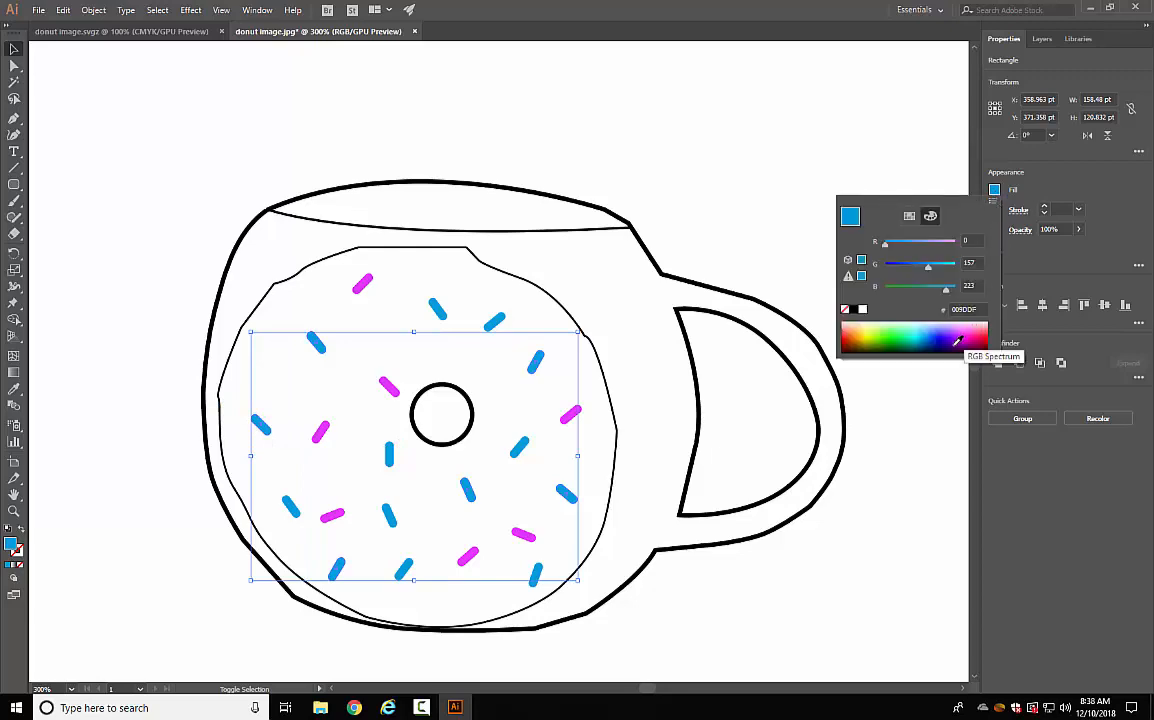
pyautogui.click(955, 343)
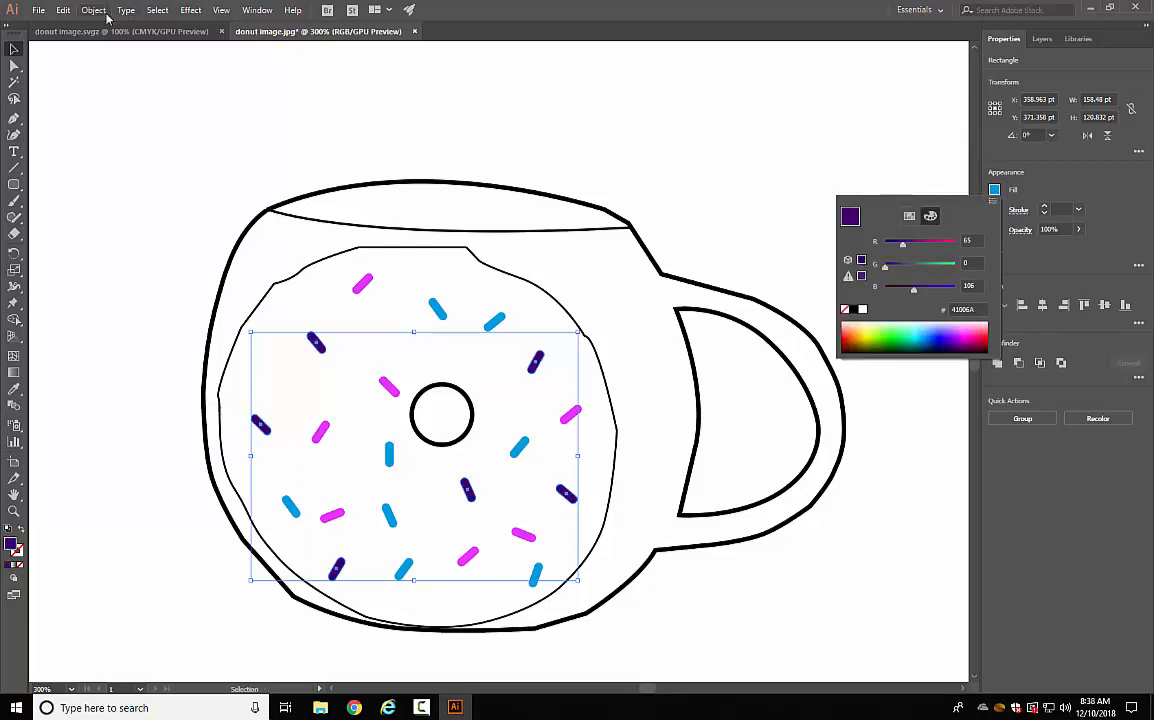
pyautogui.click(16, 50)
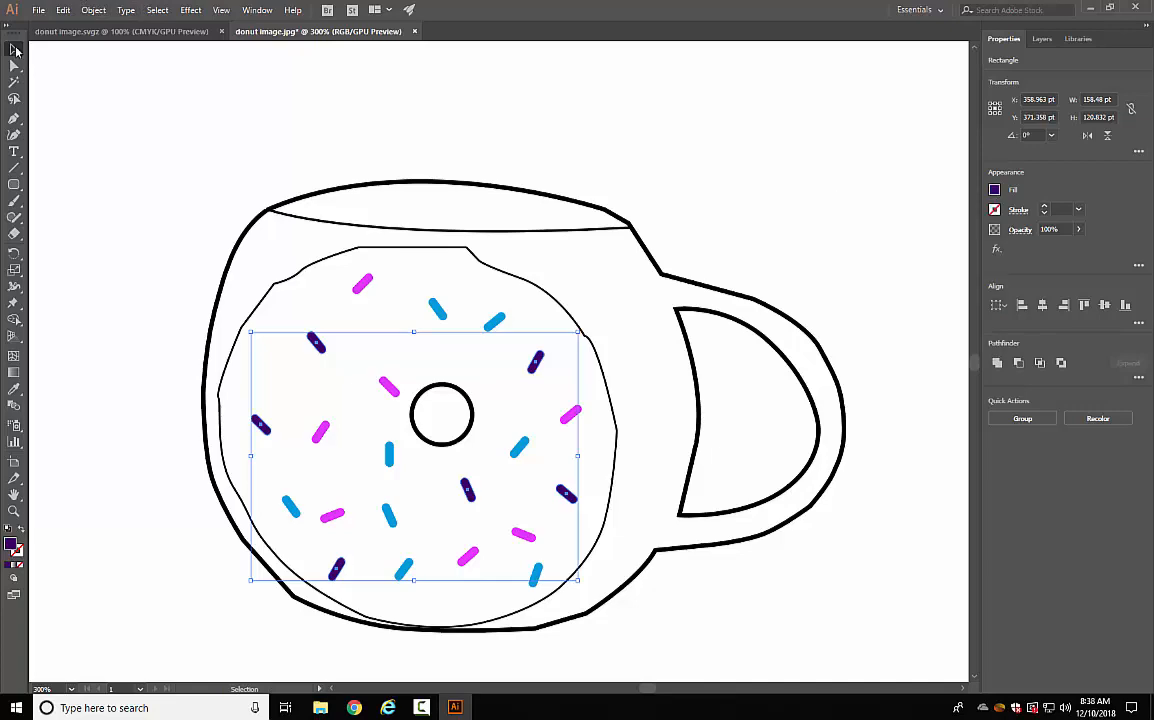
pyautogui.click(84, 110)
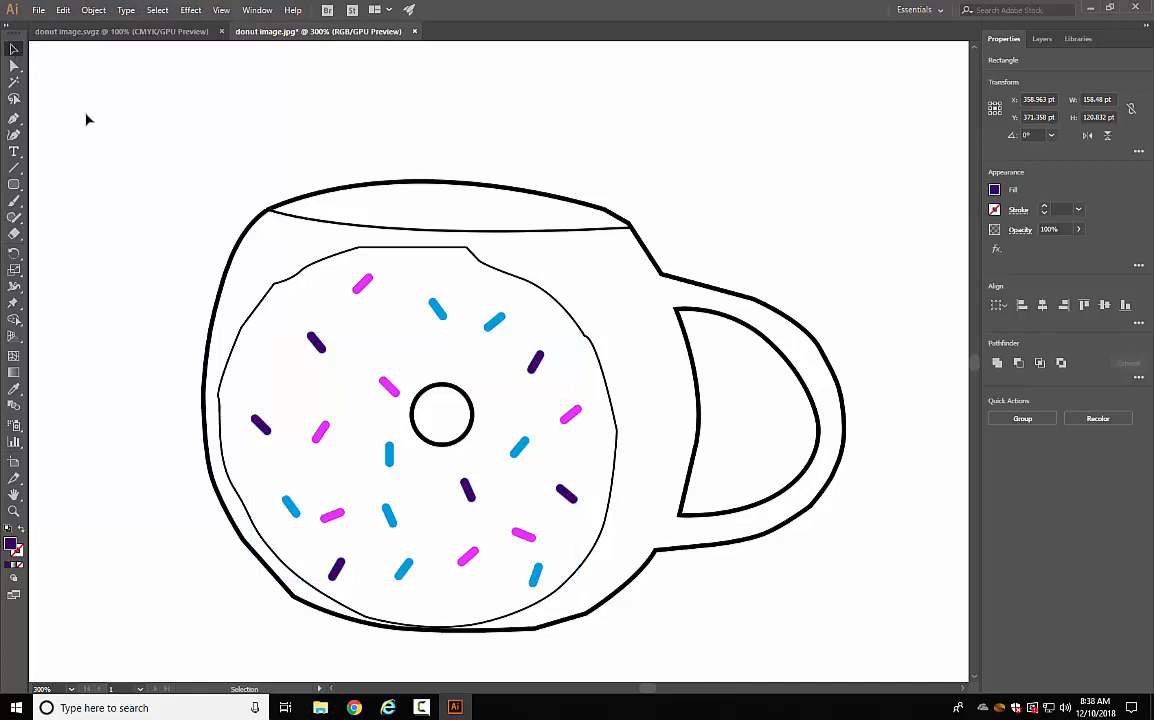
# Give the blue sprinkles at the donut's upper right, lower right and below-left of the hole the green fill 00B493, and deselect them.
pyautogui.click(391, 515)
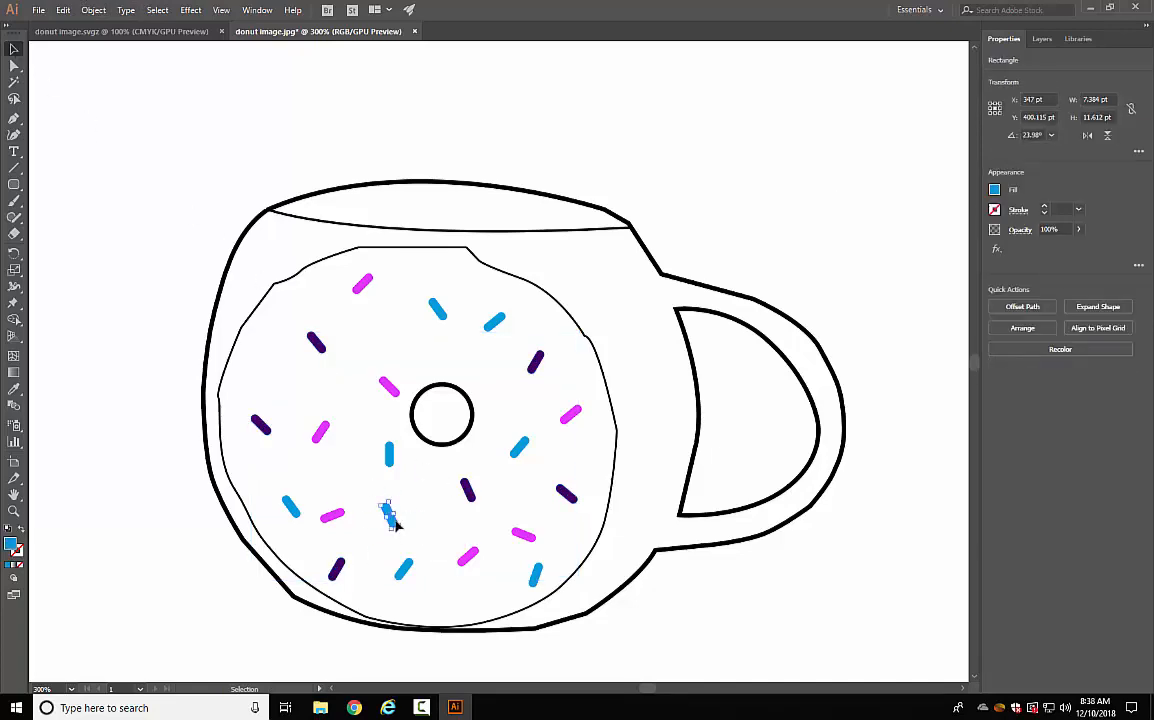
pyautogui.keyDown('shift'); pyautogui.click(494, 322); pyautogui.keyUp('shift')
pyautogui.keyDown('shift'); pyautogui.click(536, 576); pyautogui.keyUp('shift')
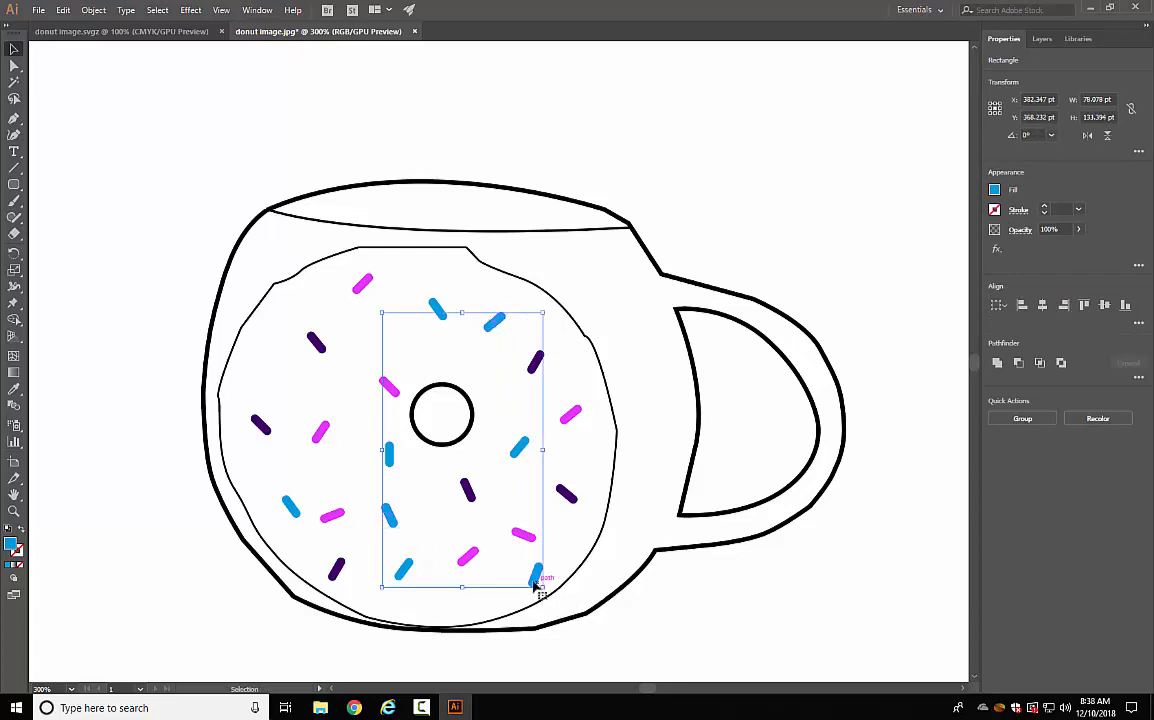
pyautogui.click(995, 190)
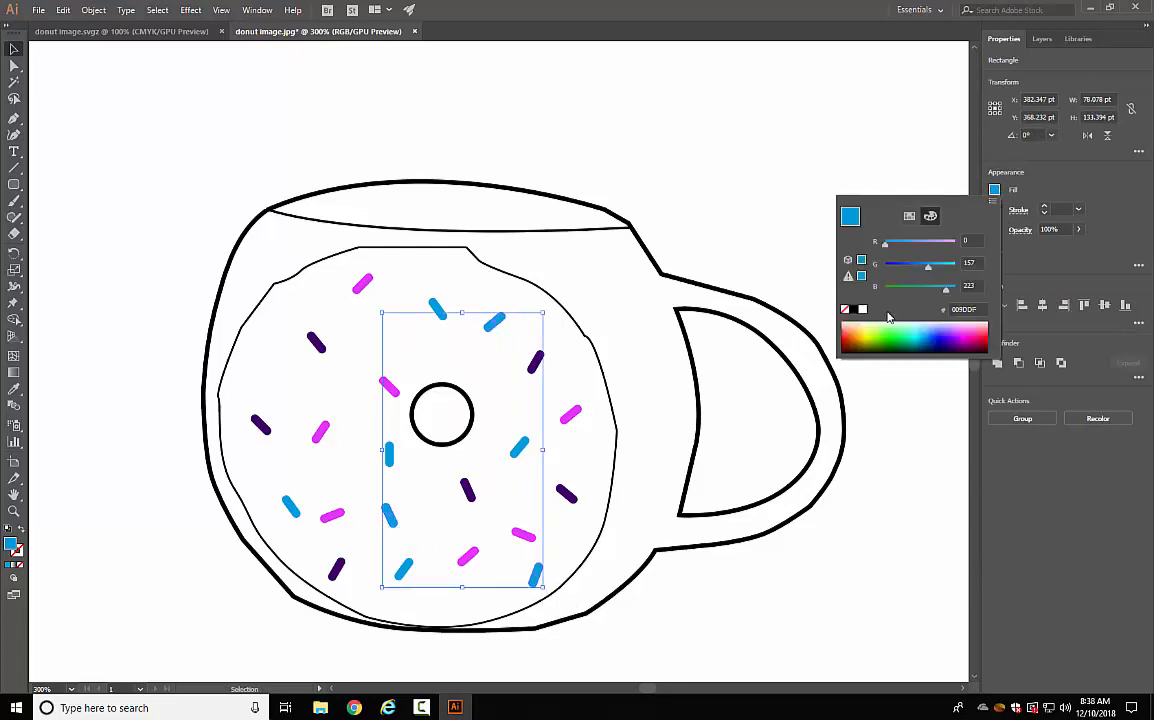
pyautogui.click(897, 328)
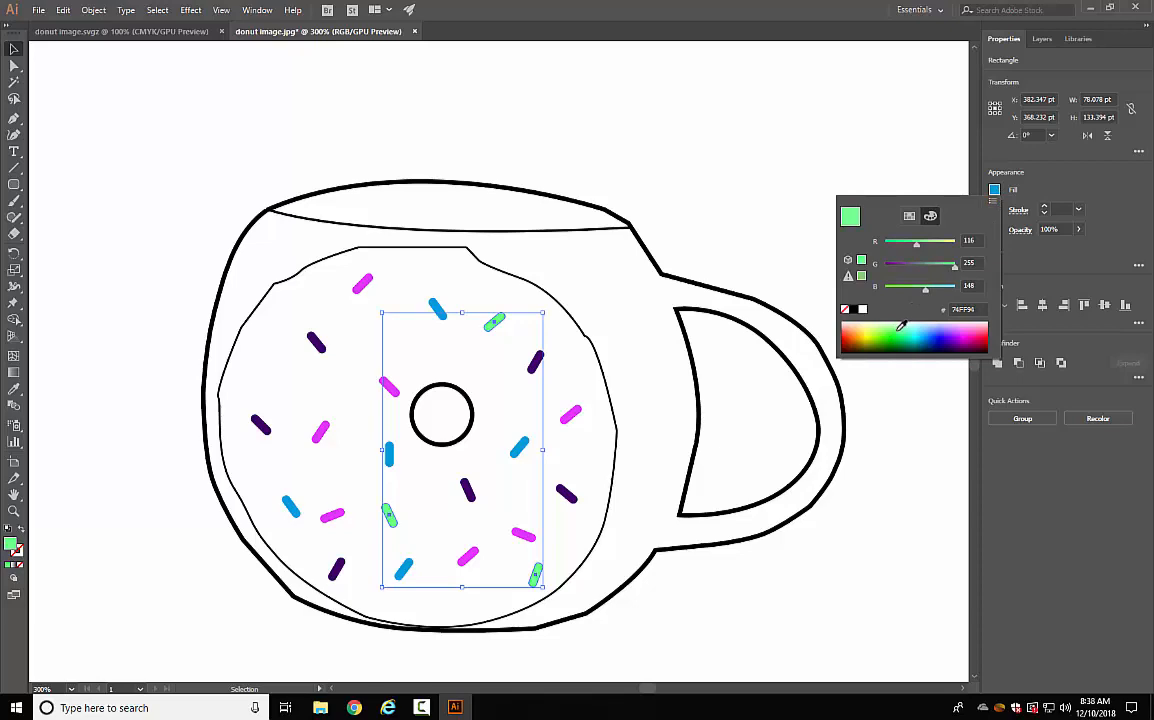
pyautogui.click(903, 335)
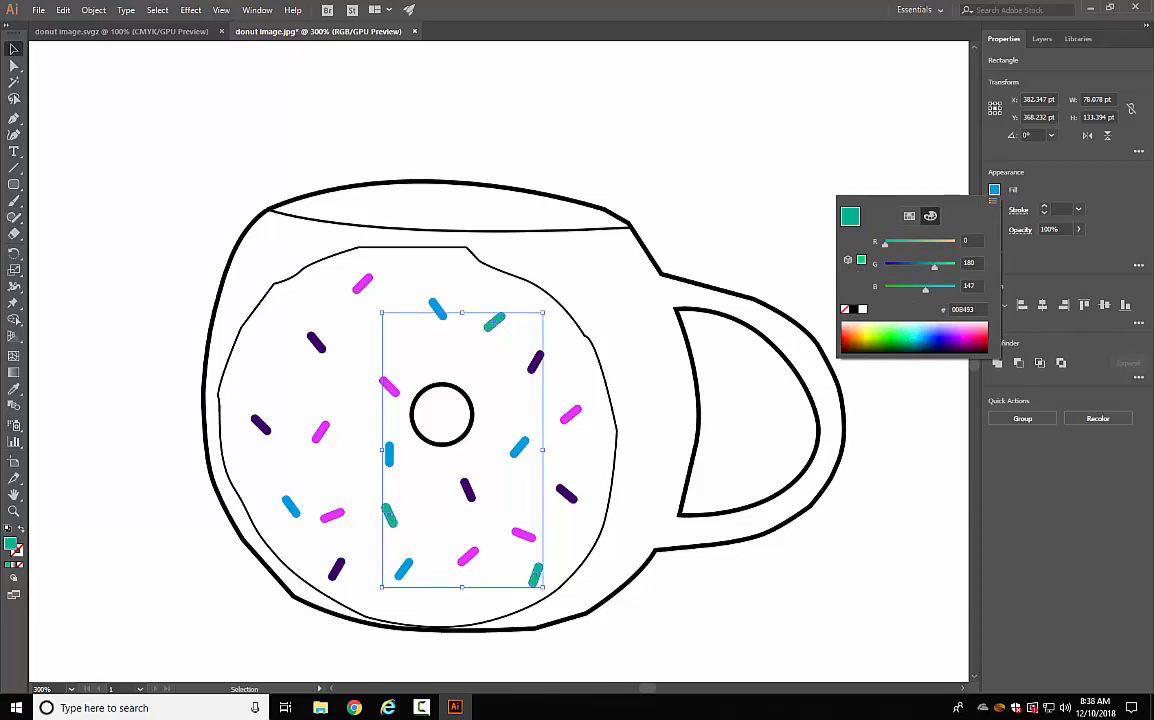
pyautogui.click(35, 69)
pyautogui.click(37, 86)
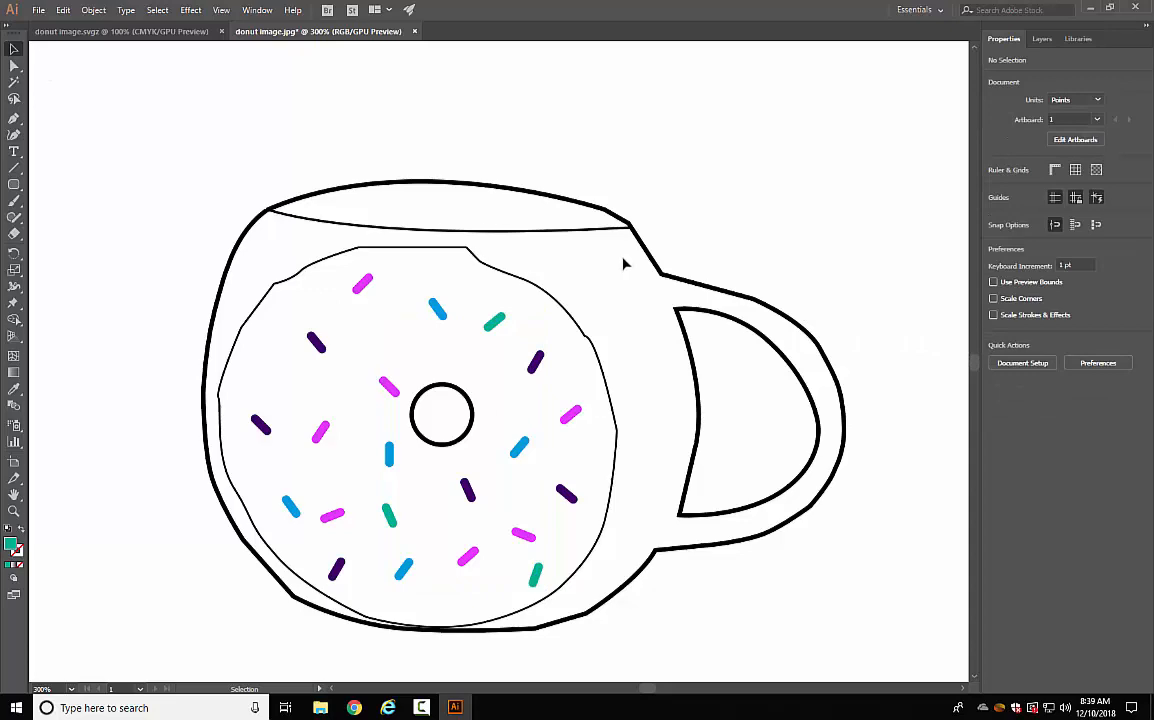
# Fill the donut outline with the light tan colour FFE9B4 and deselect it.
pyautogui.click(260, 304)
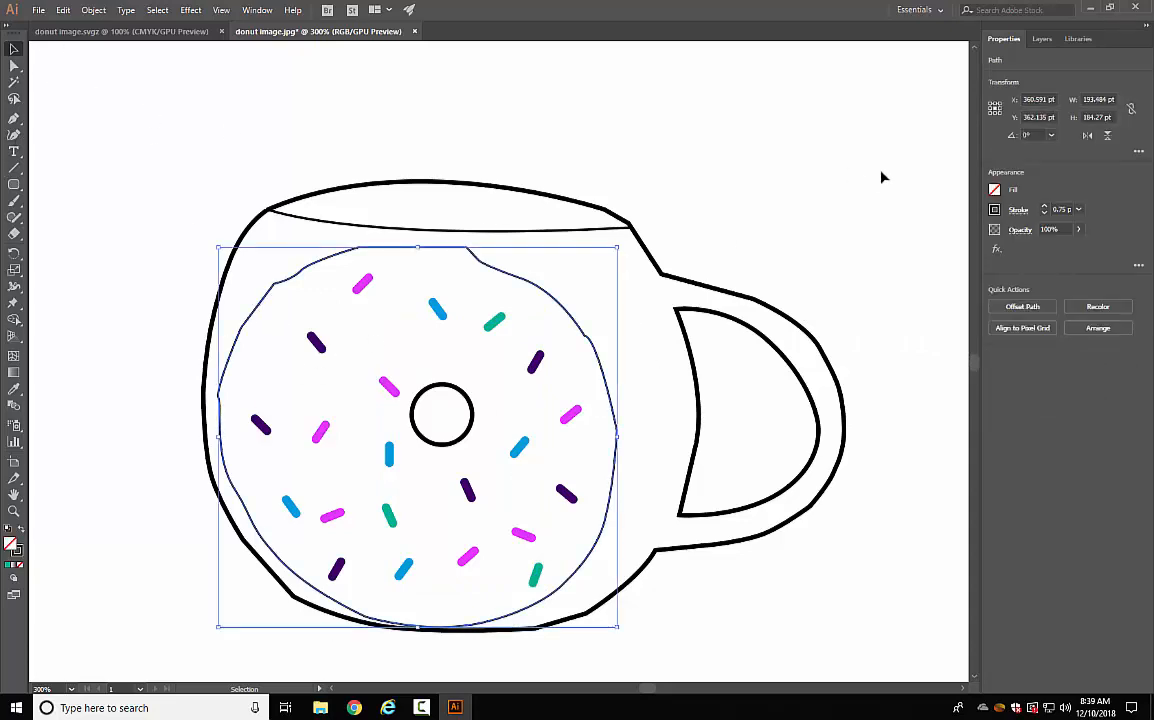
pyautogui.click(997, 190)
pyautogui.click(866, 328)
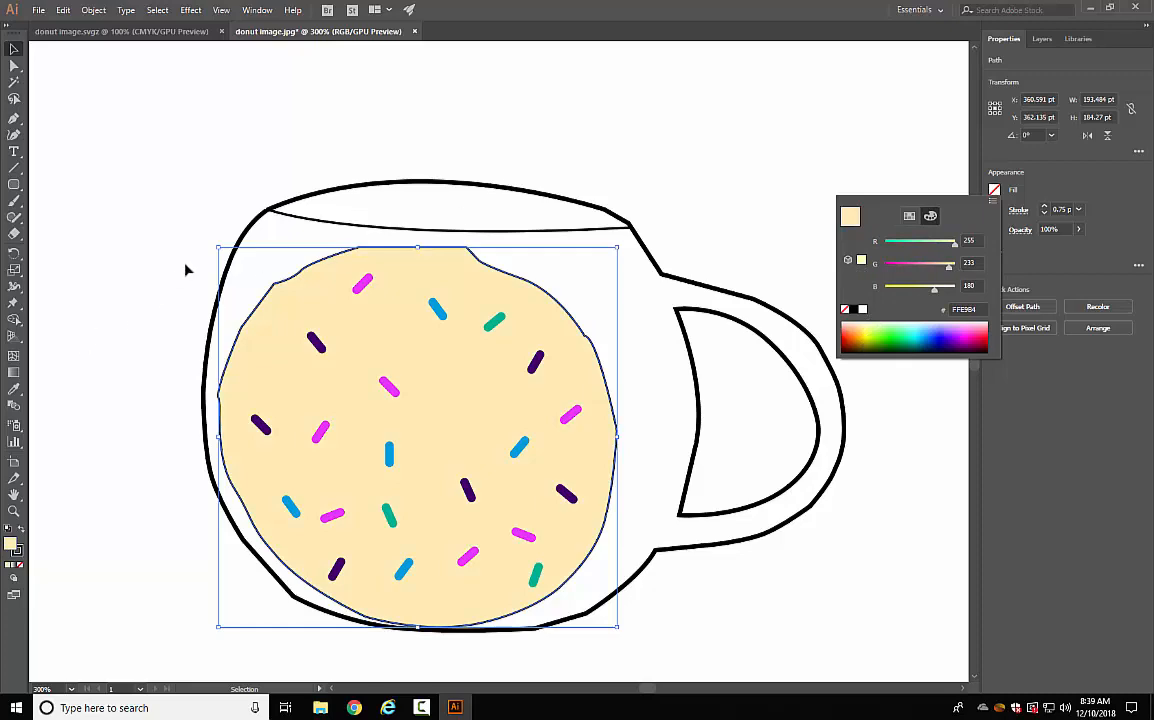
pyautogui.click(12, 48)
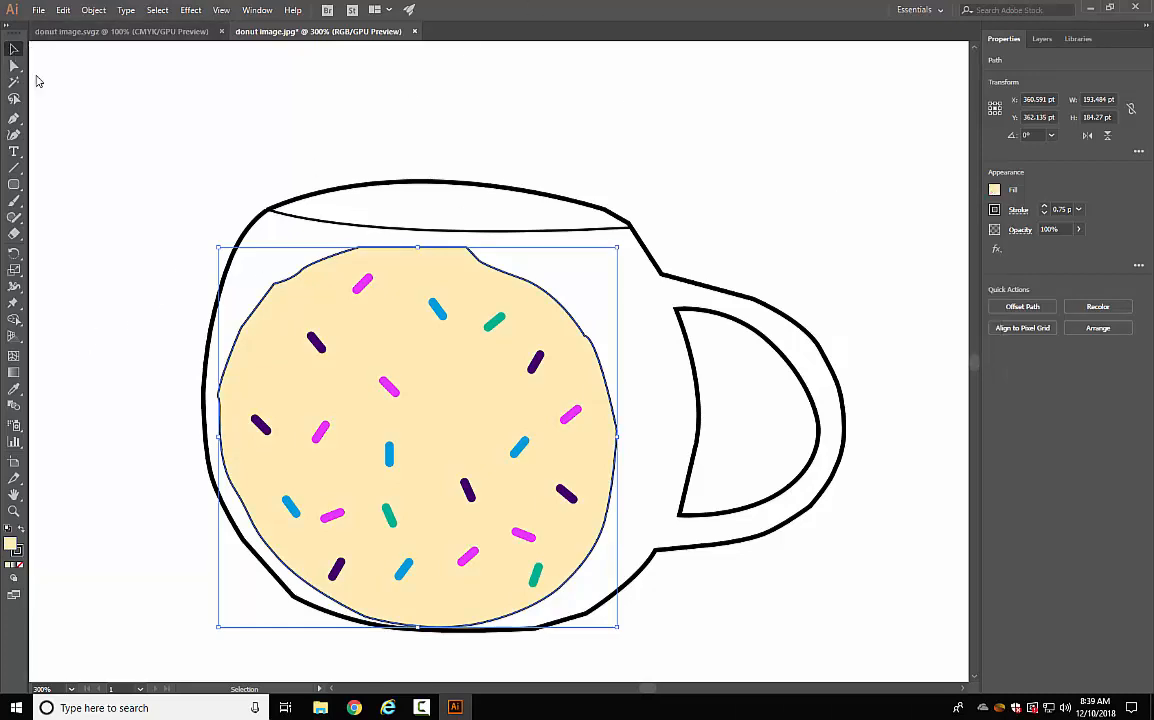
pyautogui.click(53, 110)
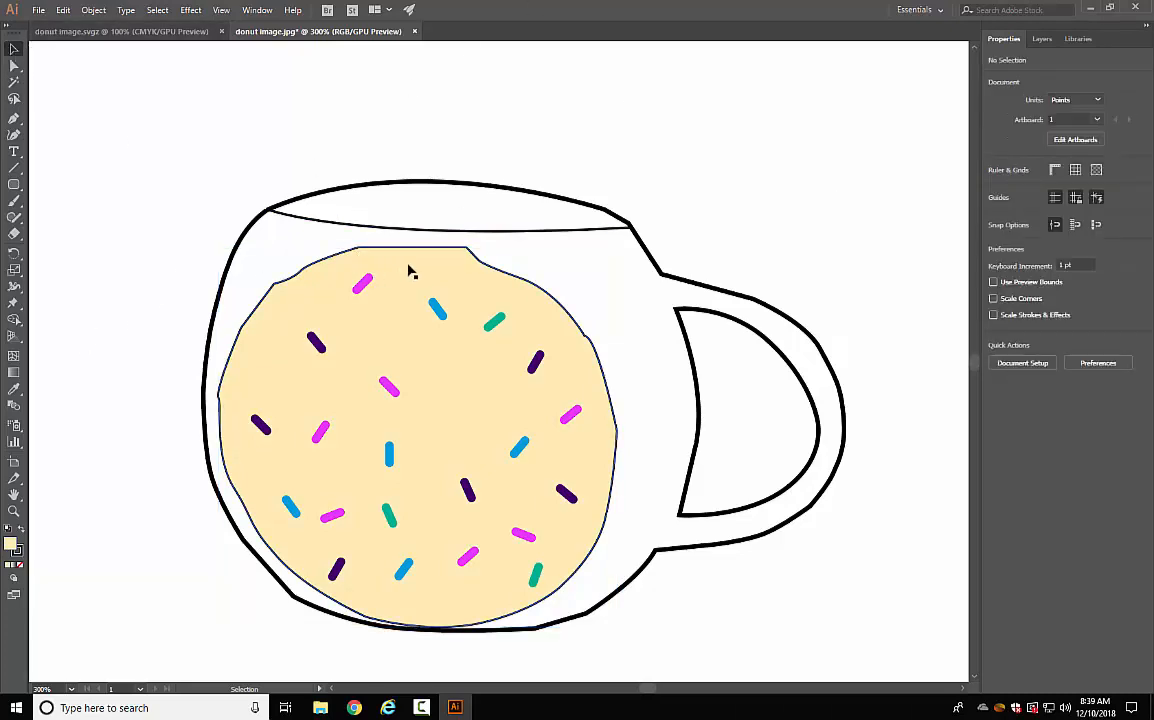
# Bring the donut hole circle to the front, moving the tan donut aside to reach it and back onto the mug.
pyautogui.moveTo(427, 263); pyautogui.dragTo(787, 147)
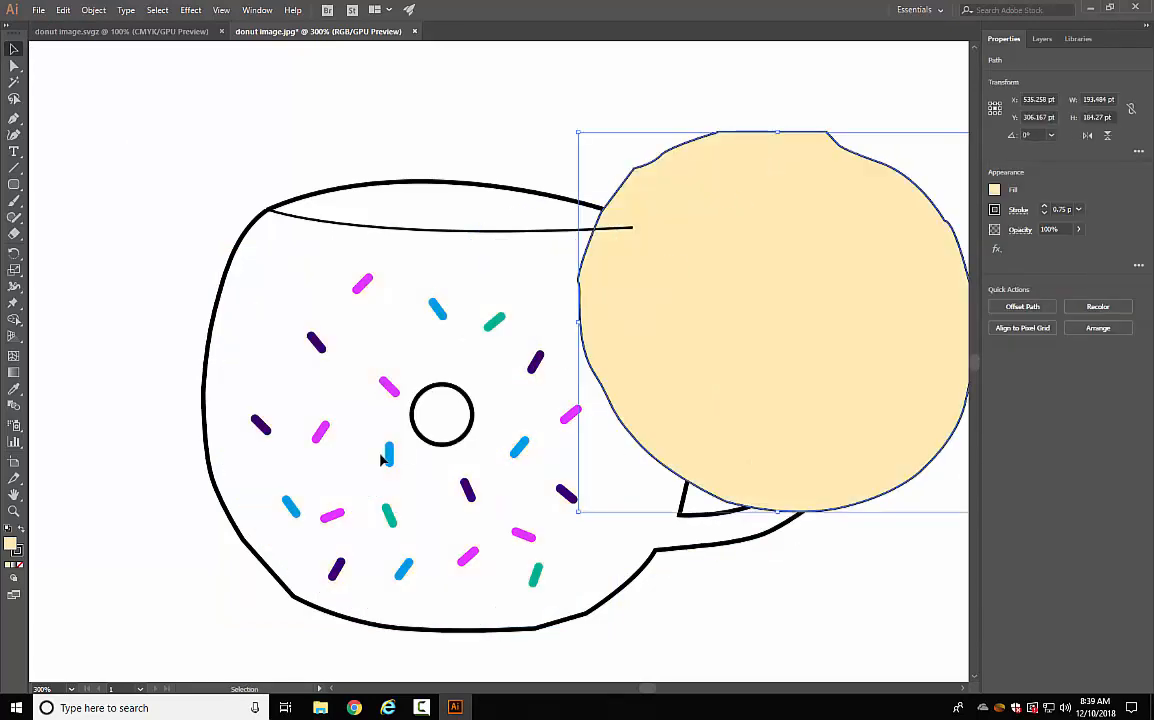
pyautogui.click(473, 420)
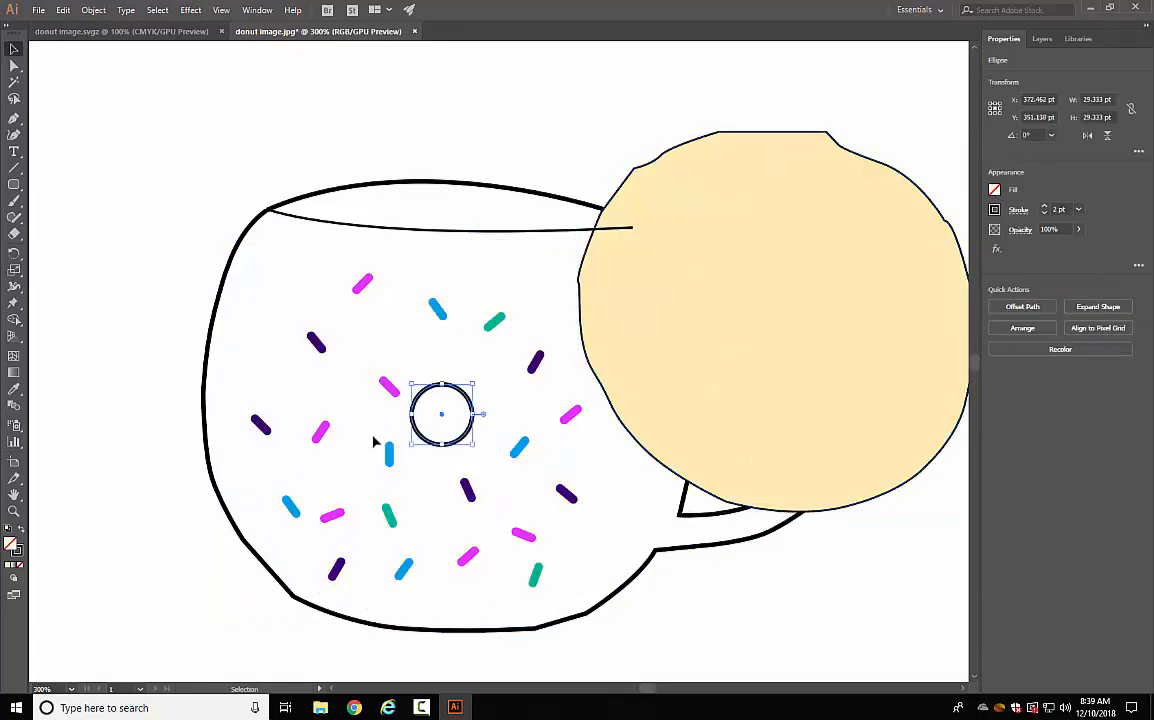
pyautogui.rightClick(437, 427)
pyautogui.moveTo(490, 358)
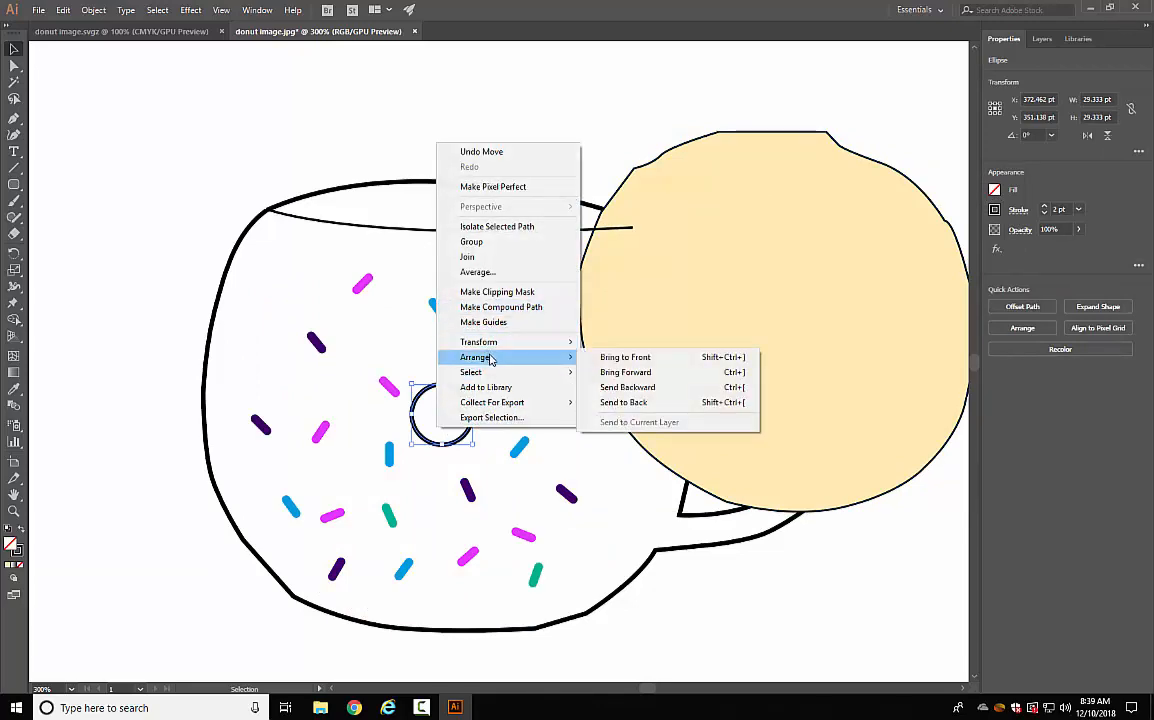
pyautogui.click(632, 359)
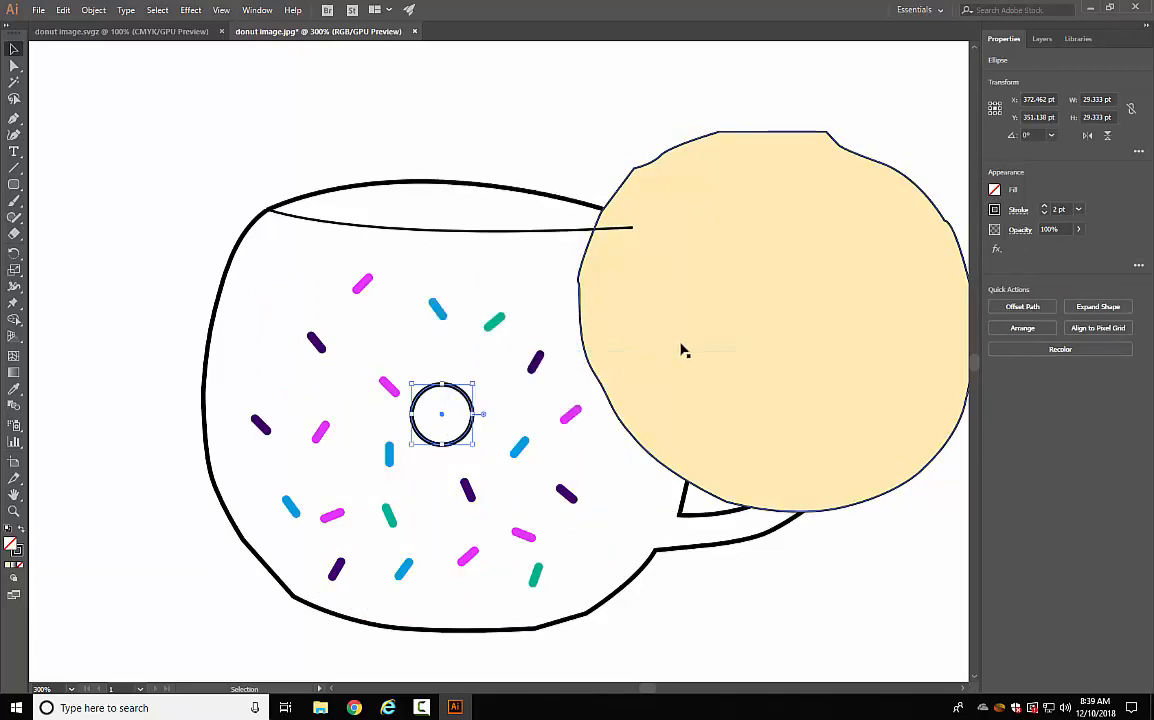
pyautogui.moveTo(840, 362); pyautogui.dragTo(553, 416)
pyautogui.click(822, 183)
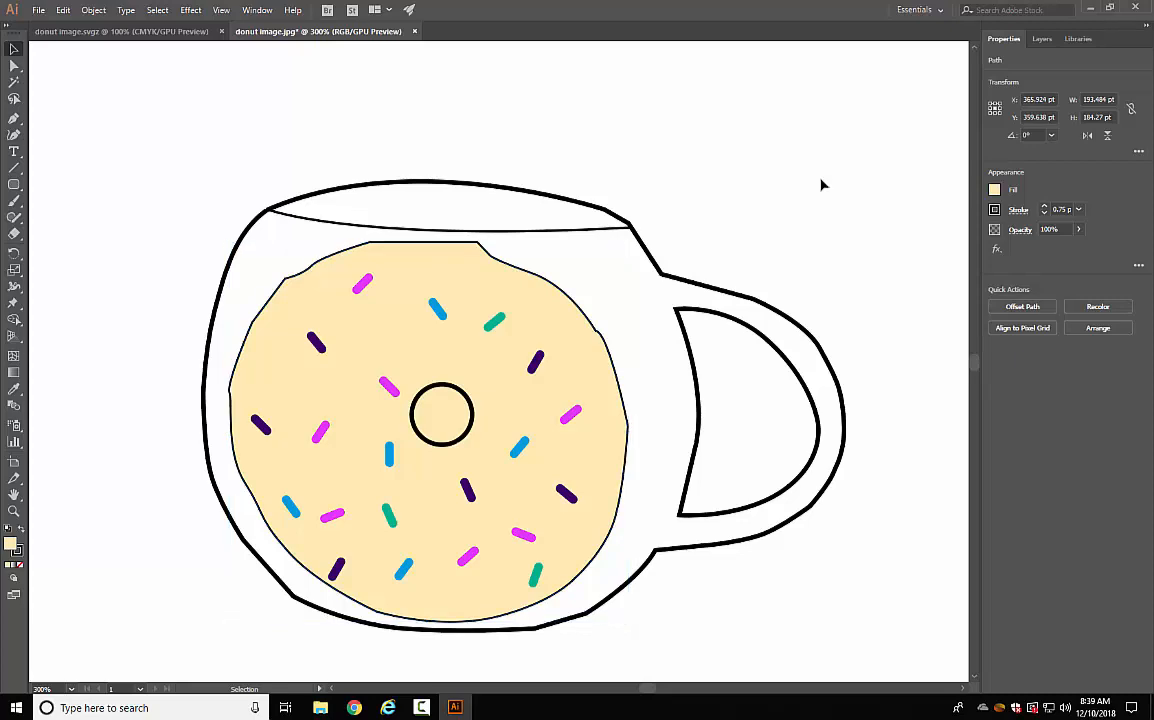
# Fill the donut hole circle with white FFFFFF, thin its outline to 0.25 pt, and deselect it.
pyautogui.click(473, 426)
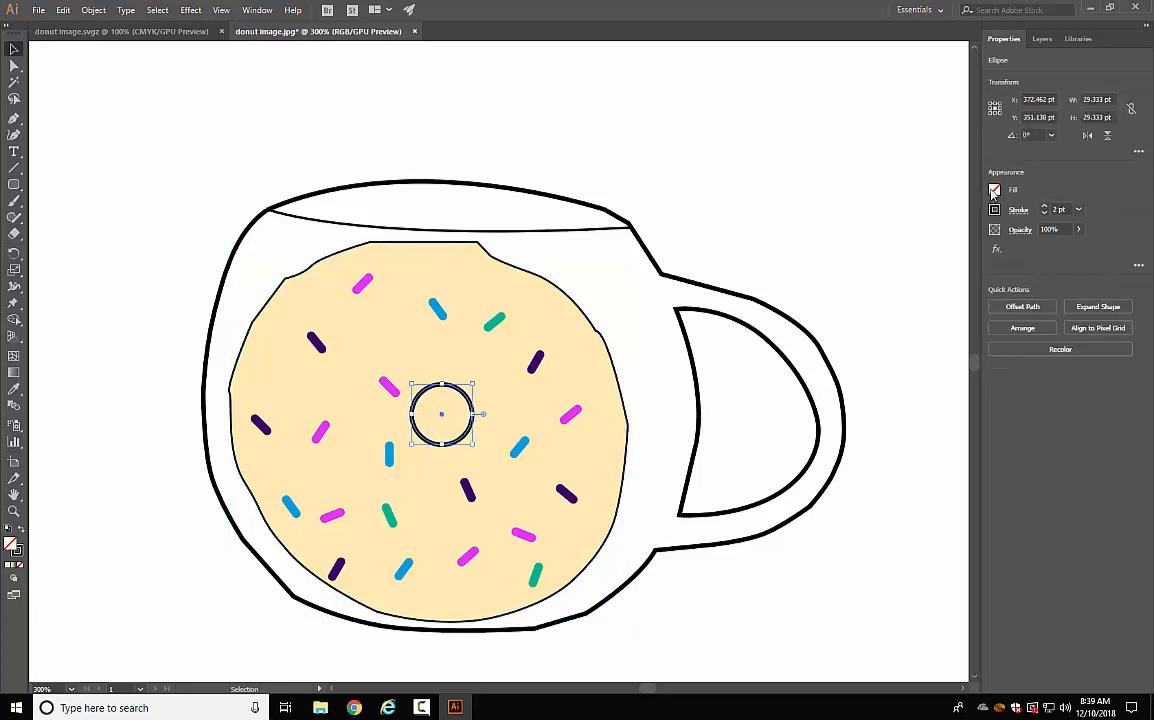
pyautogui.click(993, 191)
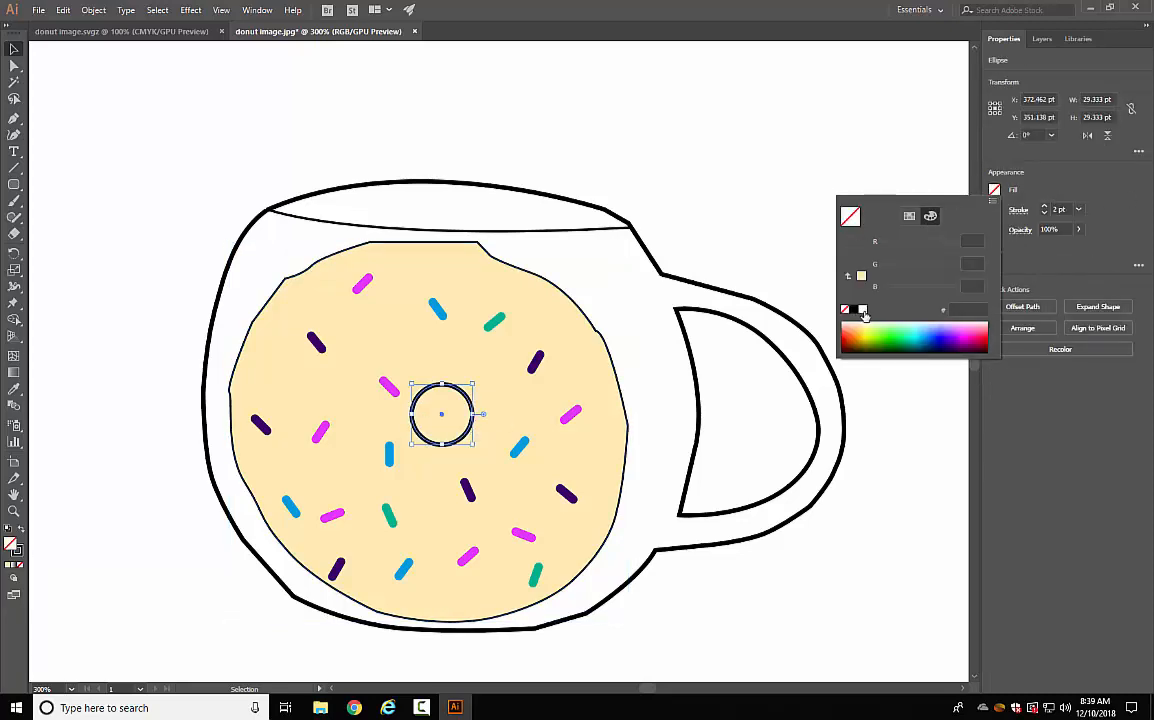
pyautogui.click(863, 311)
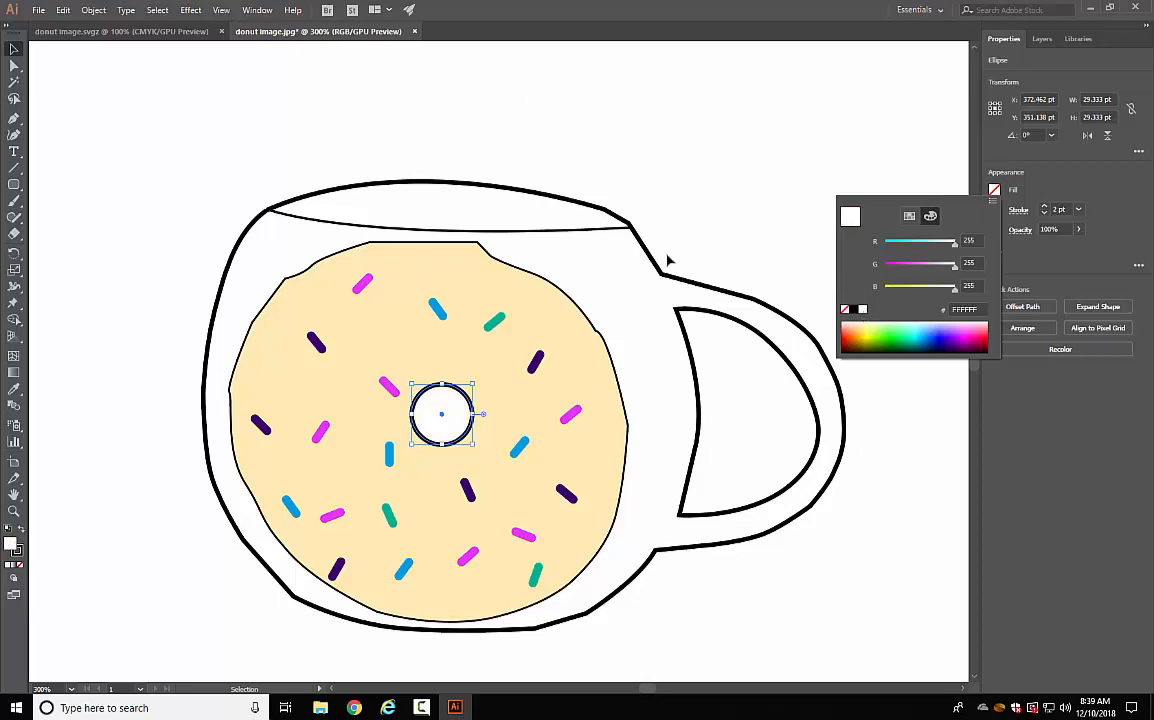
pyautogui.click(1064, 183)
pyautogui.click(994, 210)
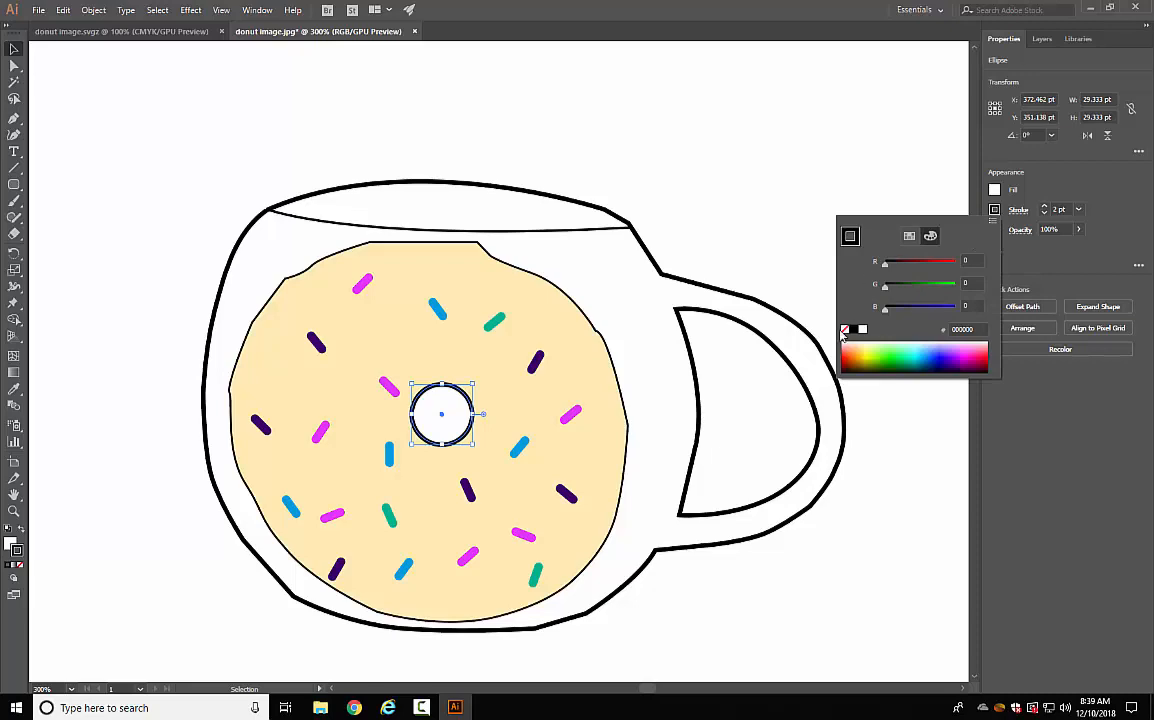
pyautogui.click(845, 331)
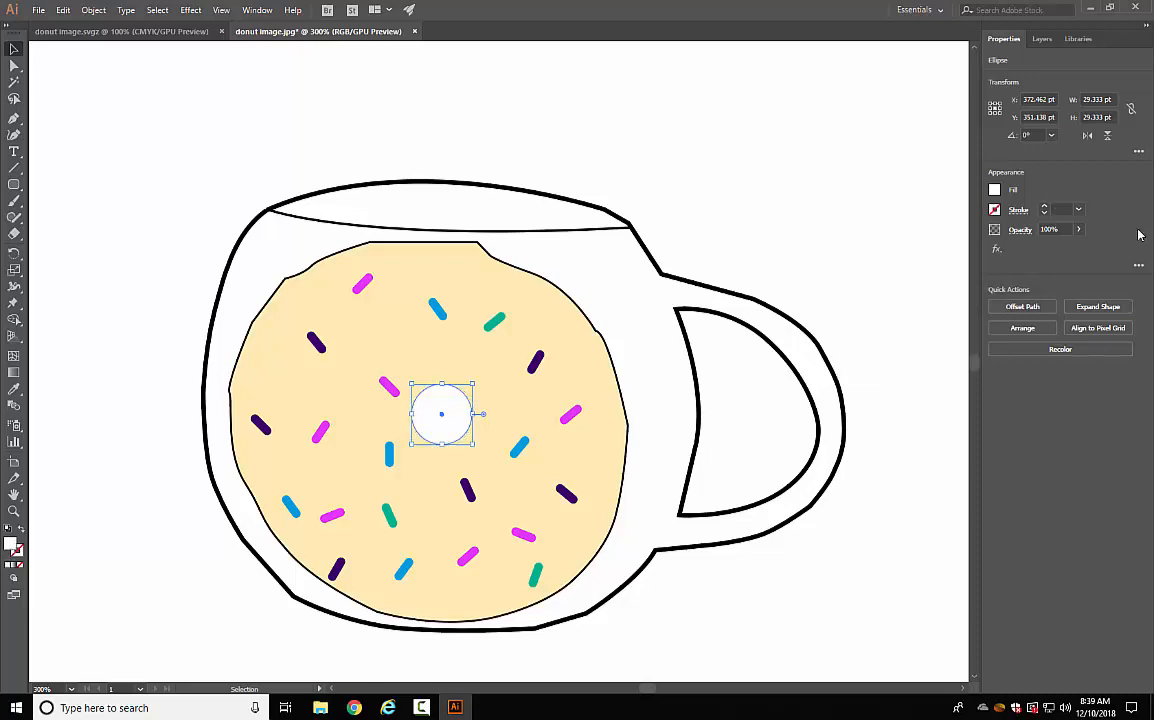
pyautogui.click(1044, 209)
pyautogui.click(858, 172)
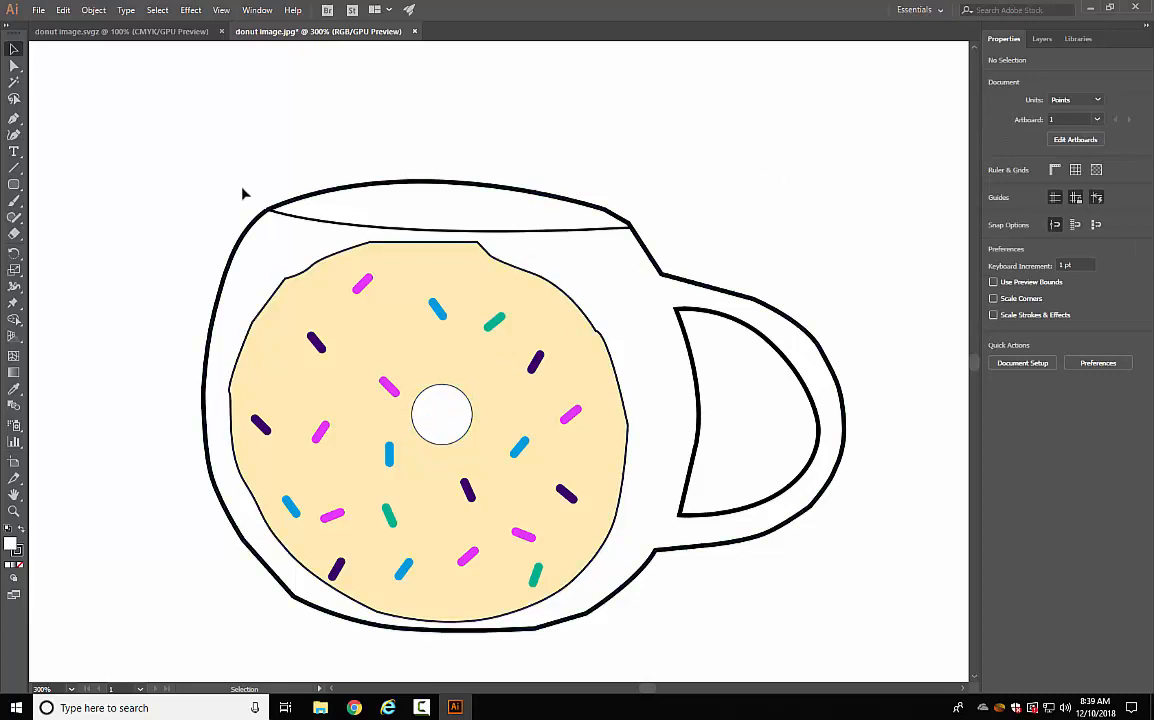
# Give the mug body a light blue fill and a 0.5 pt stroke in blue 9FB7FF, and deselect it.
pyautogui.click(298, 220)
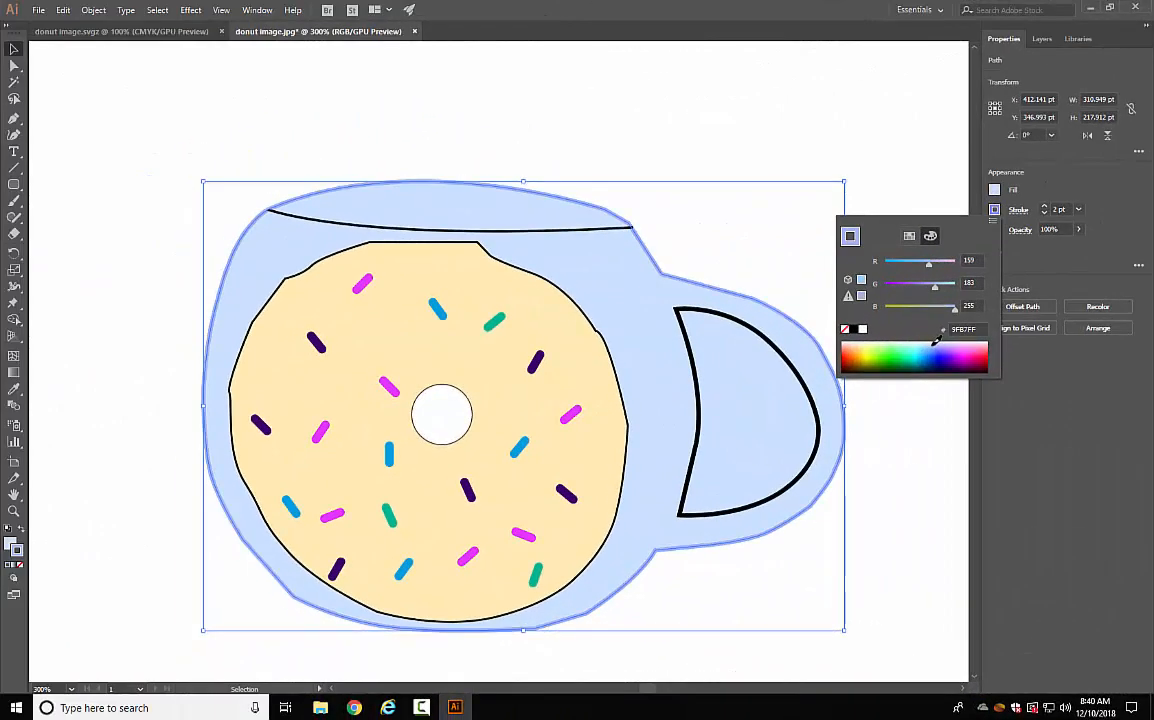
pyautogui.click(1091, 158)
pyautogui.click(1045, 214)
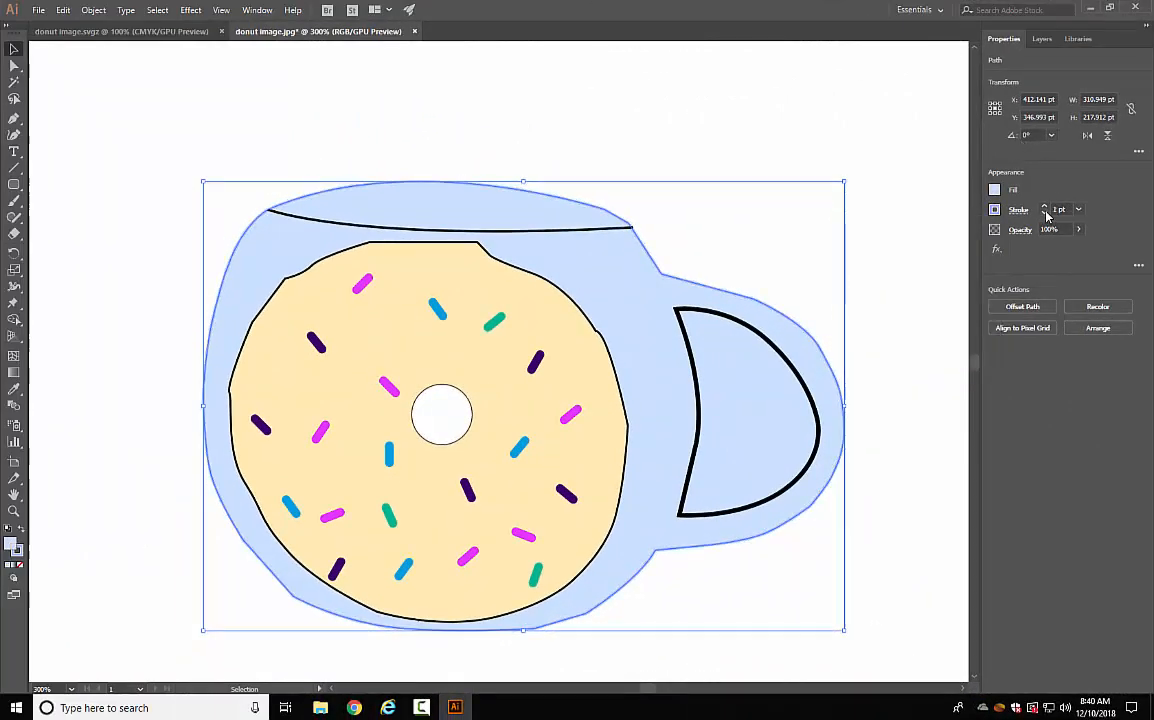
pyautogui.click(1045, 214)
pyautogui.click(1045, 214)
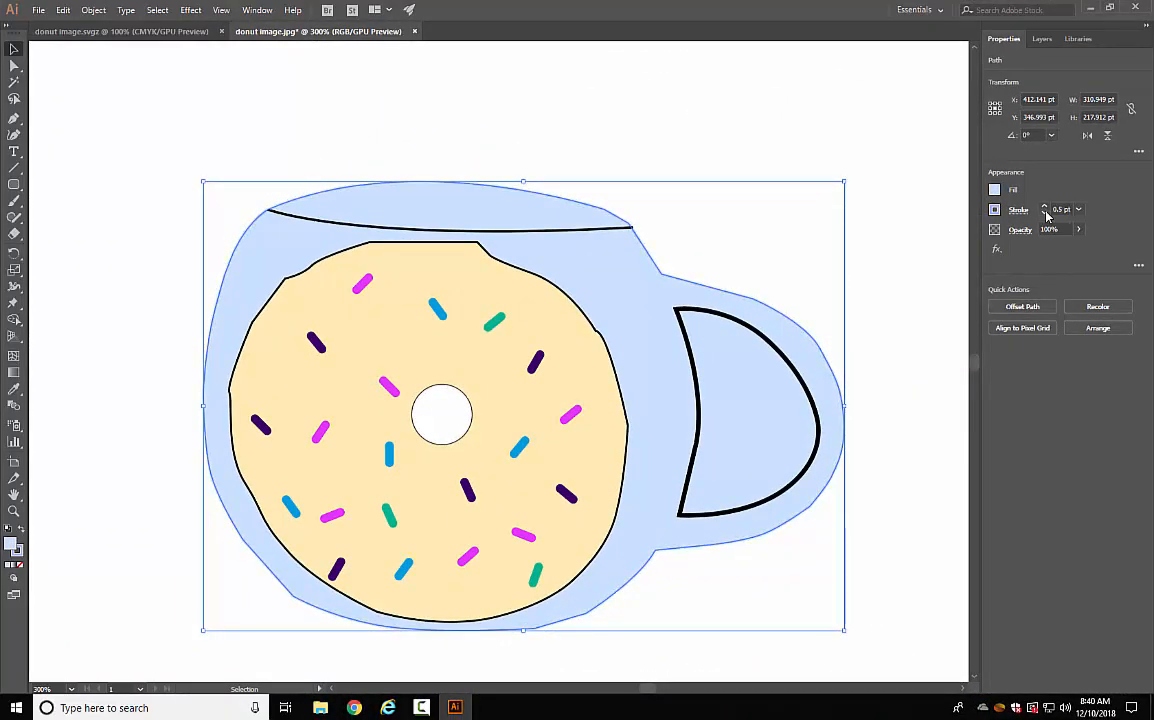
pyautogui.click(911, 125)
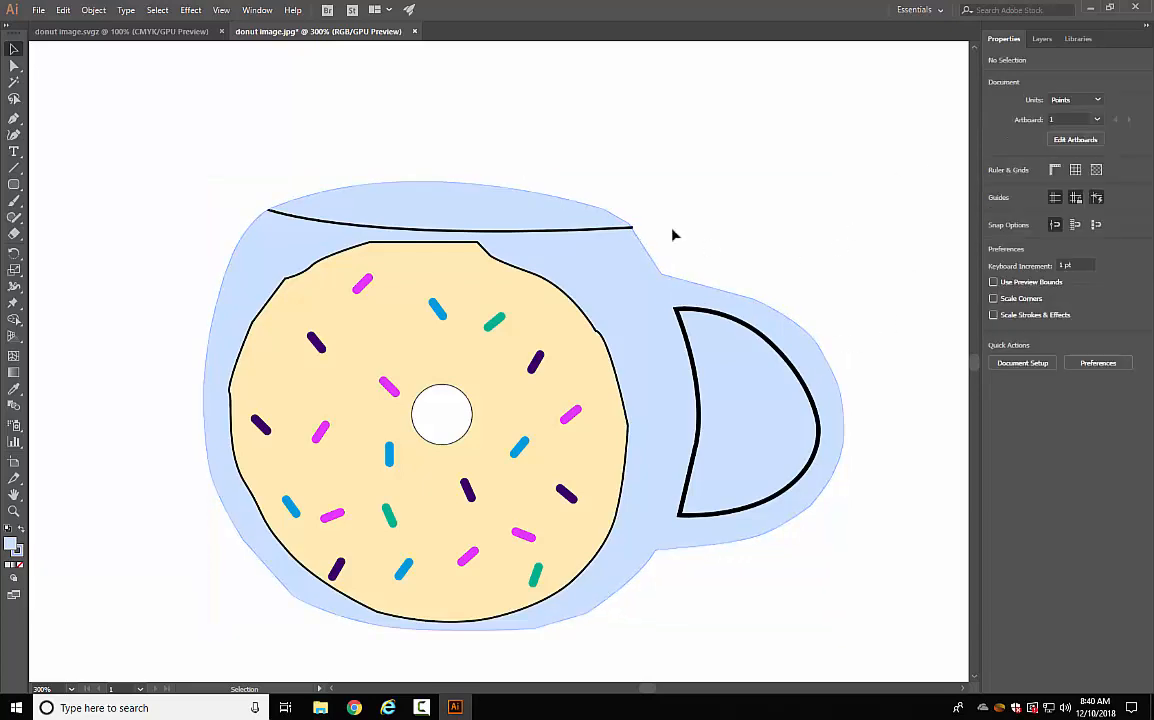
# Give the curved line at the mug's rim a thicker light purple stroke without a fill, and deselect it.
pyautogui.click(615, 231)
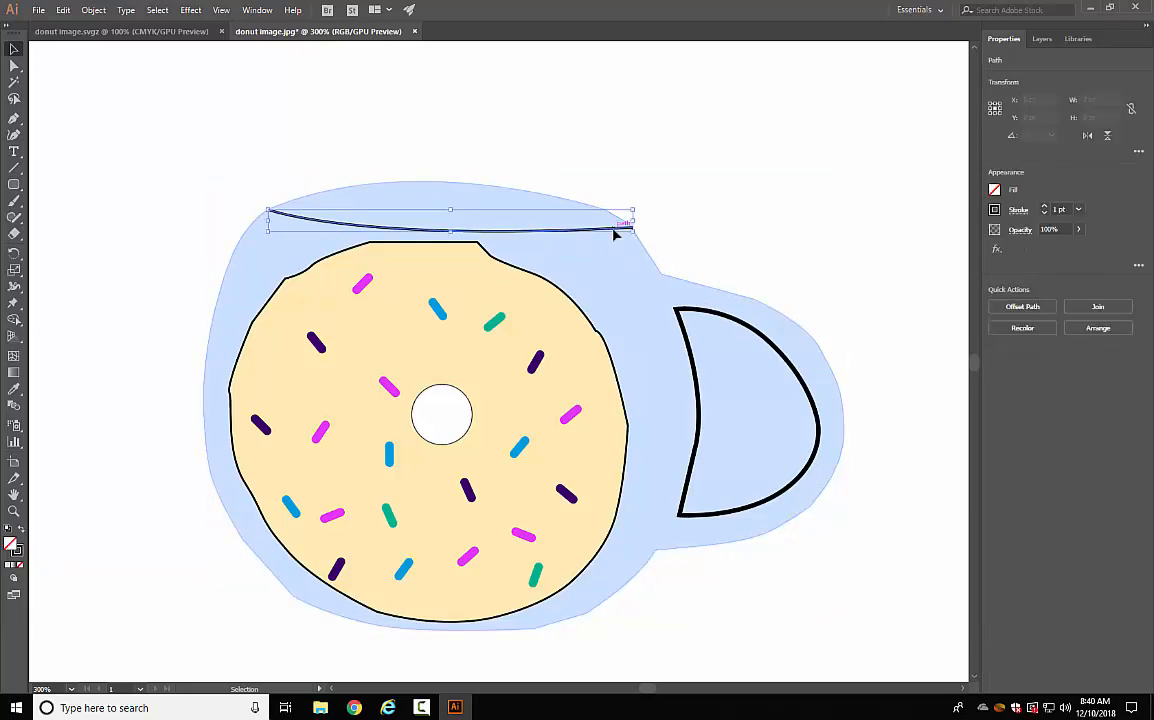
pyautogui.click(997, 190)
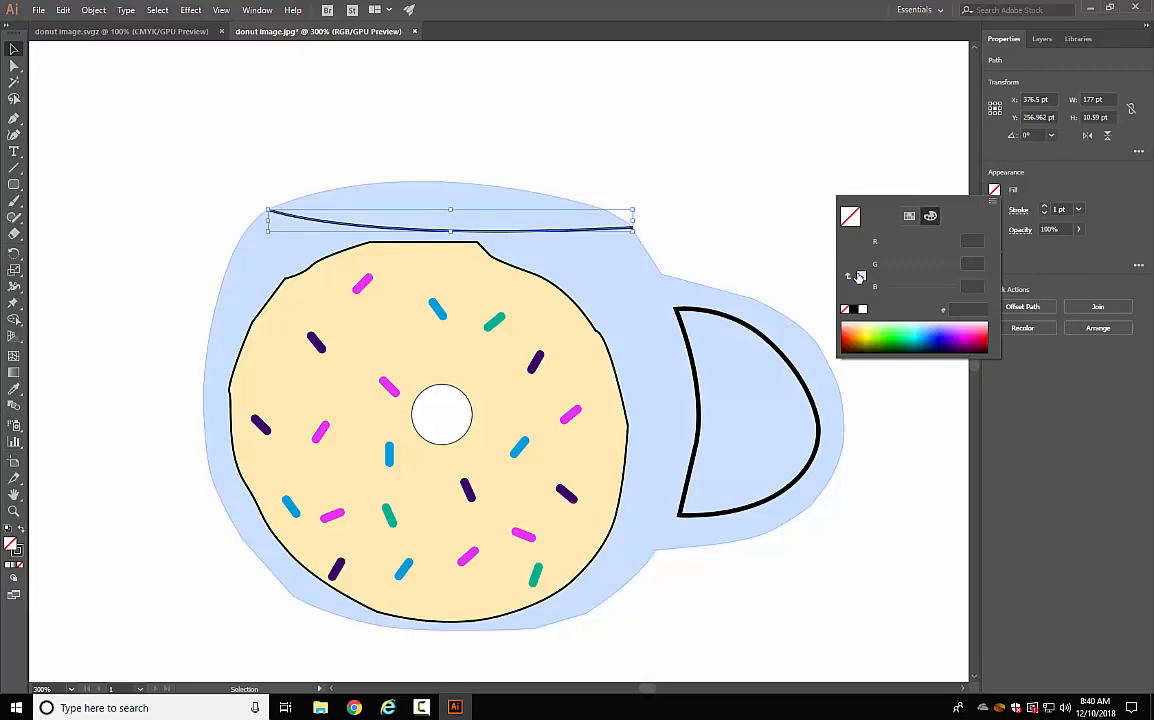
pyautogui.click(860, 274)
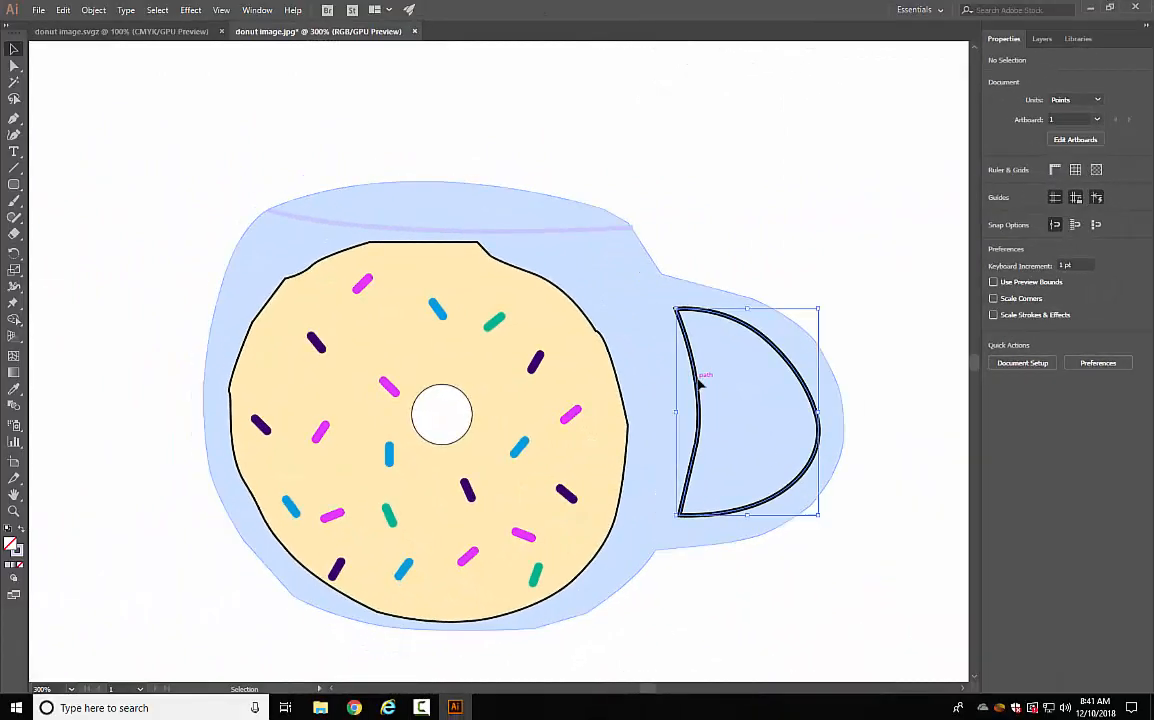
# Set the stroke weight of the handle opening's outline to 0.5 pt.
pyautogui.click(700, 382)
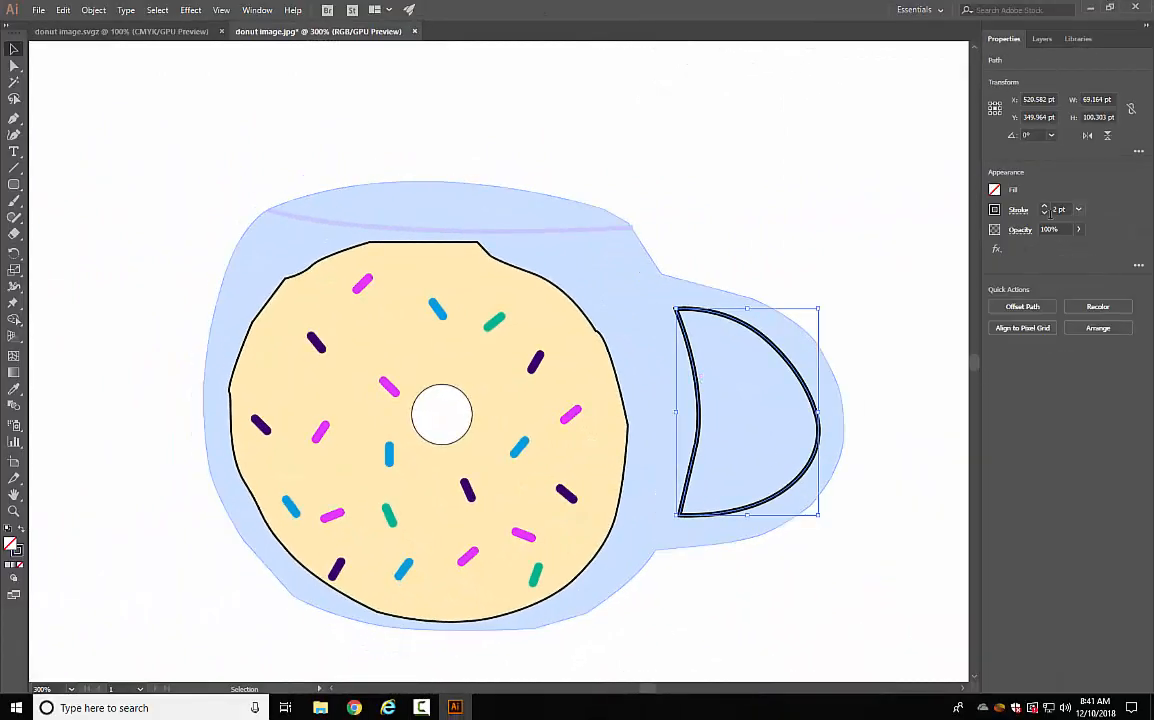
pyautogui.click(995, 210)
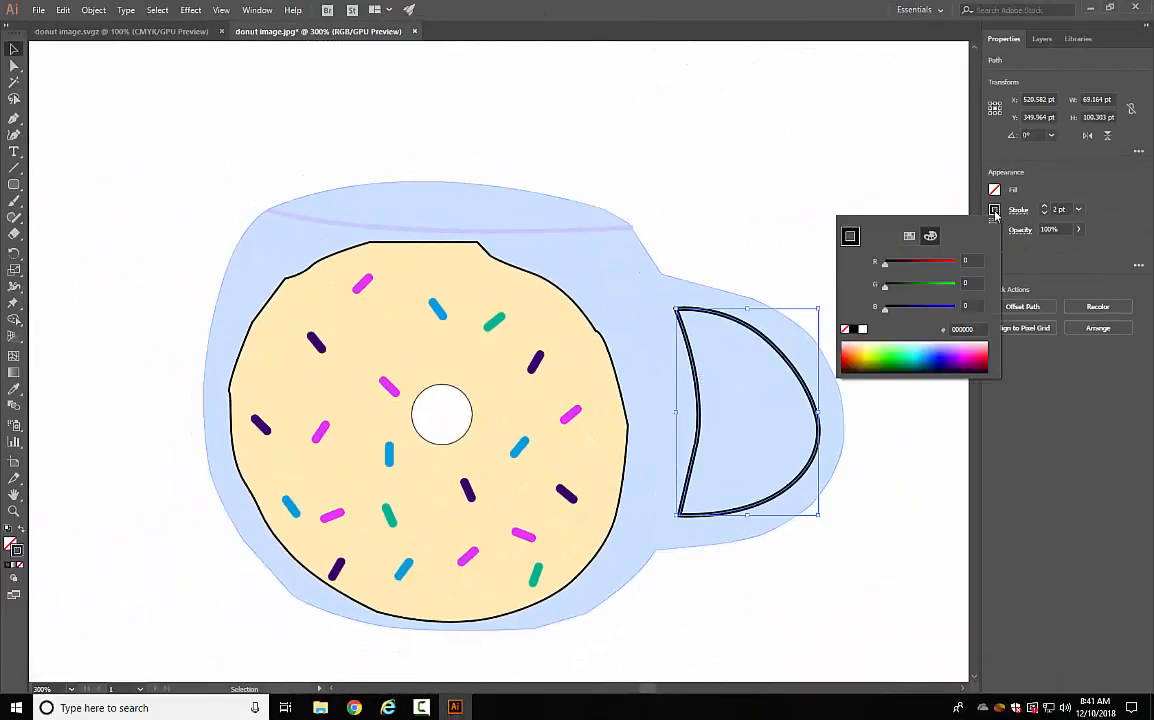
pyautogui.click(1044, 220)
pyautogui.click(1045, 218)
pyautogui.click(1045, 218)
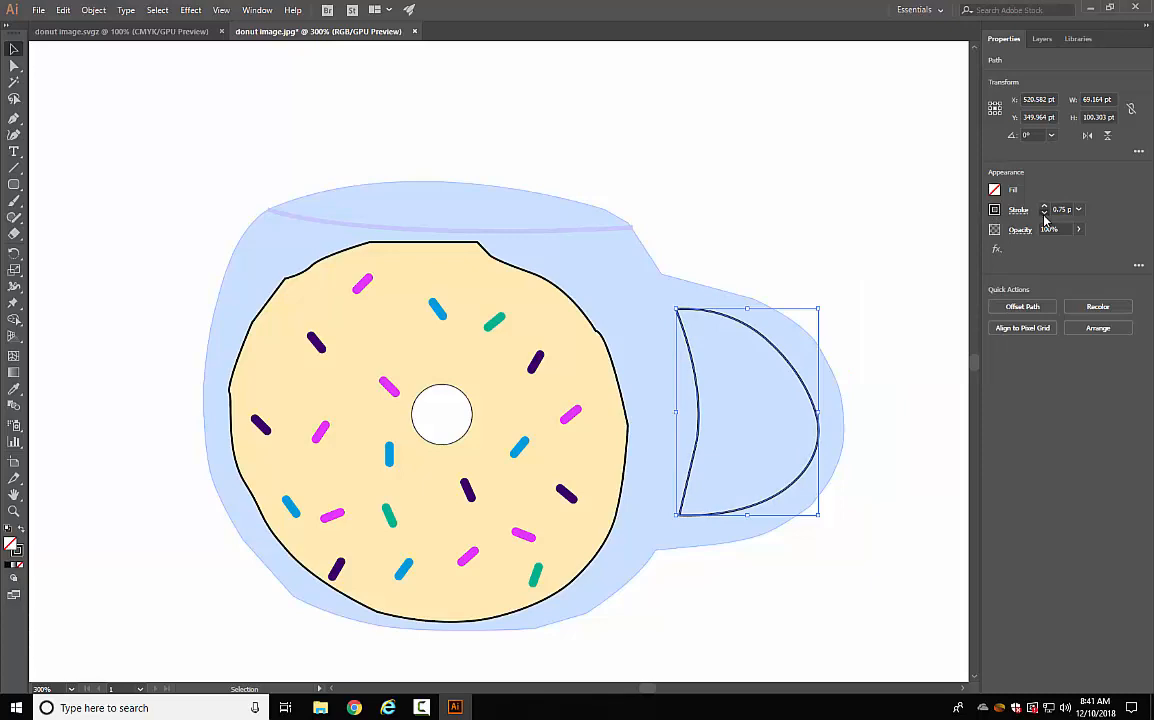
pyautogui.click(1045, 218)
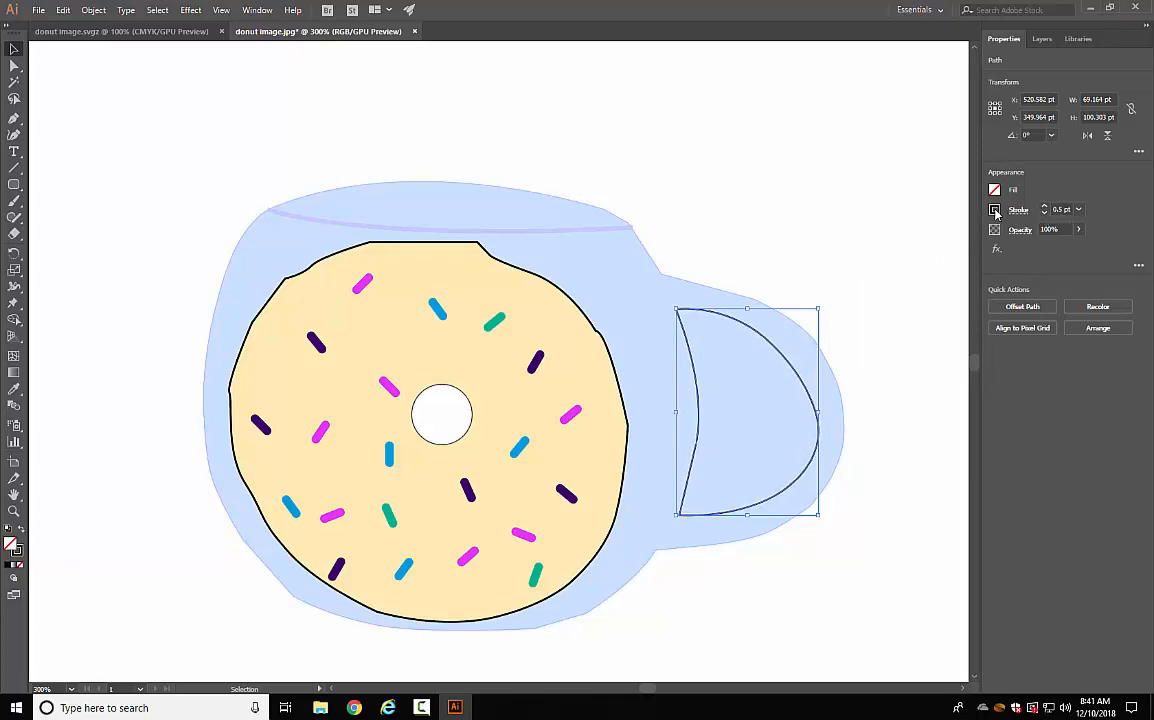
# Fill the handle opening with white and deselect it.
pyautogui.click(995, 210)
pyautogui.click(994, 190)
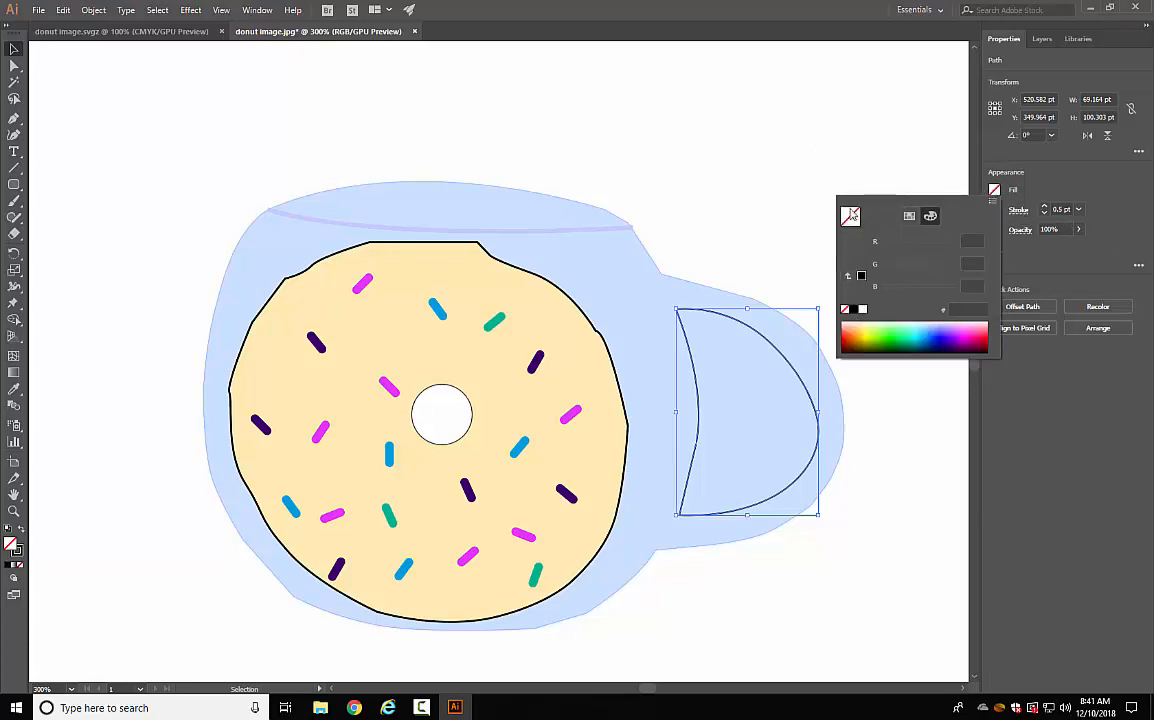
pyautogui.click(863, 308)
pyautogui.click(906, 311)
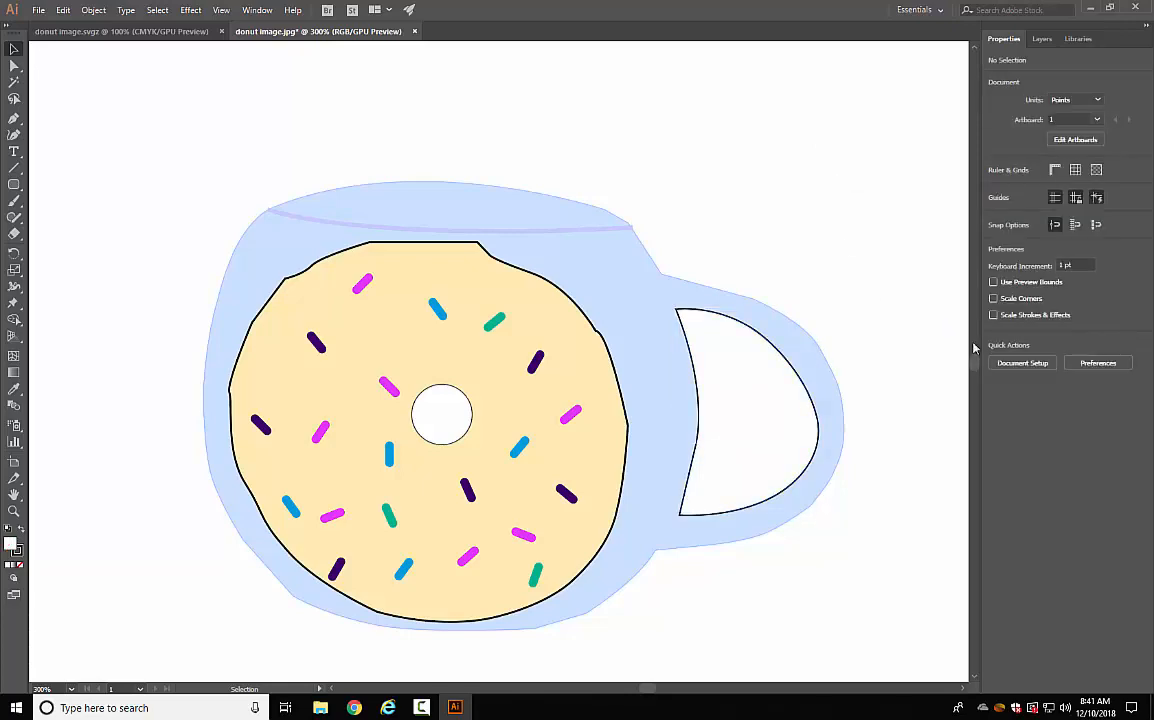
# Recolour the handle opening's outline with the light blue stroke AABFFF and deselect it.
pyautogui.click(803, 388)
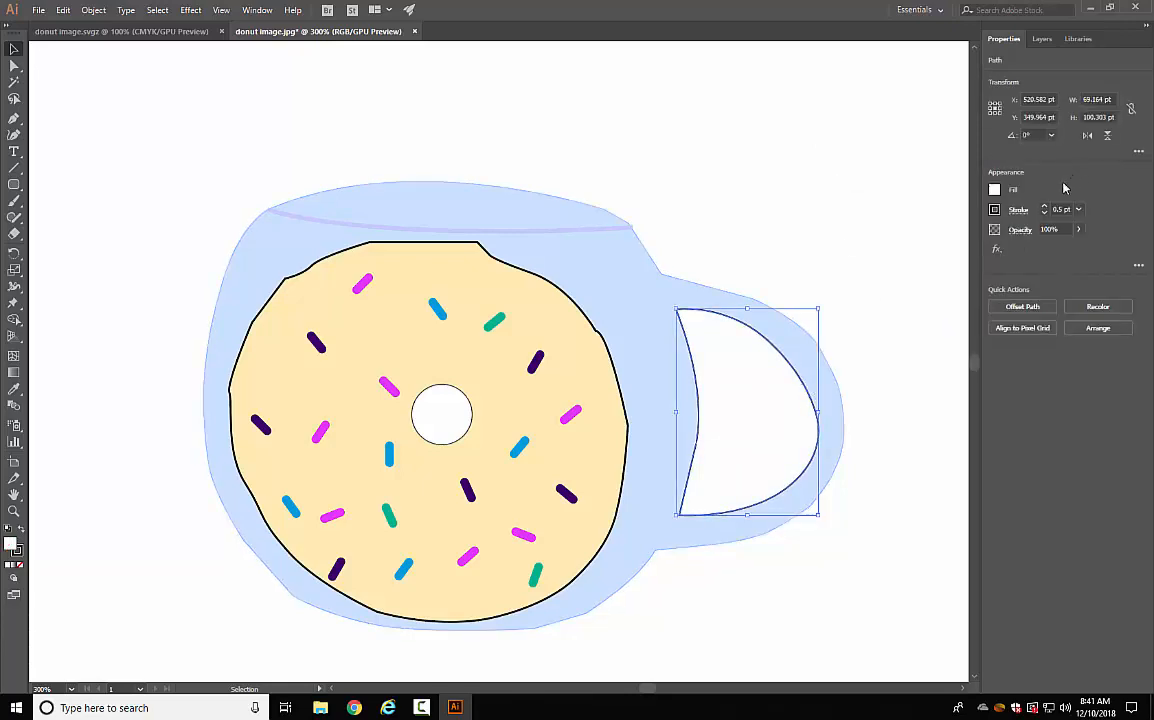
pyautogui.click(995, 211)
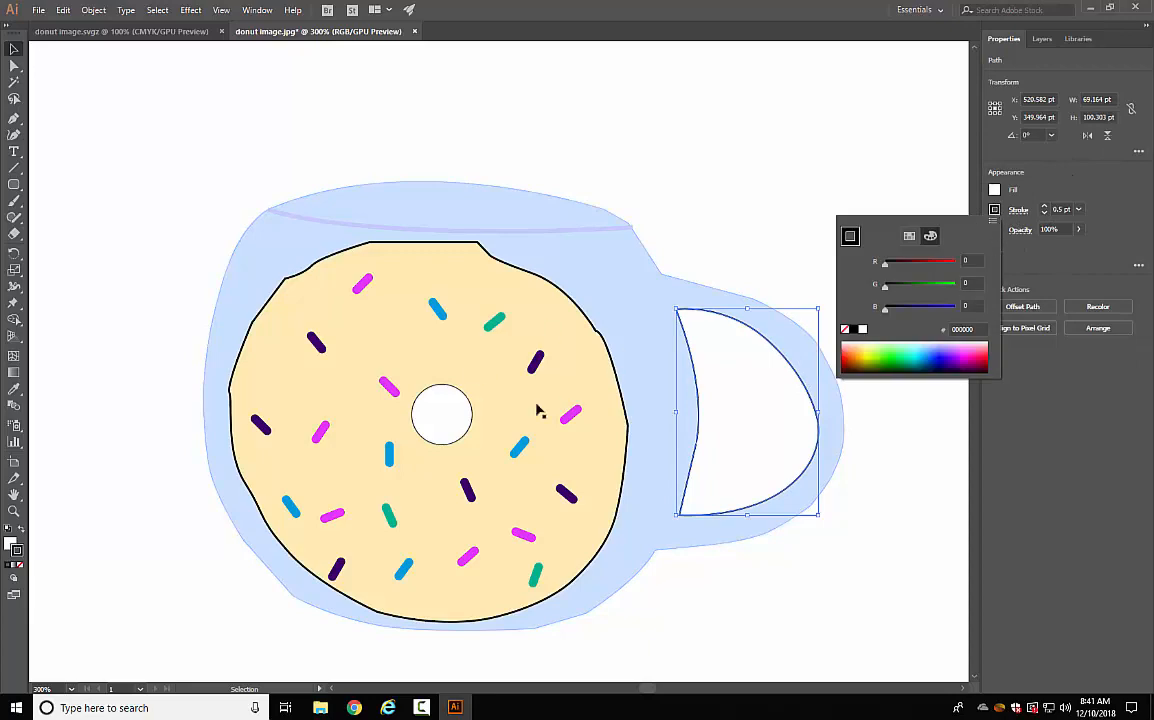
pyautogui.click(934, 340)
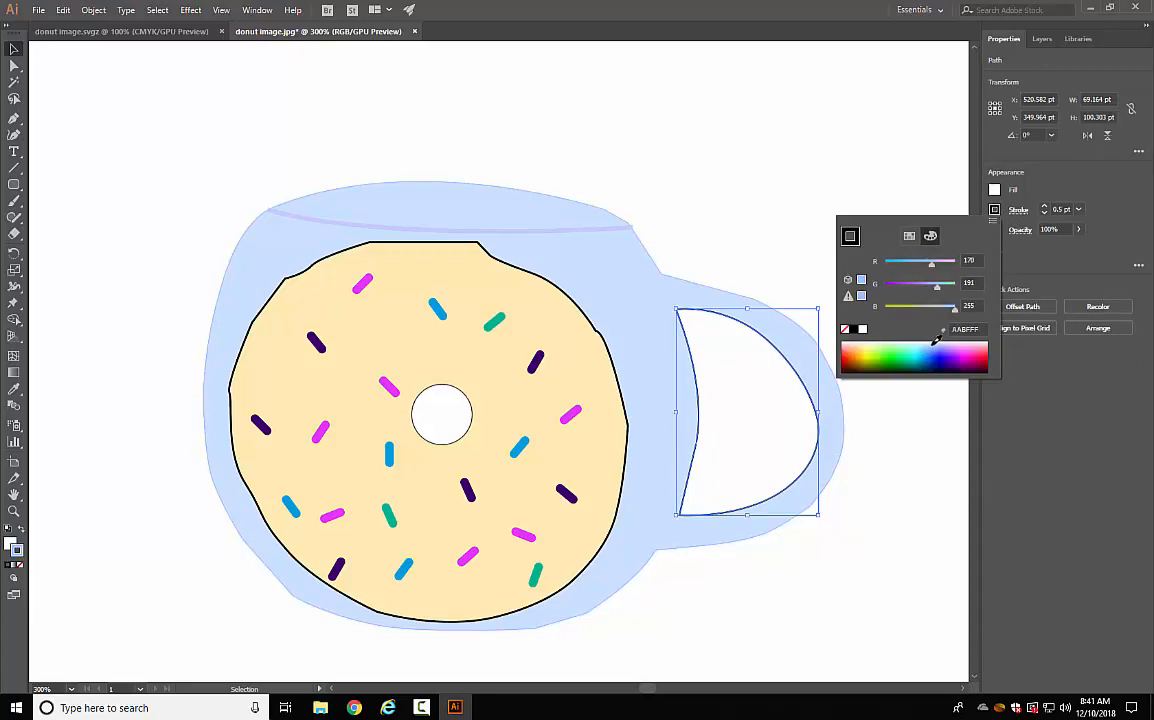
pyautogui.click(761, 137)
pyautogui.click(902, 237)
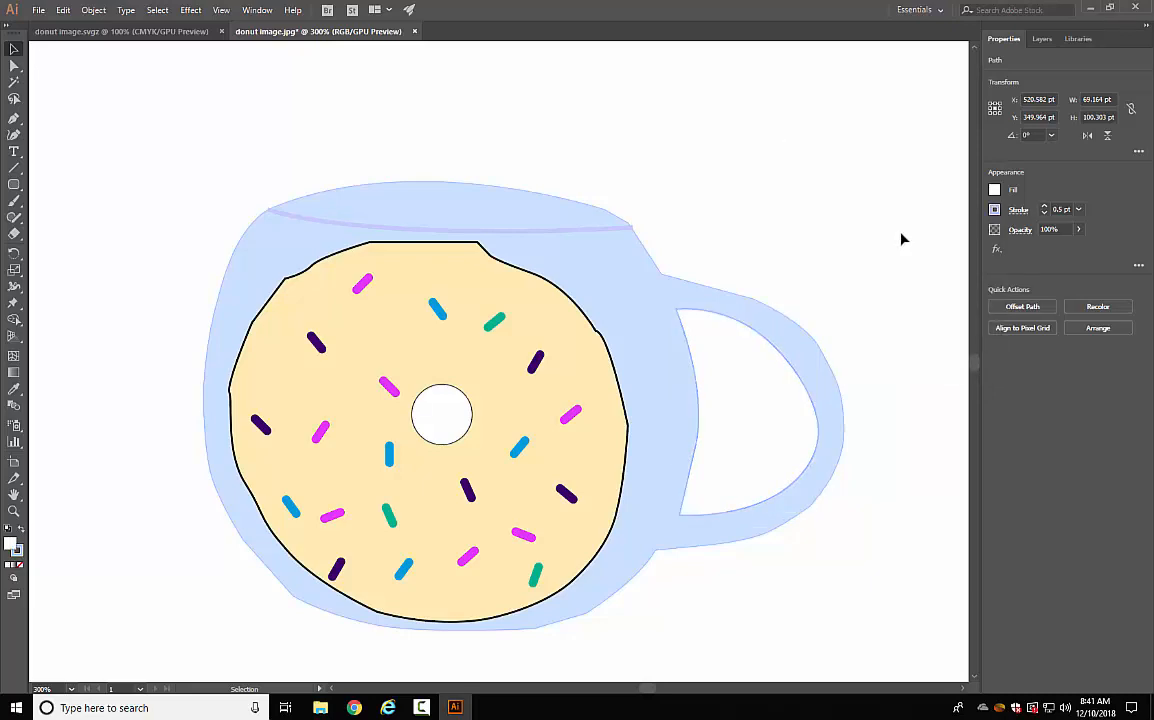
# Recolour the donut's black outline light yellow and deselect it.
pyautogui.click(517, 265)
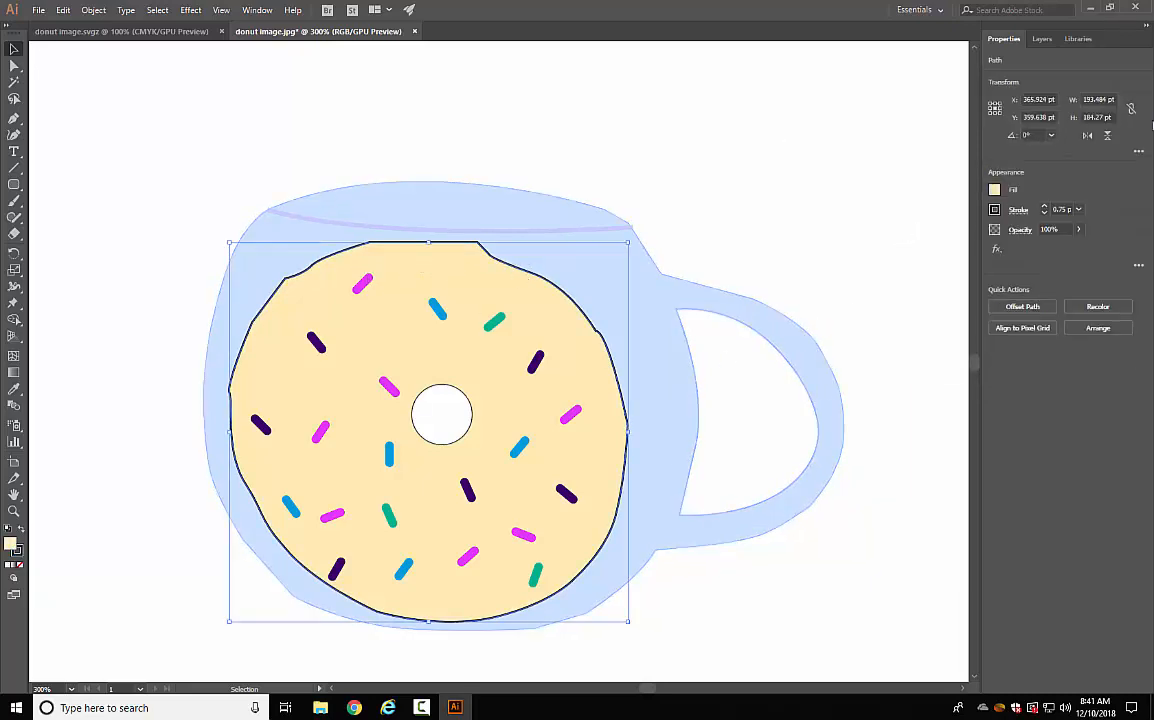
pyautogui.click(995, 210)
pyautogui.moveTo(918, 353); pyautogui.dragTo(865, 341)
pyautogui.click(687, 153)
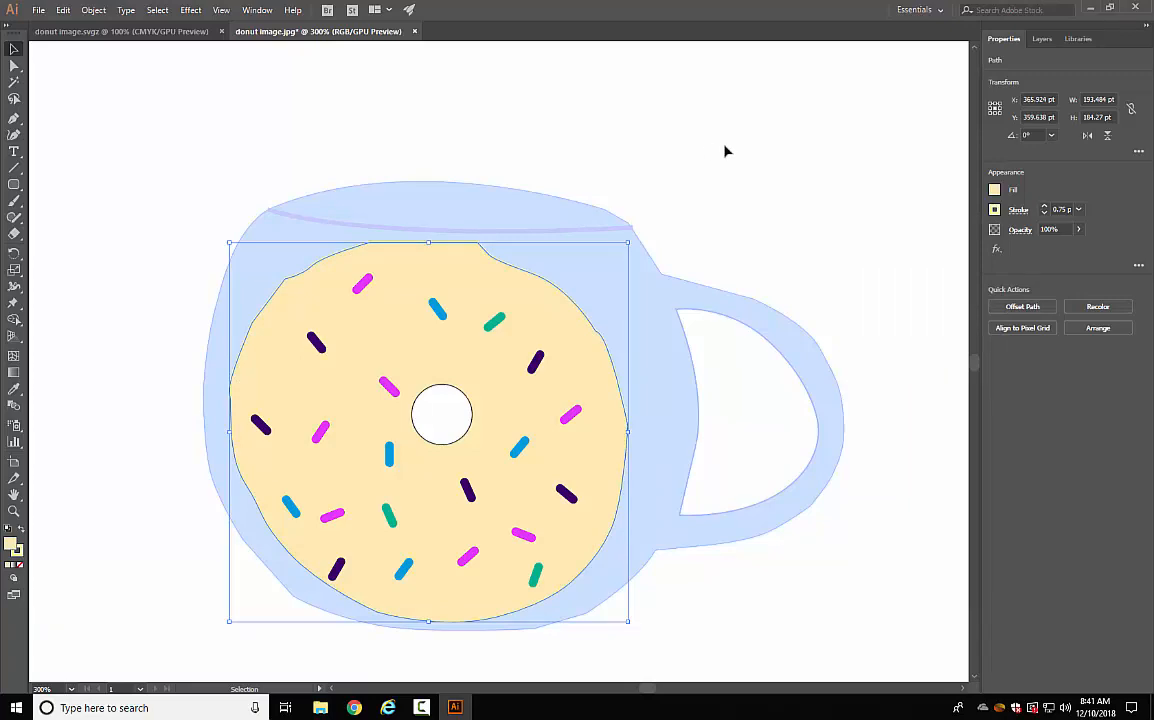
pyautogui.click(726, 151)
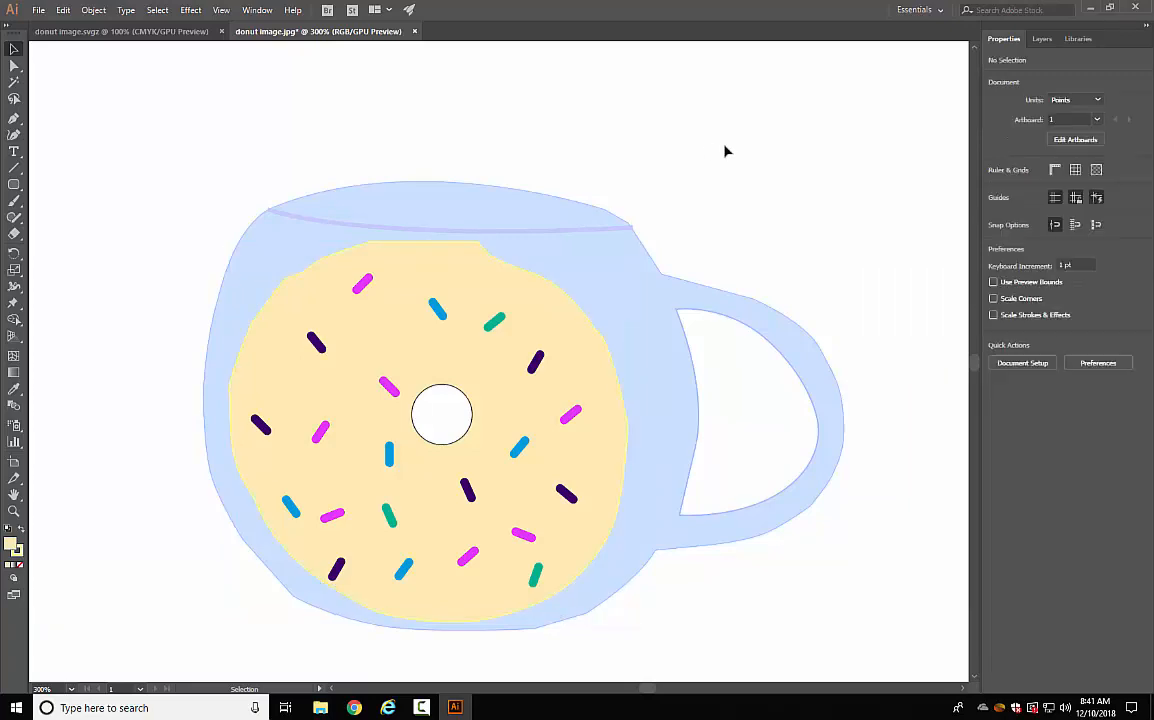
# Change the donut hole circle's outline to white so it blends with its fill, and deselect it.
pyautogui.click(443, 441)
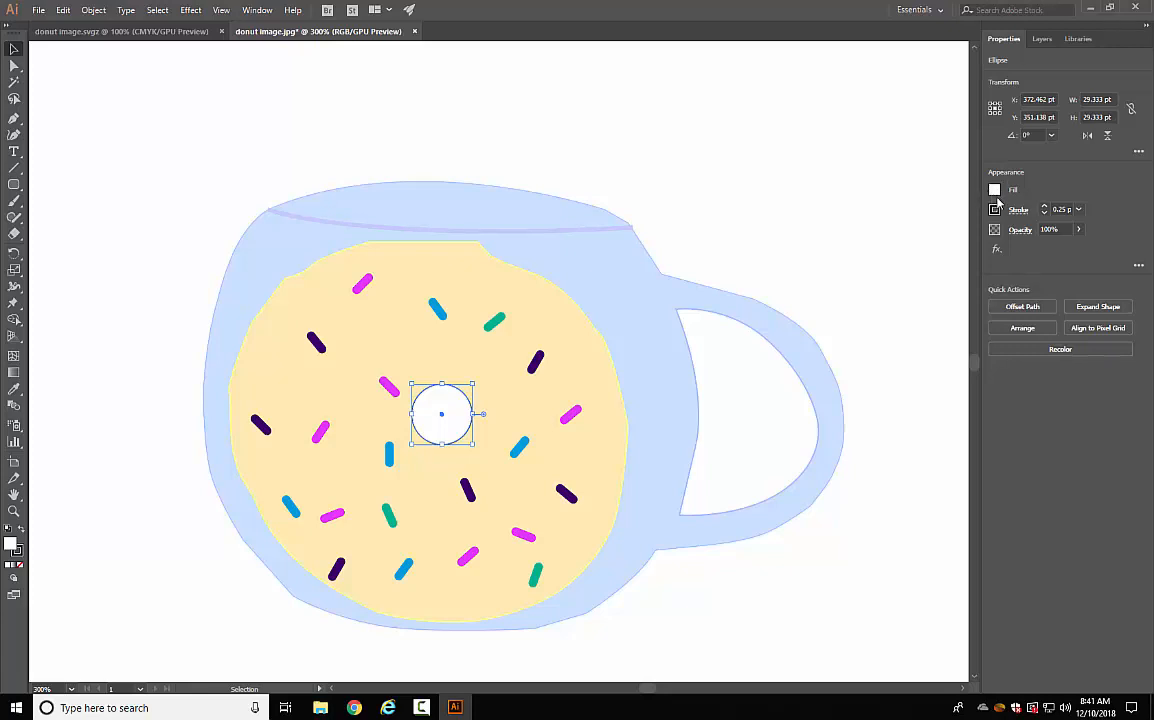
pyautogui.click(995, 210)
pyautogui.moveTo(884, 353); pyautogui.dragTo(878, 338)
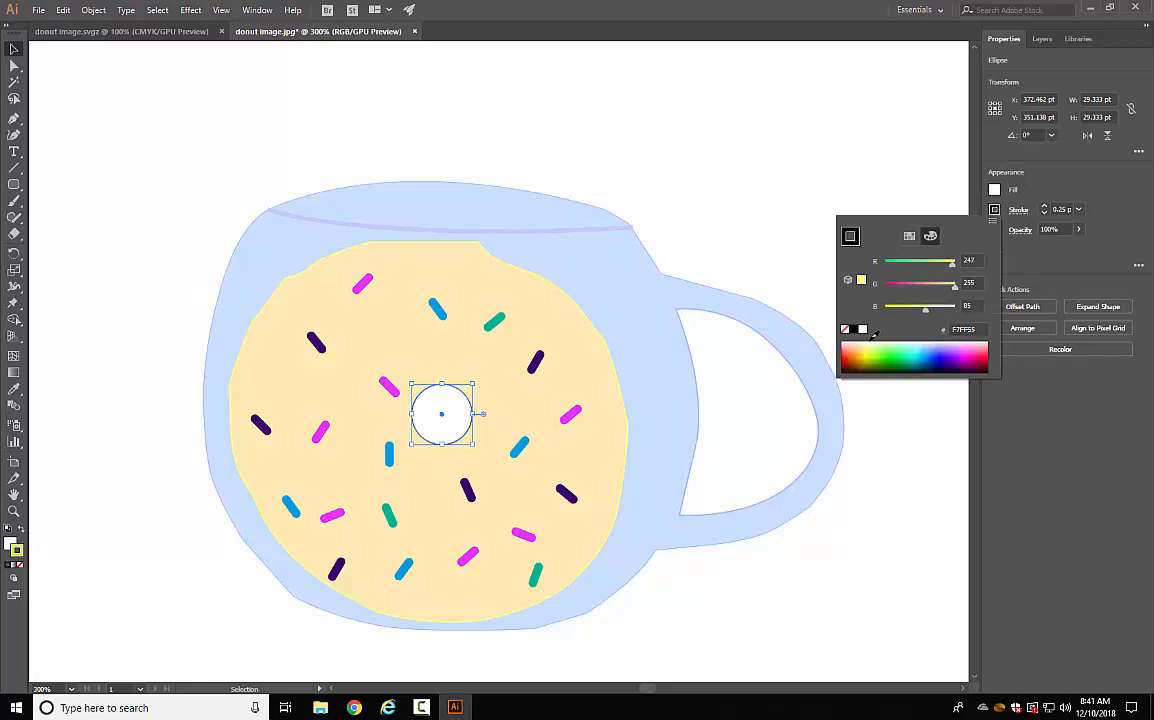
pyautogui.click(828, 258)
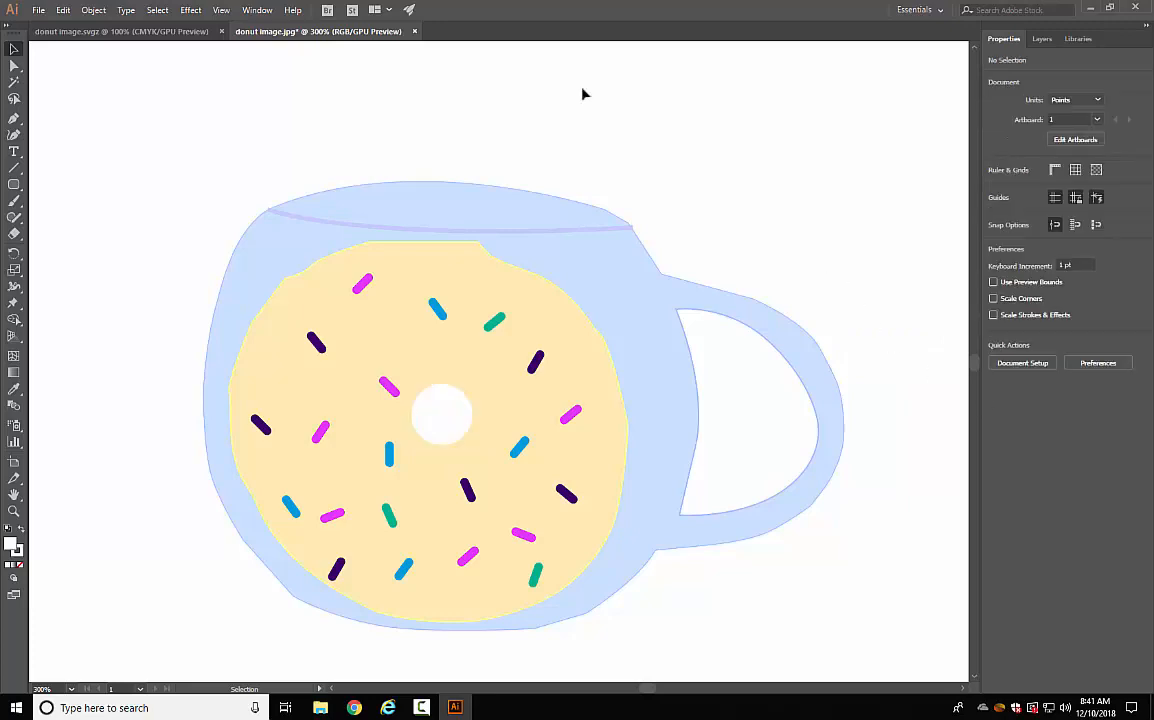
pyautogui.hotkey('ctrl', '-')
pyautogui.hotkey('ctrl', '-')
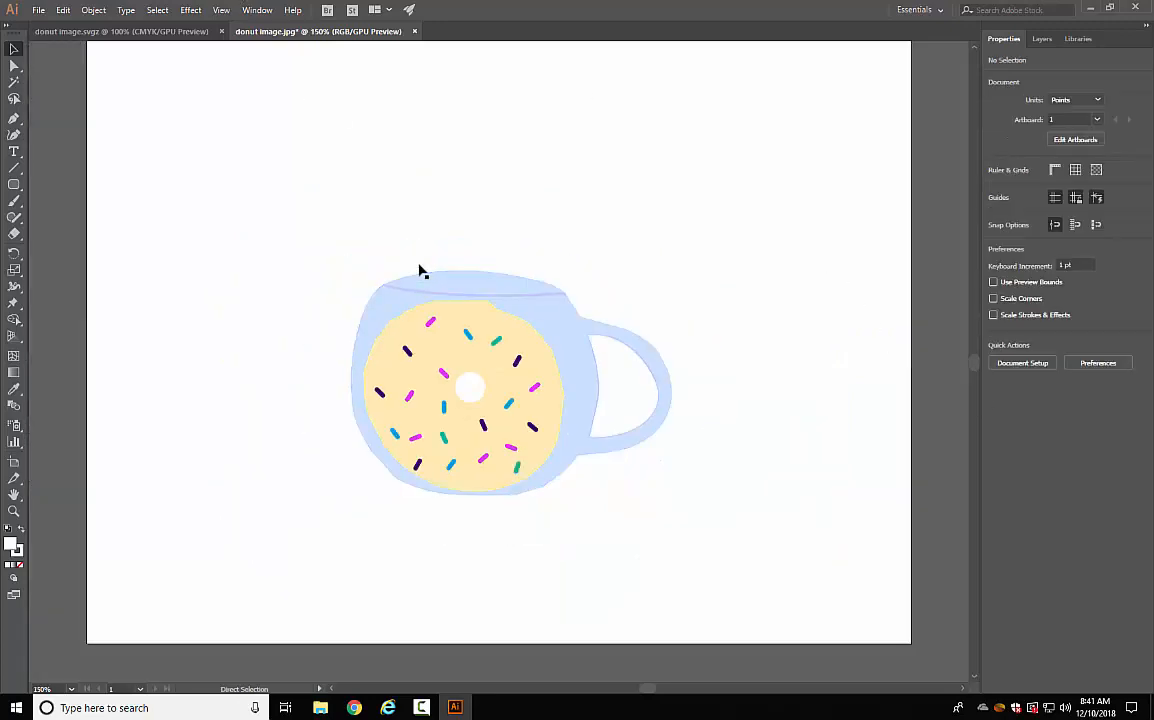